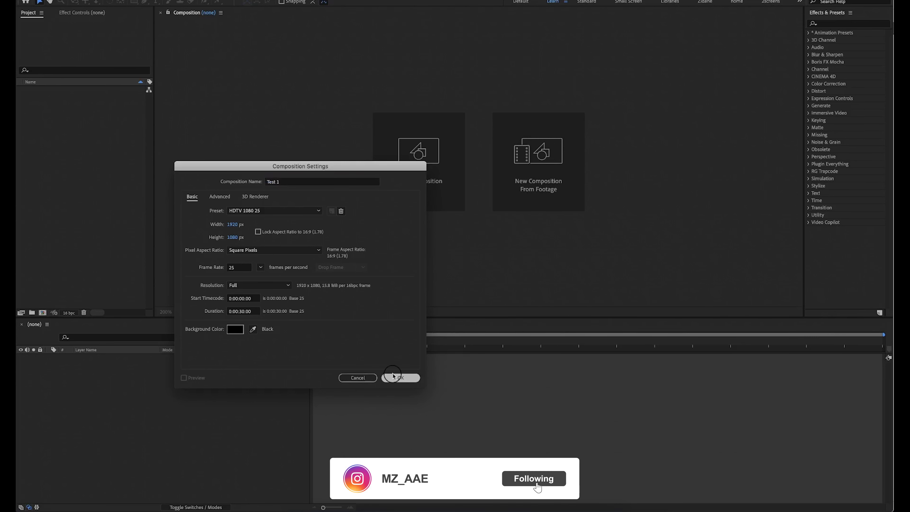
Create the 30-second HDTV 1080 25 composition Test 1 and draw a green circle with a white stroke near its centre.
left_click(401, 377)
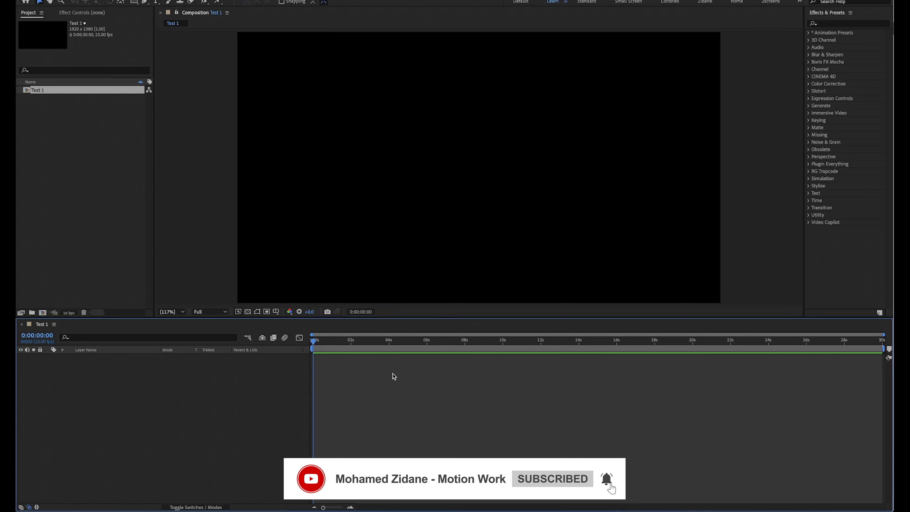
left_click(134, 2)
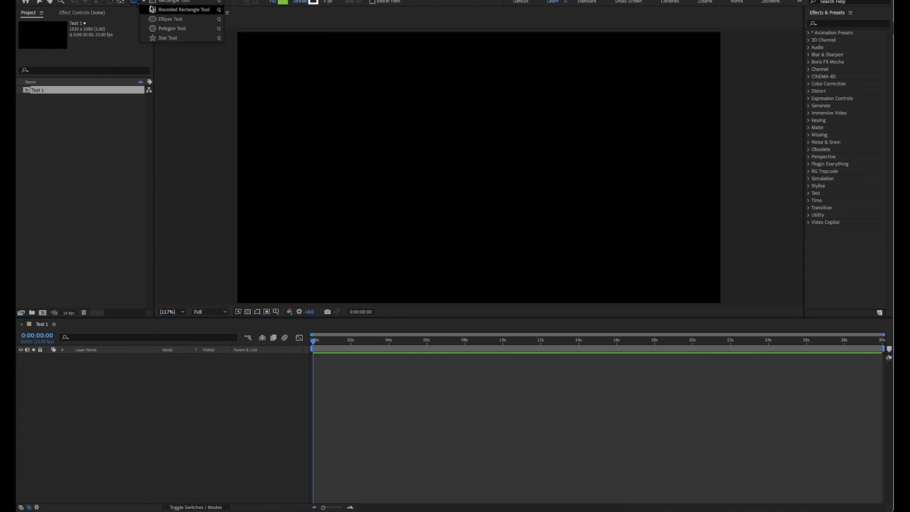
left_click(160, 18)
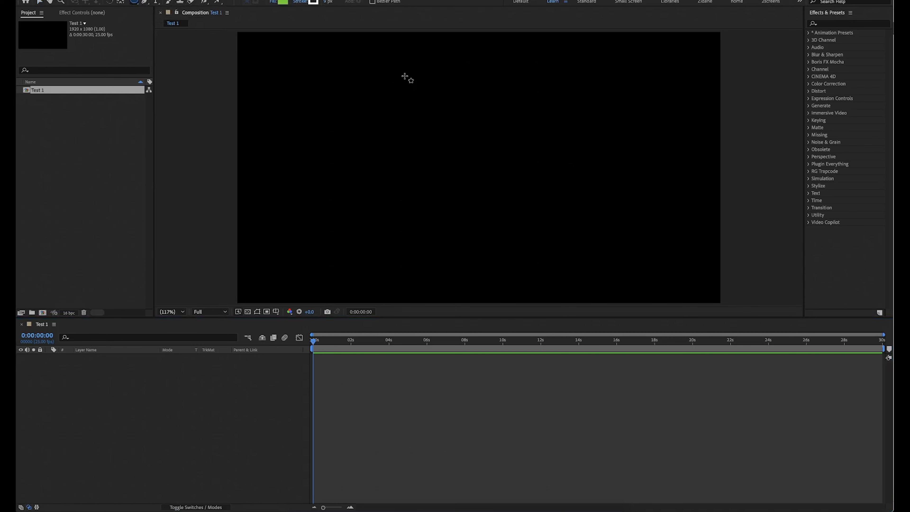
left_click_drag(404, 76, 503, 176)
mouse_move(503, 113)
left_mouse_down()
mouse_move(529, 134)
mouse_move(466, 138)
mouse_move(513, 162)
mouse_move(512, 173)
left_mouse_up()
key("v")
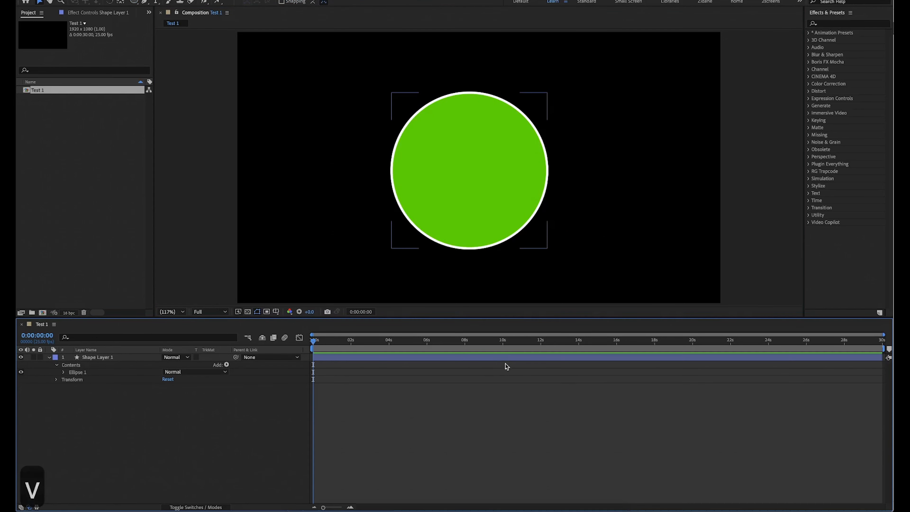
Show the Title/Action Safe guides and move the circle so it is centred on the composition's centre mark.
left_click(507, 357)
mouse_move(511, 204)
left_mouse_down()
mouse_move(441, 205)
mouse_move(524, 202)
mouse_move(519, 193)
left_mouse_up()
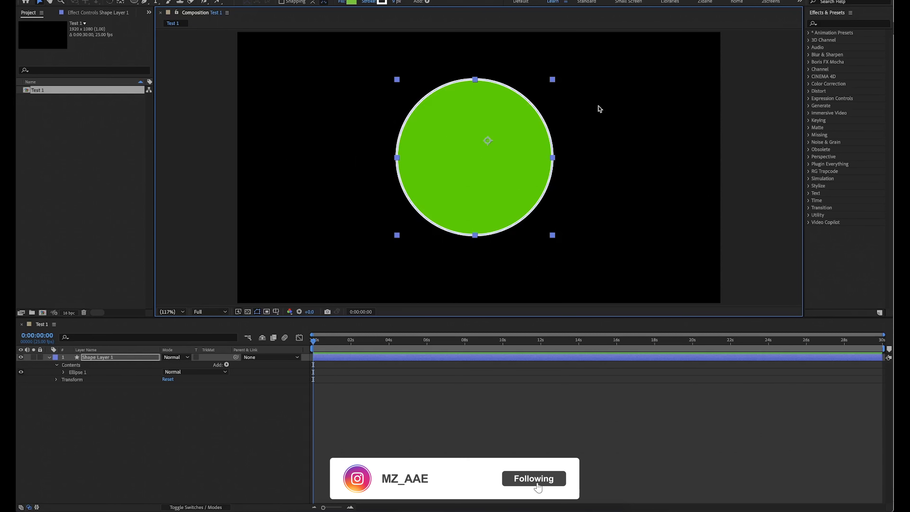
left_click(276, 311)
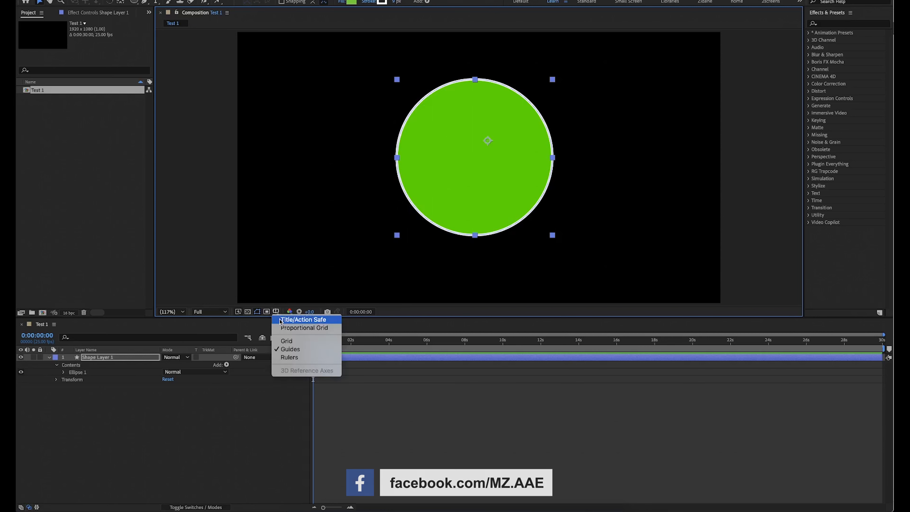
left_click(280, 320)
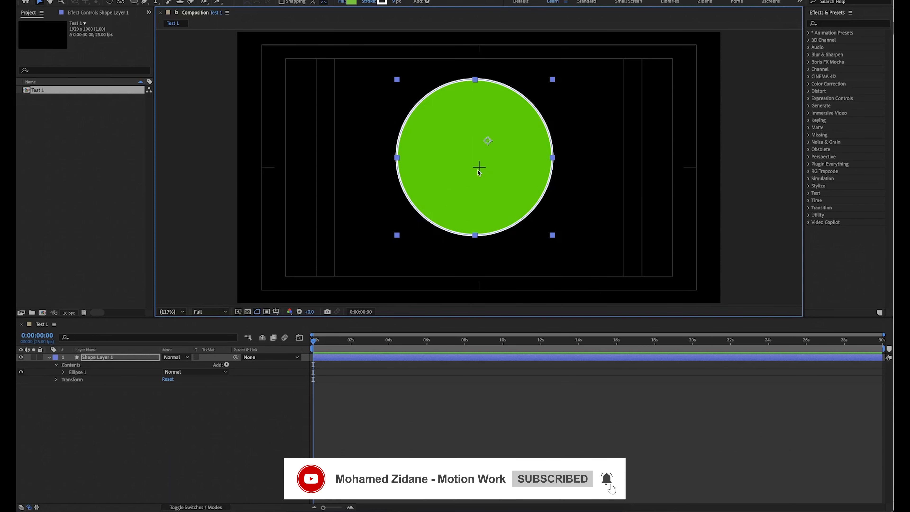
left_click_drag(495, 139, 500, 151)
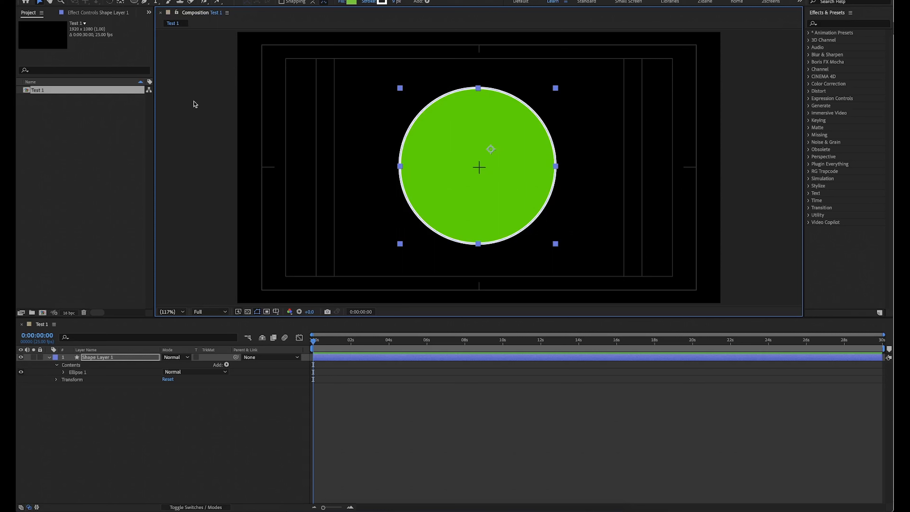
Move the shape layer's anchor point to the circle's centre using the Pan Behind tool.
left_click(120, 2)
mouse_move(490, 150)
left_mouse_down()
mouse_move(479, 169)
mouse_move(469, 164)
mouse_move(504, 155)
left_mouse_up()
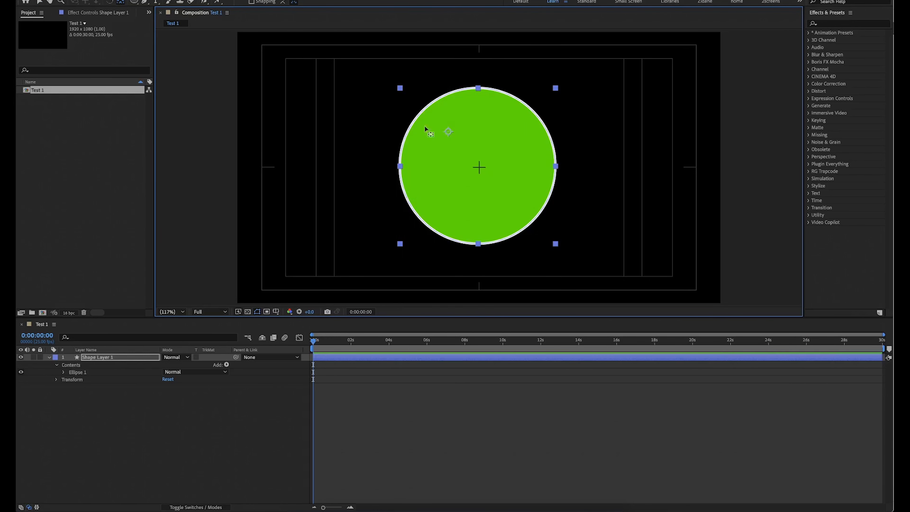
left_click(121, 4)
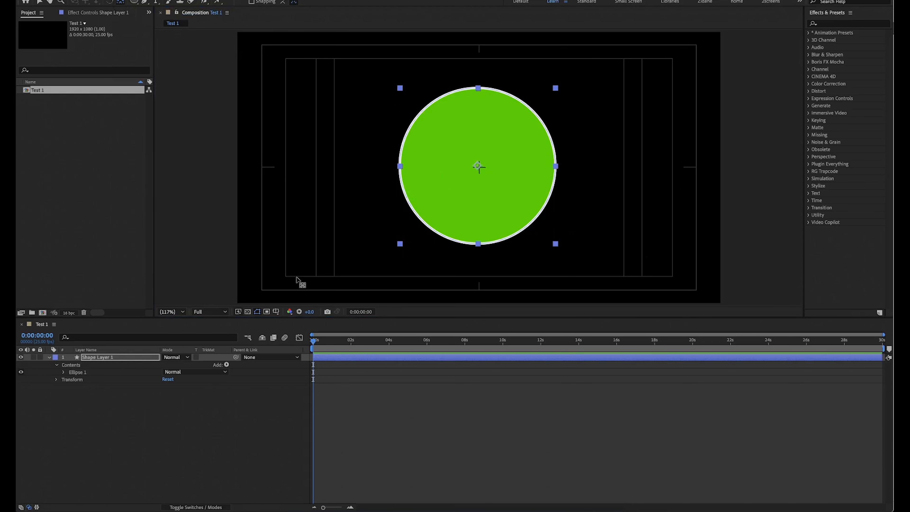
key("v")
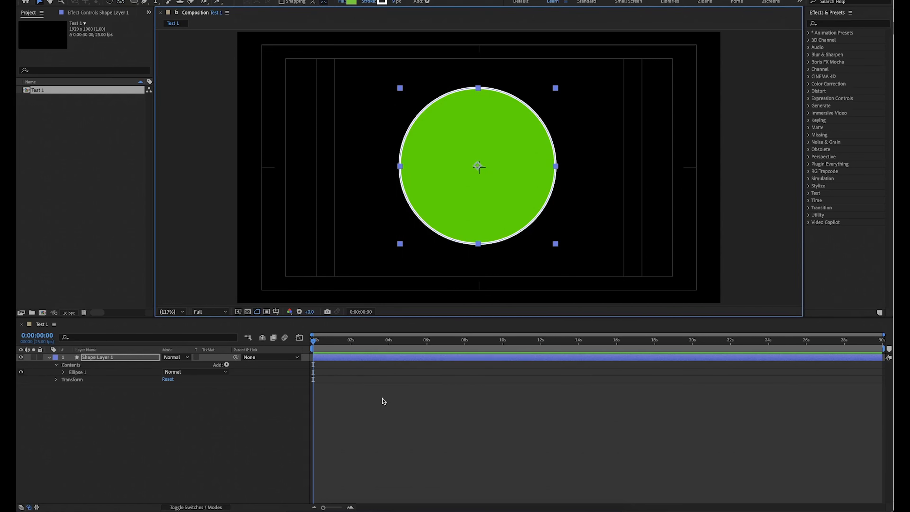
Place the anchor point on the circle's bottom edge and keyframe Rotation from 0° to 15°, ending at -13° at 0:00:02:21.
key("w")
key("r")
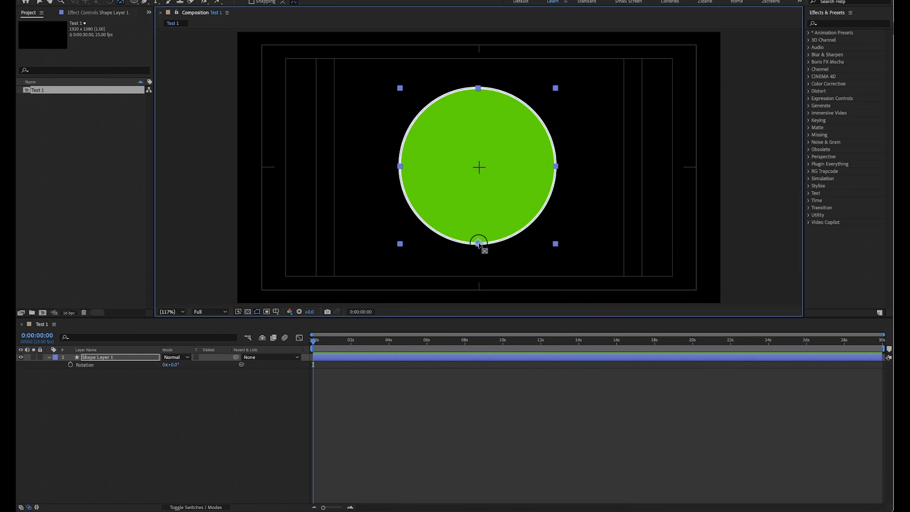
left_click(70, 365)
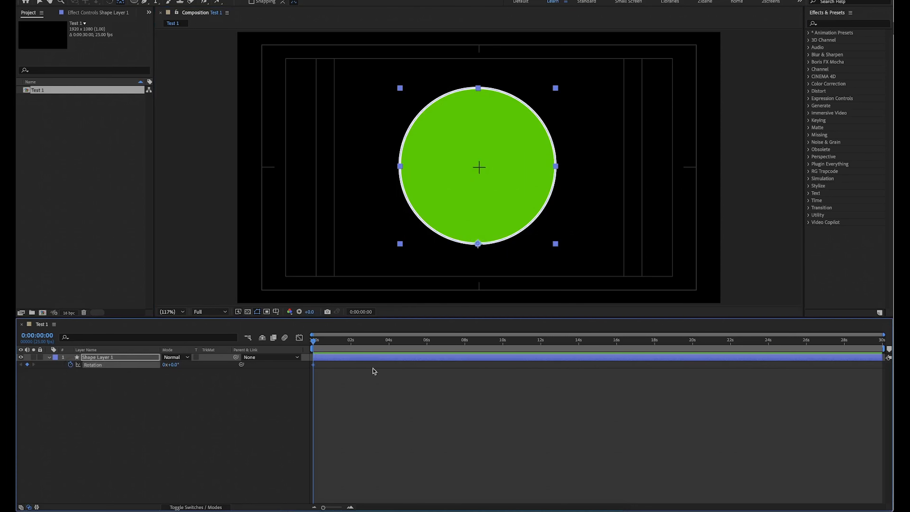
left_click(337, 350)
left_click_drag(171, 364, 176, 364)
left_click(366, 345)
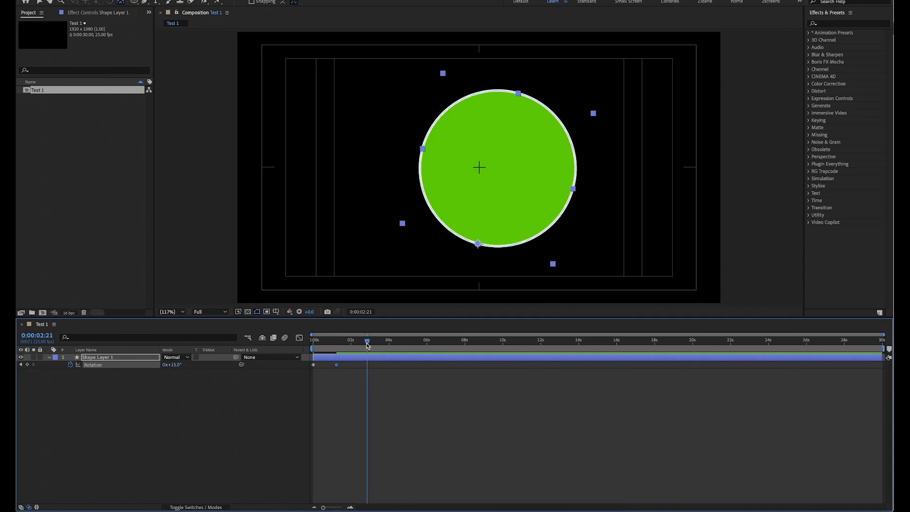
left_click_drag(174, 364, 164, 364)
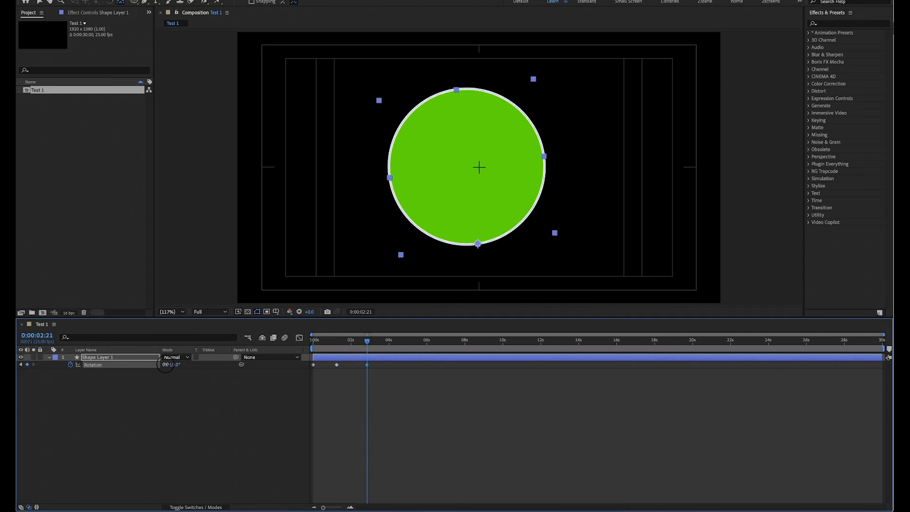
End the work area at 0:00:03:18 and preview the circle rotating about its bottom edge.
left_click(383, 345)
key("n")
key("space")
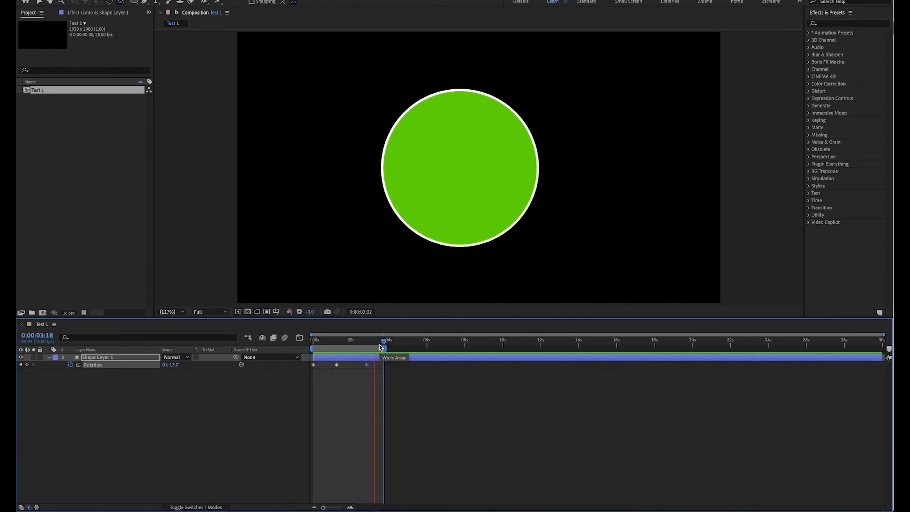
Move the anchor point close to the circle's centre and to its top edge, previewing the rotation from each position.
left_click(481, 162)
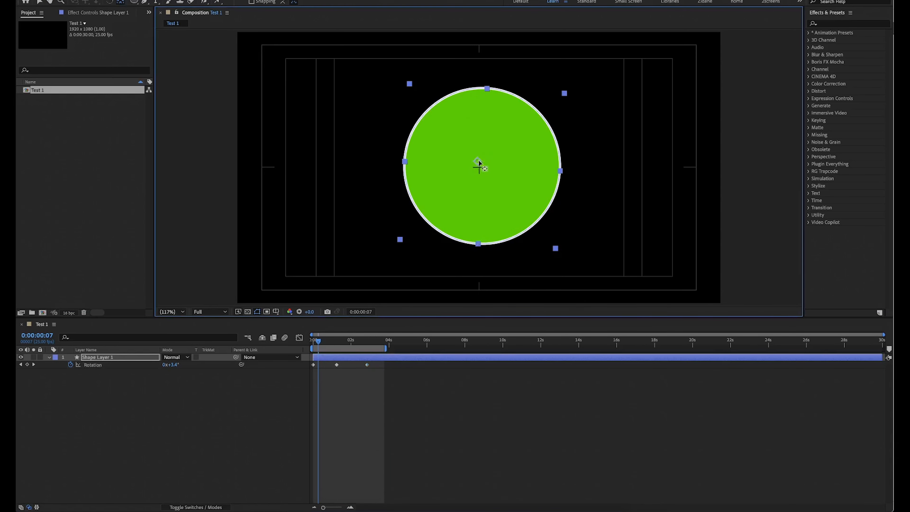
key("space")
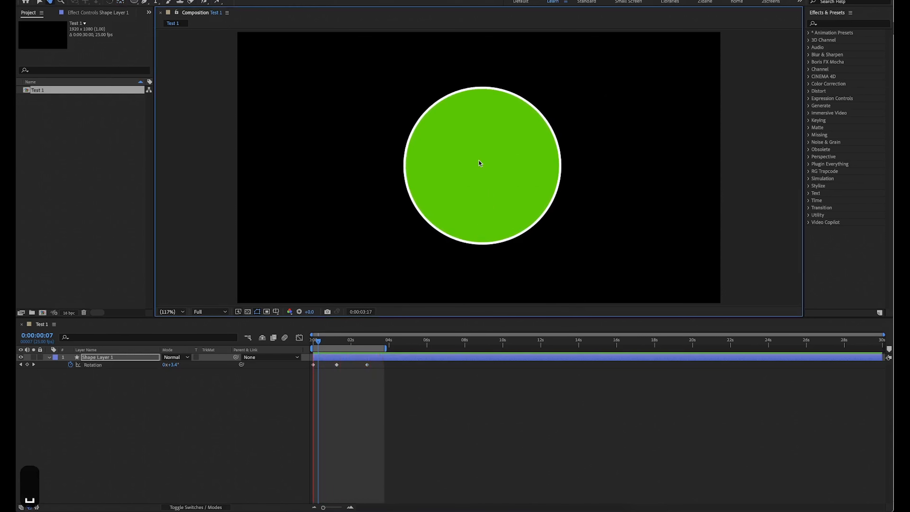
key("space")
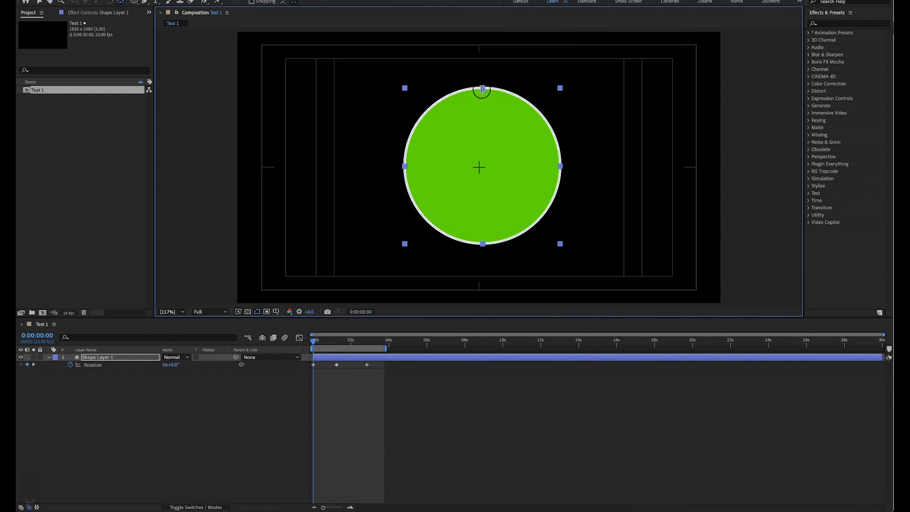
key("space")
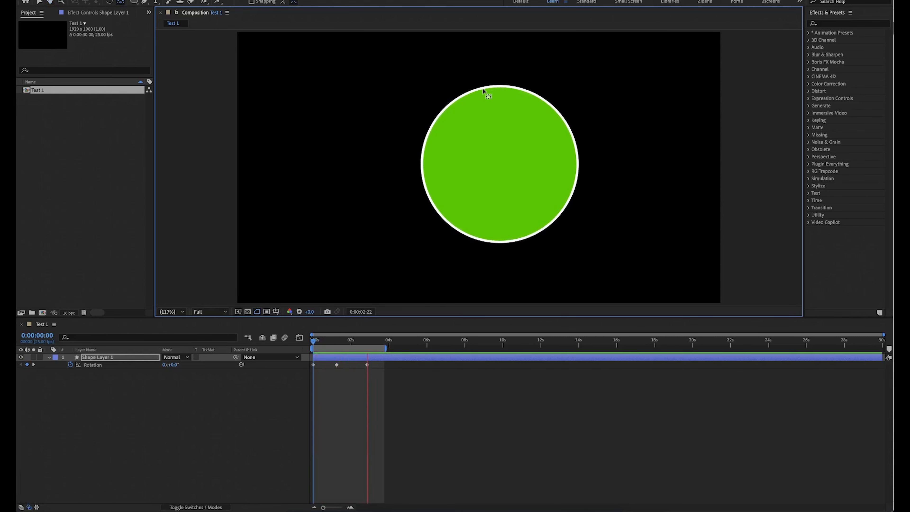
key("space")
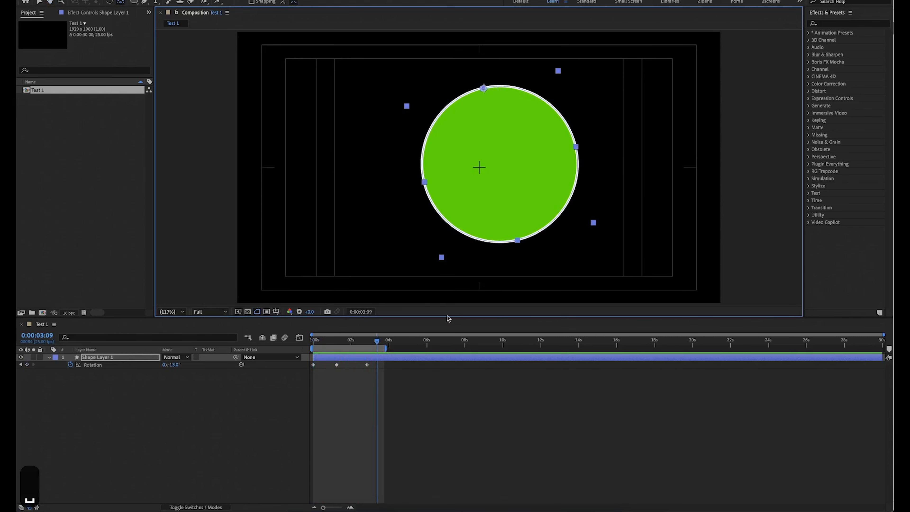
From the start of the timeline, try the anchor point outside the circle's upper right and above the frame, previewing the rotation each time.
left_click_drag(351, 342, 289, 353)
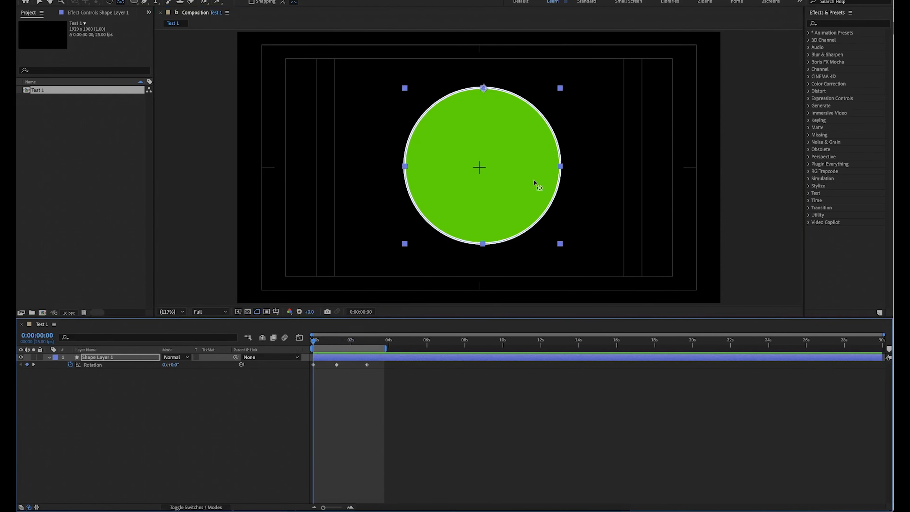
left_click(484, 89)
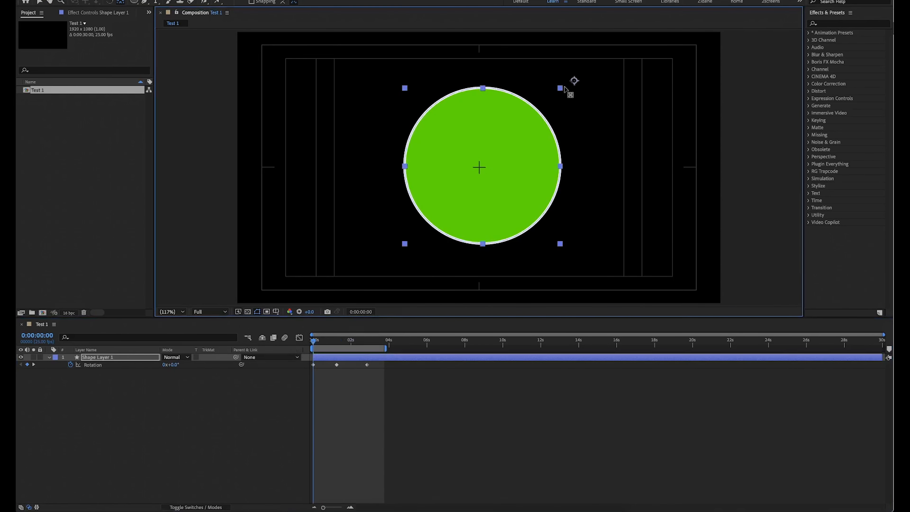
key("space")
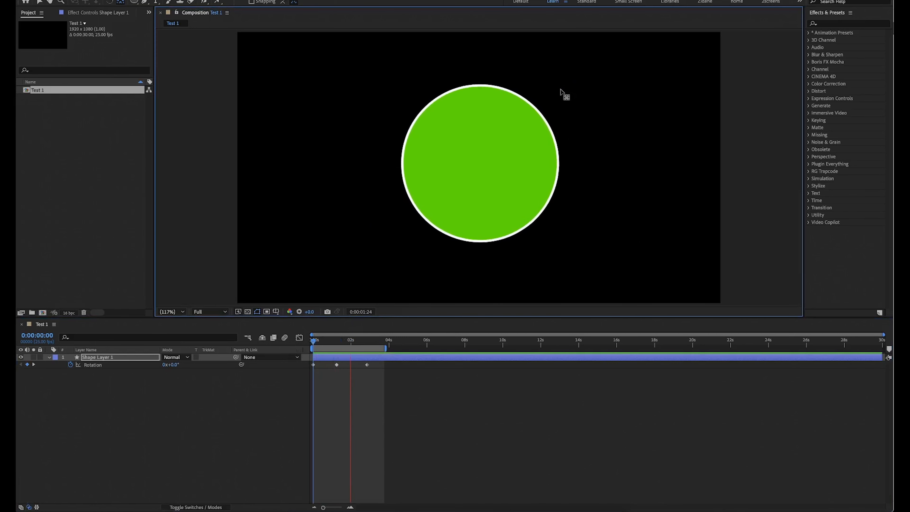
key("space")
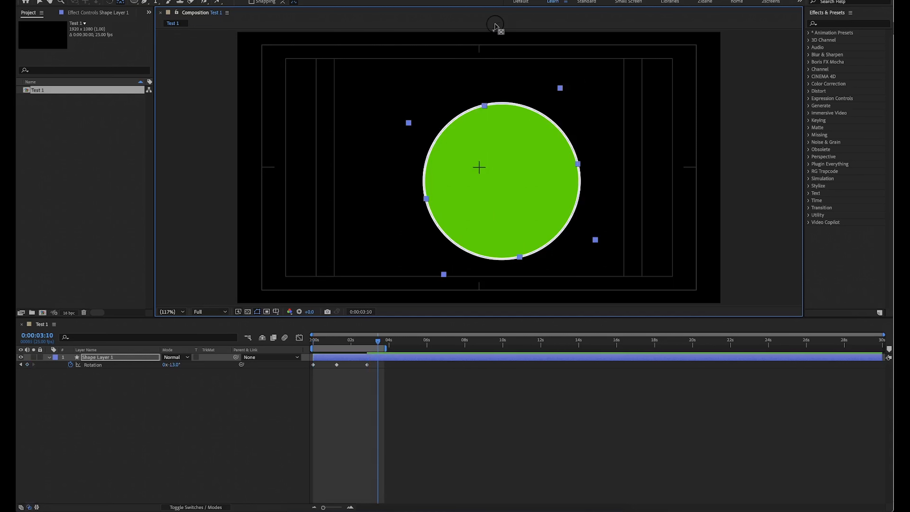
key("space")
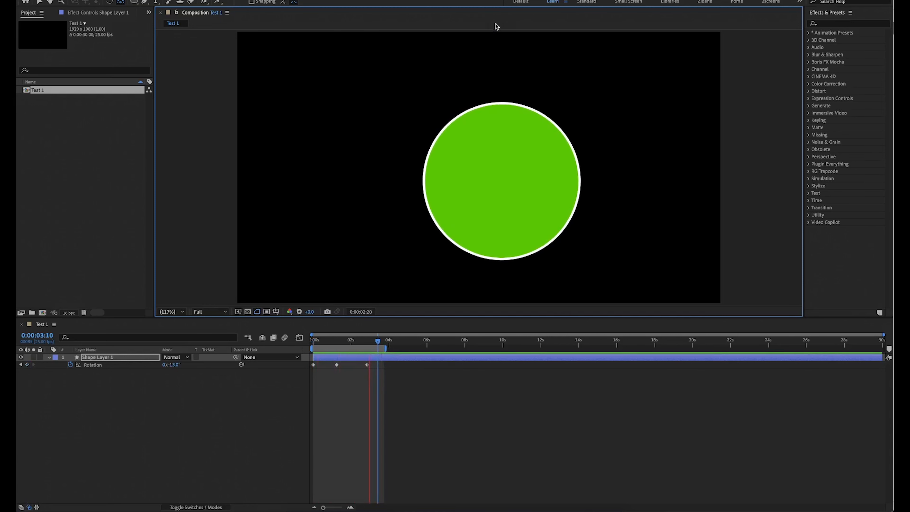
key("space")
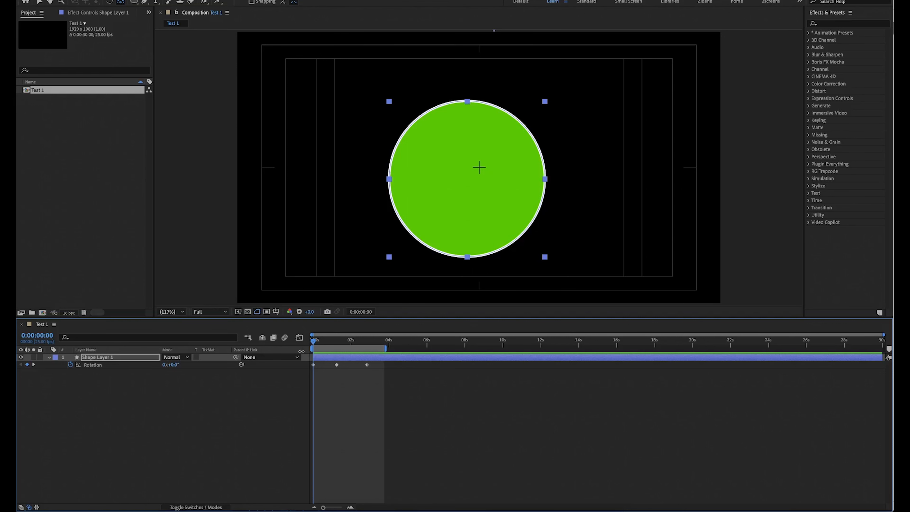
Remove all Rotation keyframes and put the anchor point back at the circle's centre, undoing a trial move outside the circle.
left_click(70, 364)
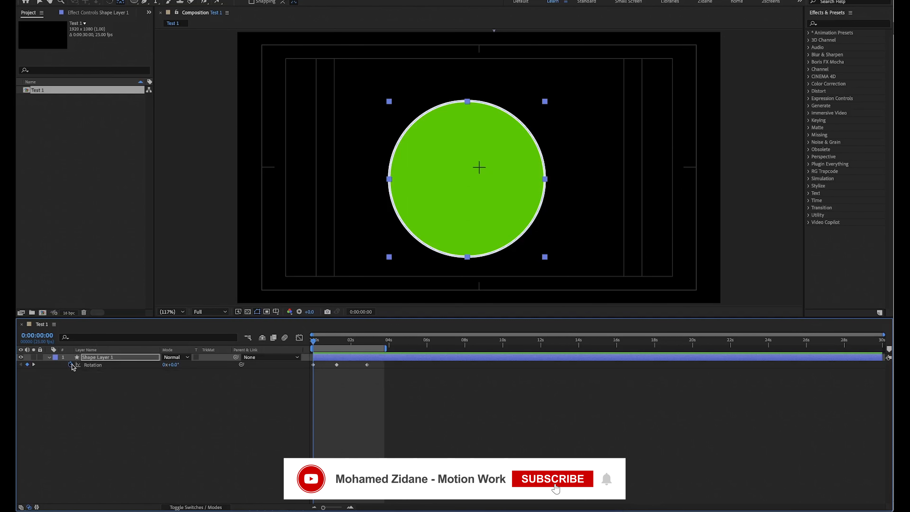
left_click(120, 2)
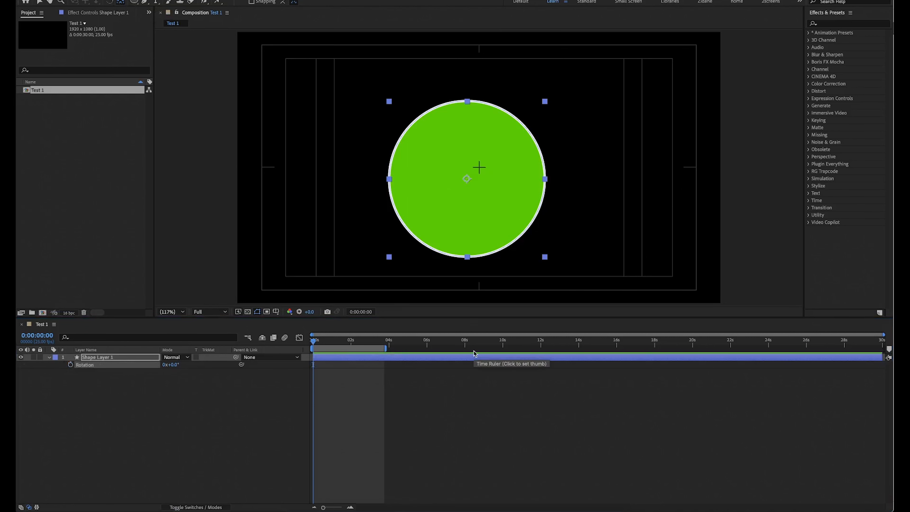
left_click(466, 181)
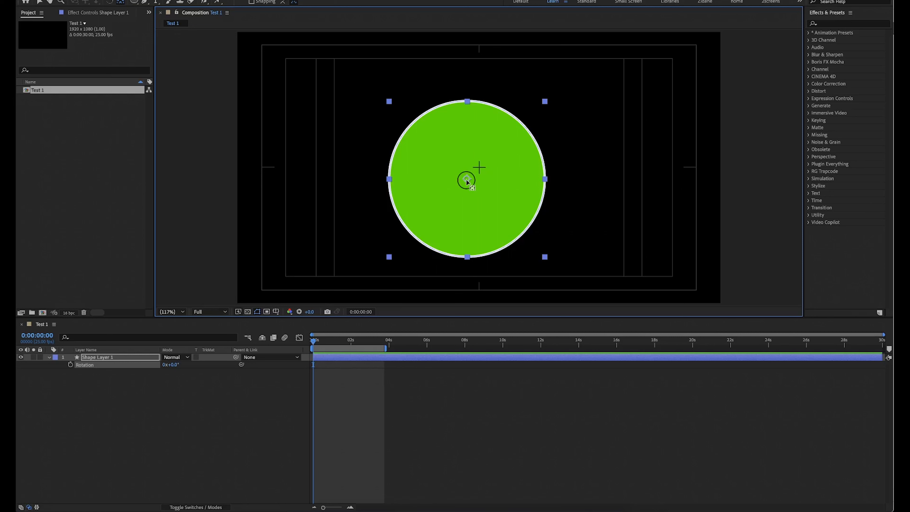
left_click_drag(466, 181, 582, 79)
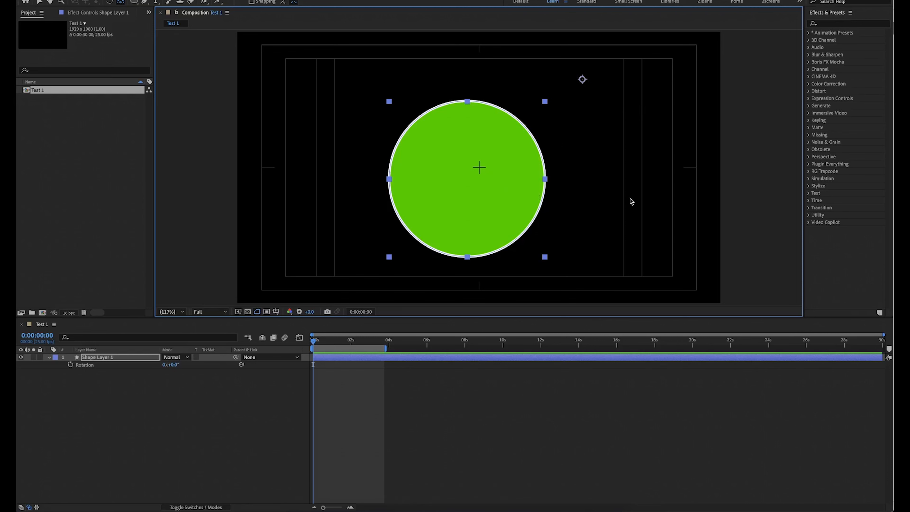
key("super+z")
Collapse the shape layer's properties and set the circle's stroke width to 102 px.
left_click(49, 357)
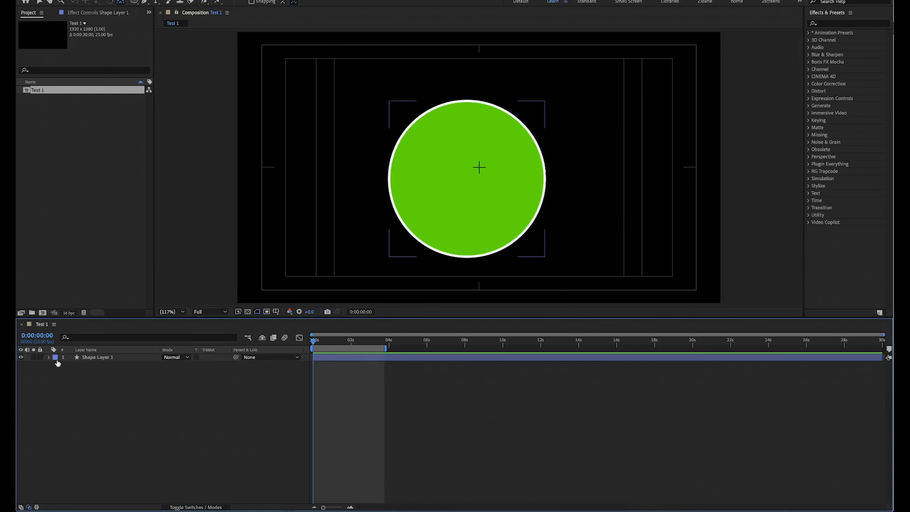
left_click(133, 2)
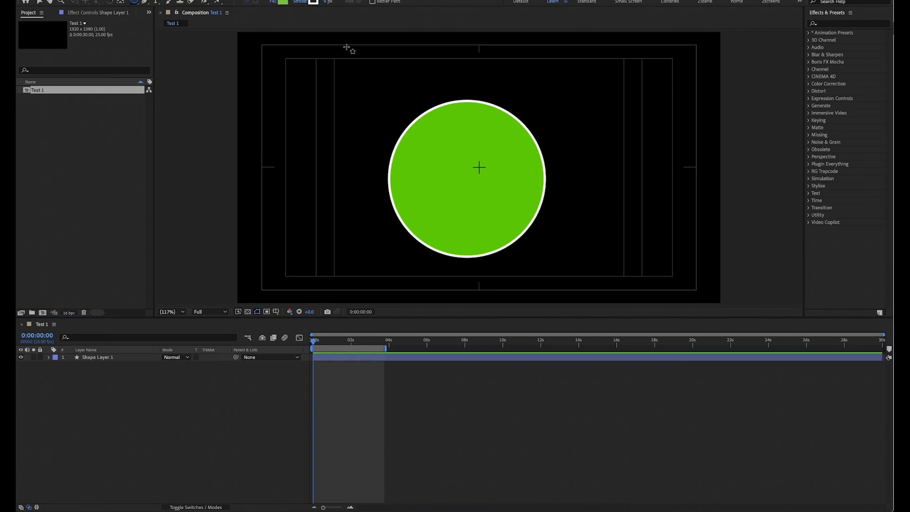
left_click(132, 357)
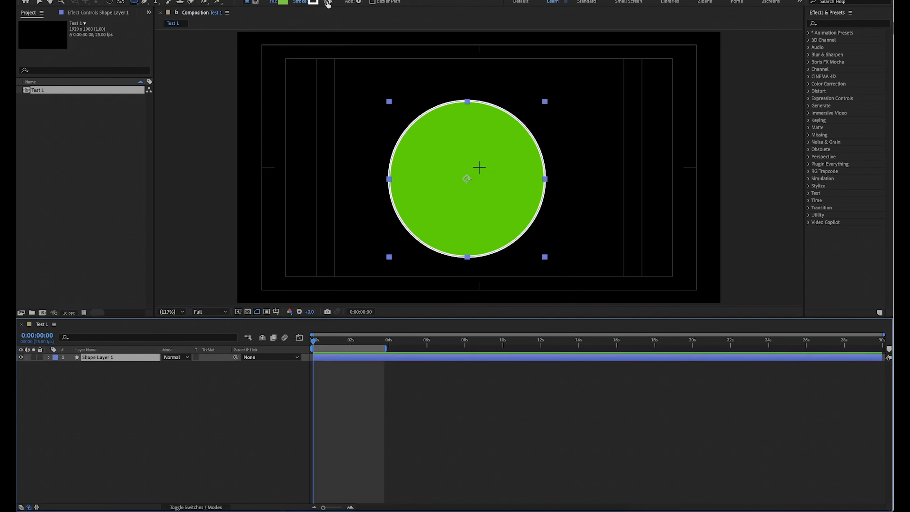
mouse_move(328, 3)
left_mouse_down()
mouse_move(257, 24)
mouse_move(299, 11)
left_mouse_up()
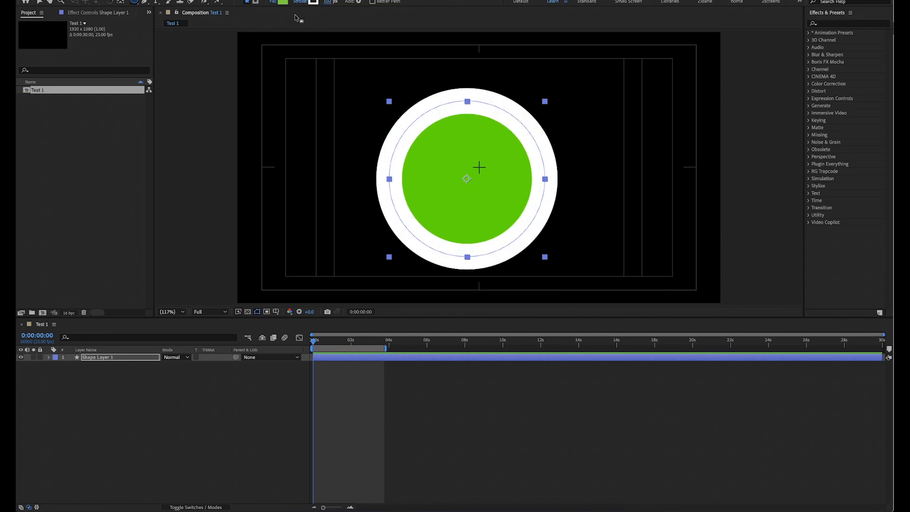
Try the linear and radial gradient types for the circle's stroke, and set the stroke to None.
left_click(300, 3)
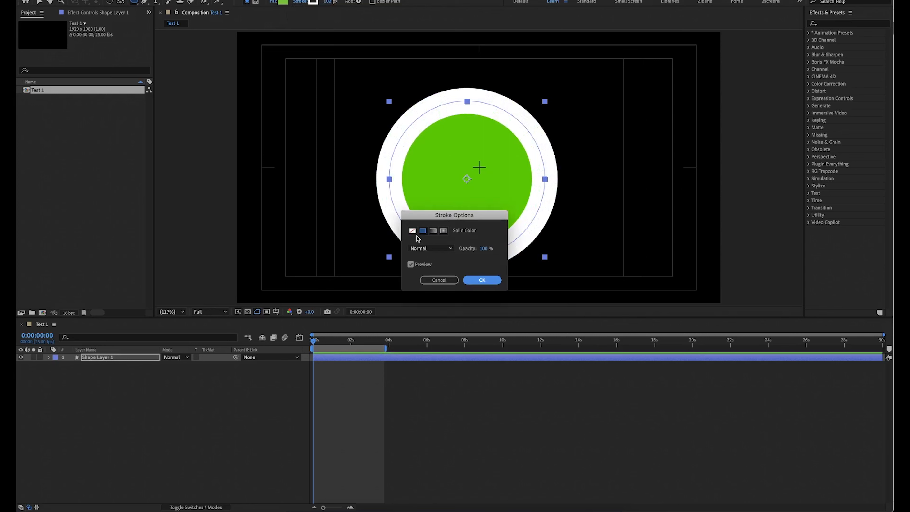
left_click(413, 231)
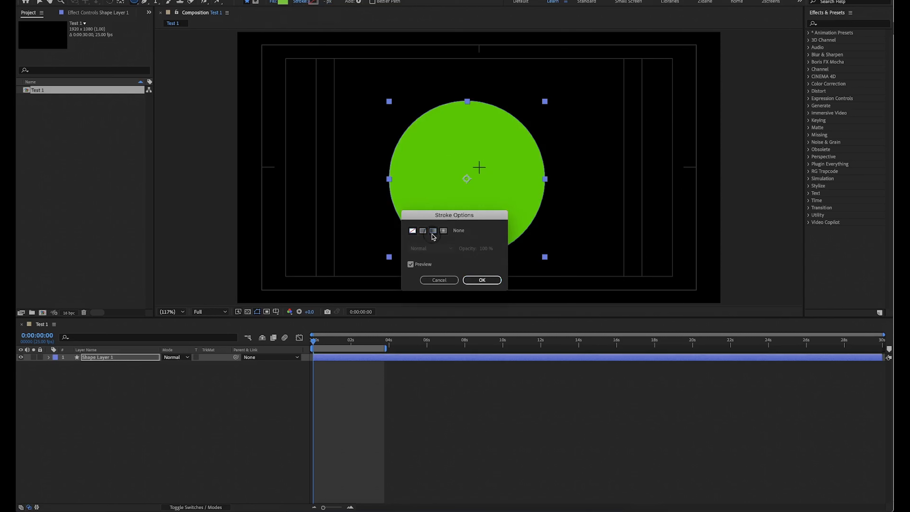
left_click(432, 232)
left_click(444, 231)
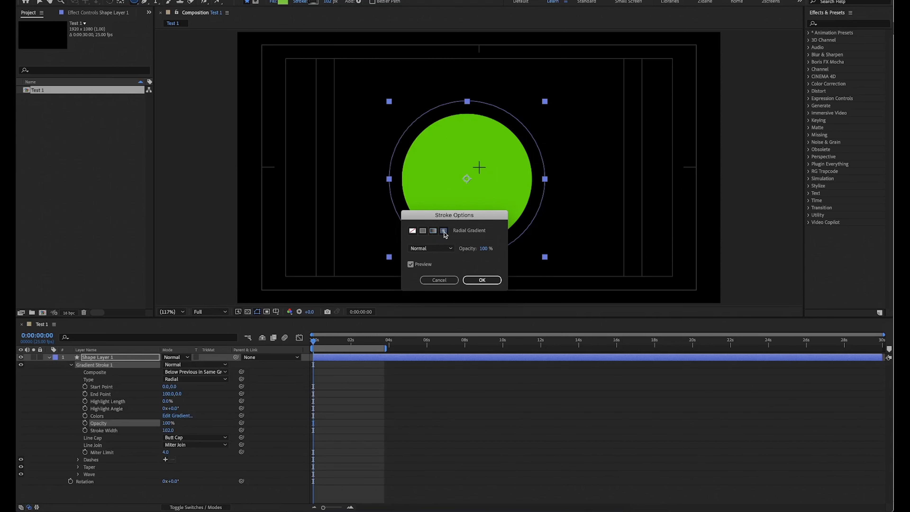
left_click(414, 231)
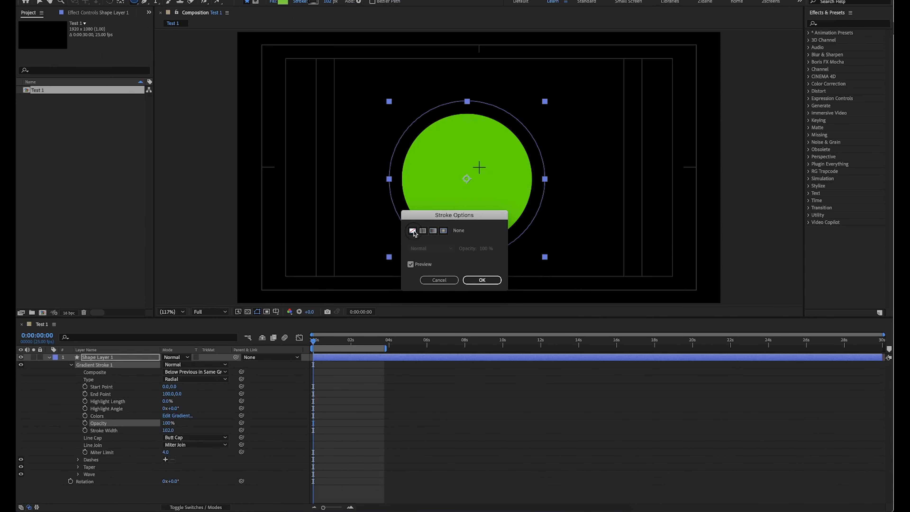
key("Return")
Review the circle's fill options, keeping Solid Color, and collapse and deselect the shape layer.
left_click(273, 1)
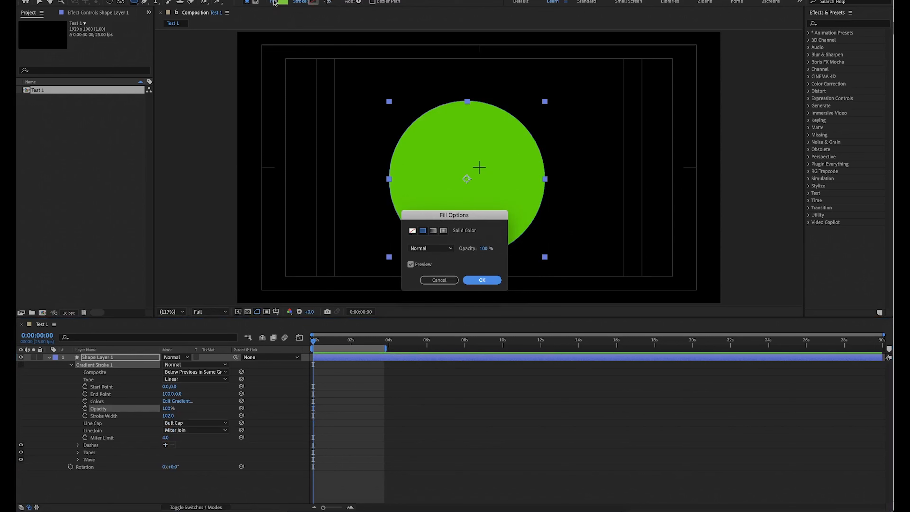
left_click(486, 279)
left_click(48, 357)
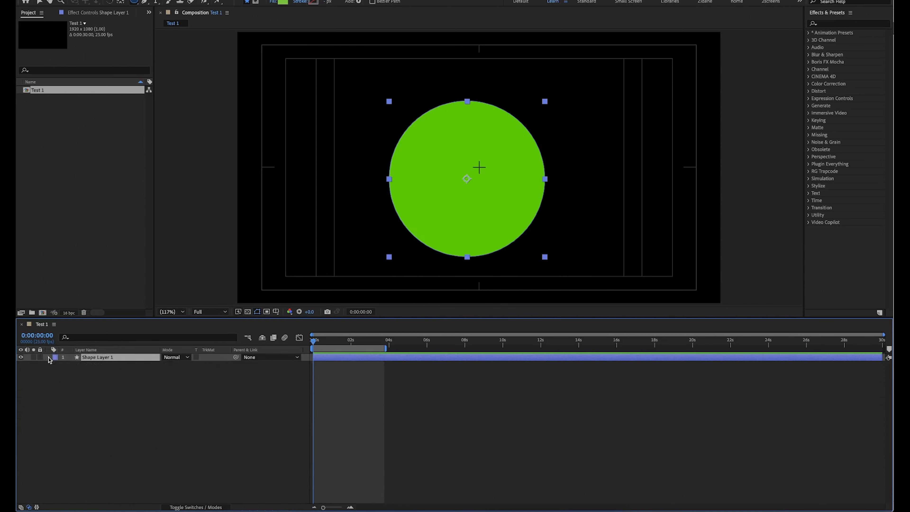
left_click(51, 363)
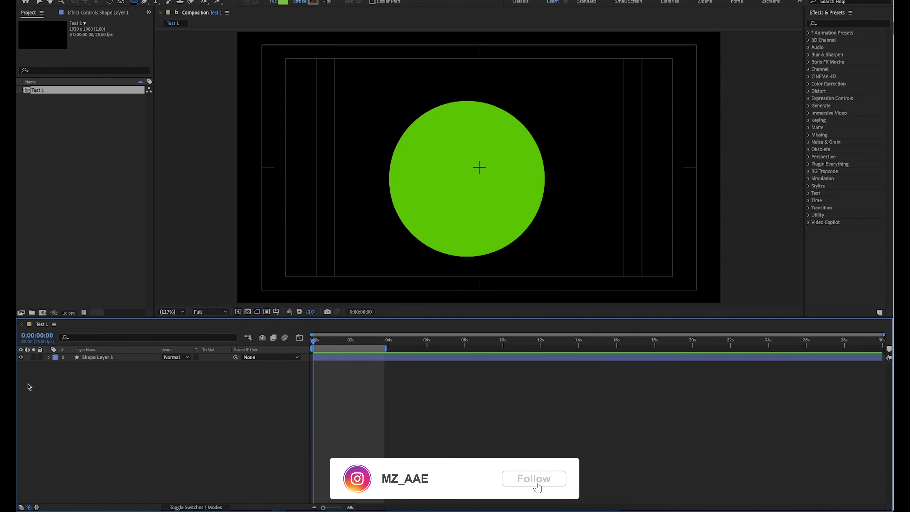
Hide Shape Layer 1 and show it again to demonstrate the layer visibility switch.
left_click(28, 356)
left_click(21, 357)
left_click(21, 357)
left_click(21, 357)
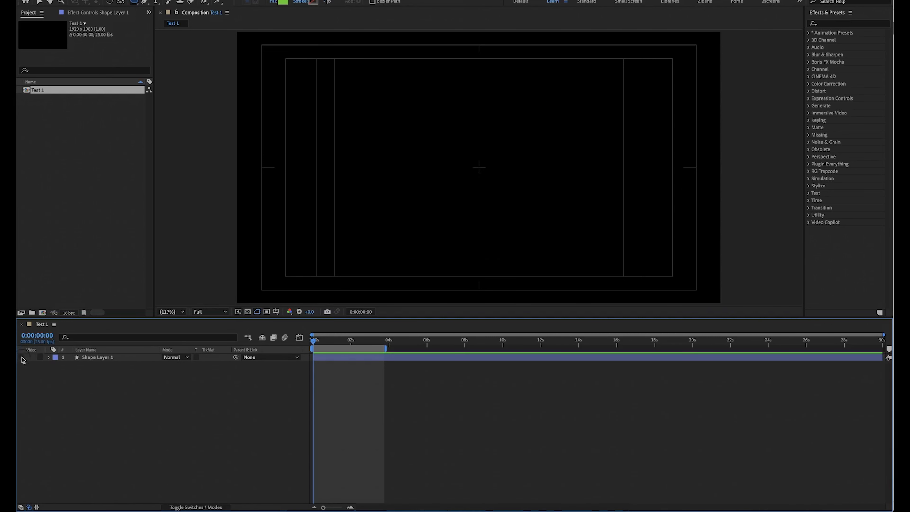
left_click(21, 357)
left_click(21, 356)
left_click(21, 357)
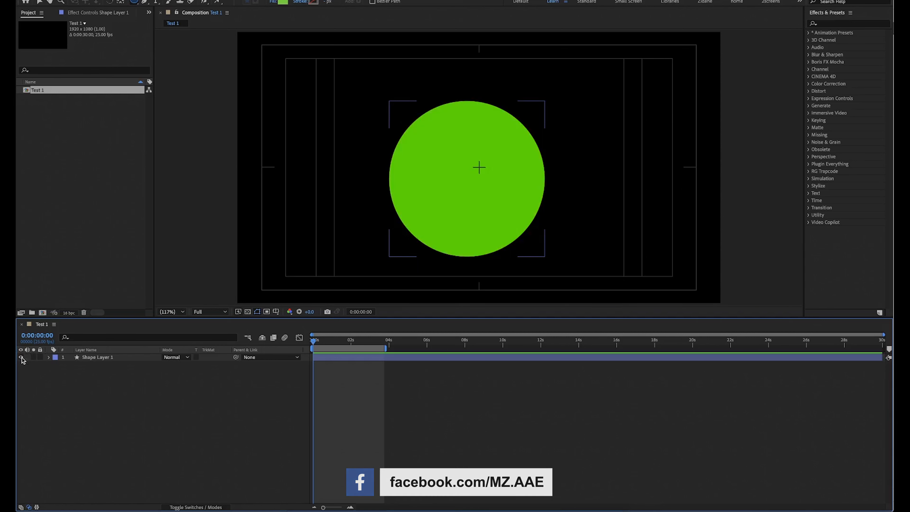
left_click(28, 366)
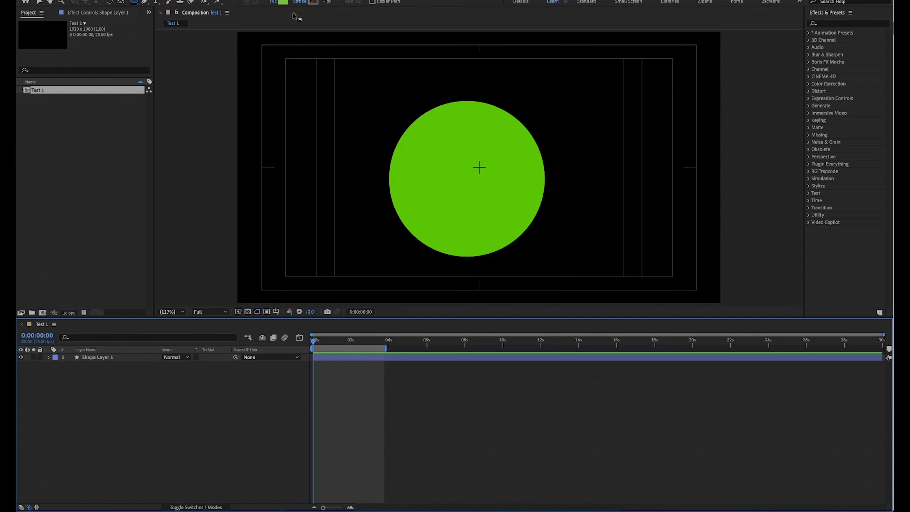
Set the shape fill colour to teal 03C6A8 and draw an ellipse overlapping the green circle's lower right.
left_click(286, 3)
left_click(419, 367)
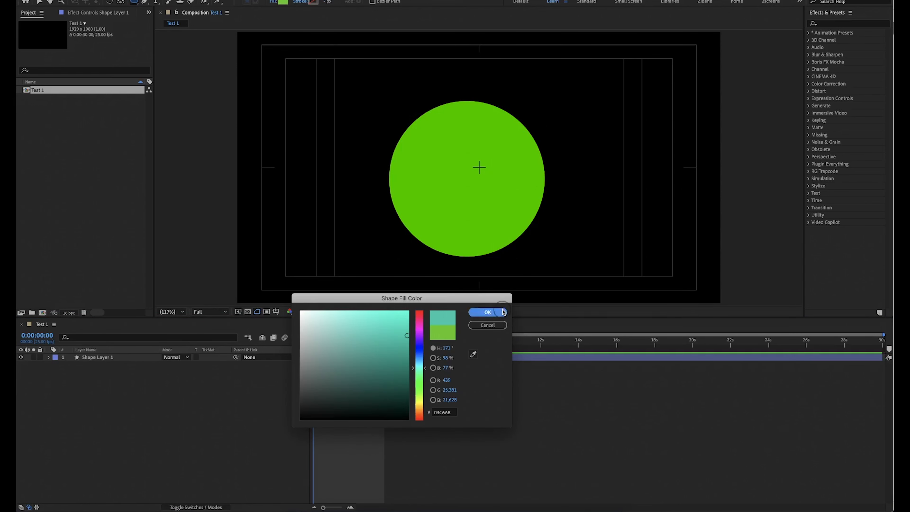
left_click(487, 312)
left_click_drag(624, 164, 502, 278)
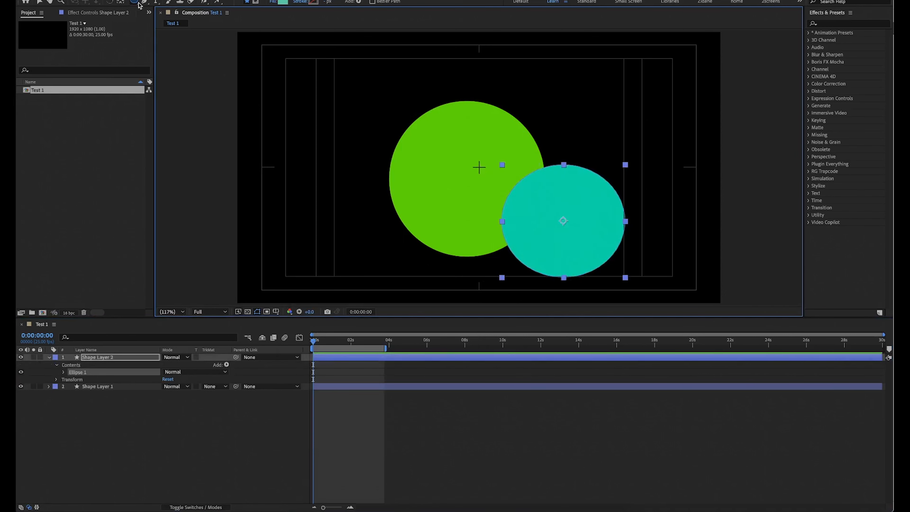
Draw a teal rectangle on a new shape layer, overlapping the green circle's upper left.
left_click_drag(134, 2, 161, 10)
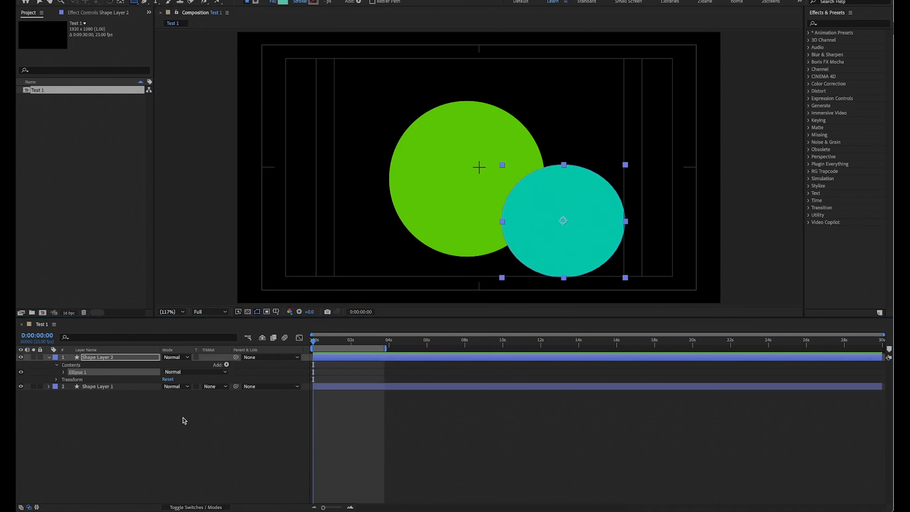
left_click(178, 434)
left_click_drag(330, 116, 449, 170)
left_click(171, 435)
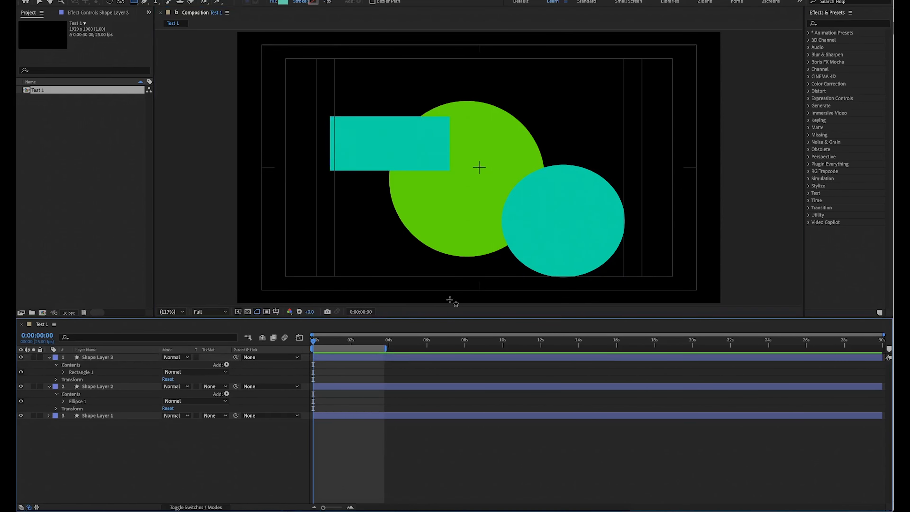
Solo Shape Layer 1 with the green circle and turn its solo off again.
left_click(85, 417)
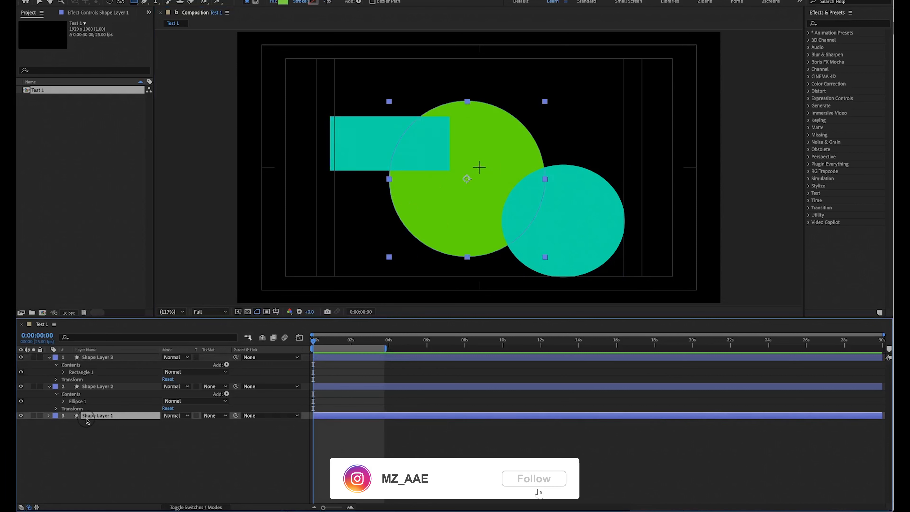
left_click(34, 415)
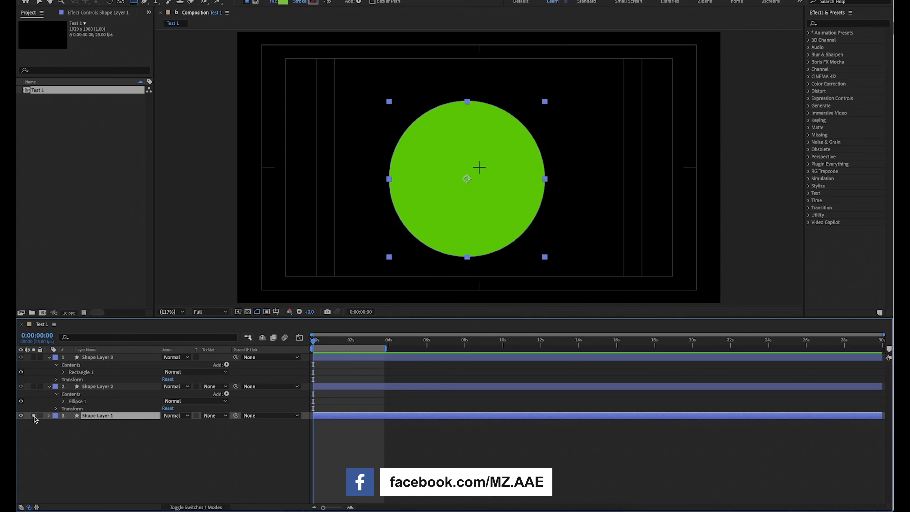
left_click(34, 416)
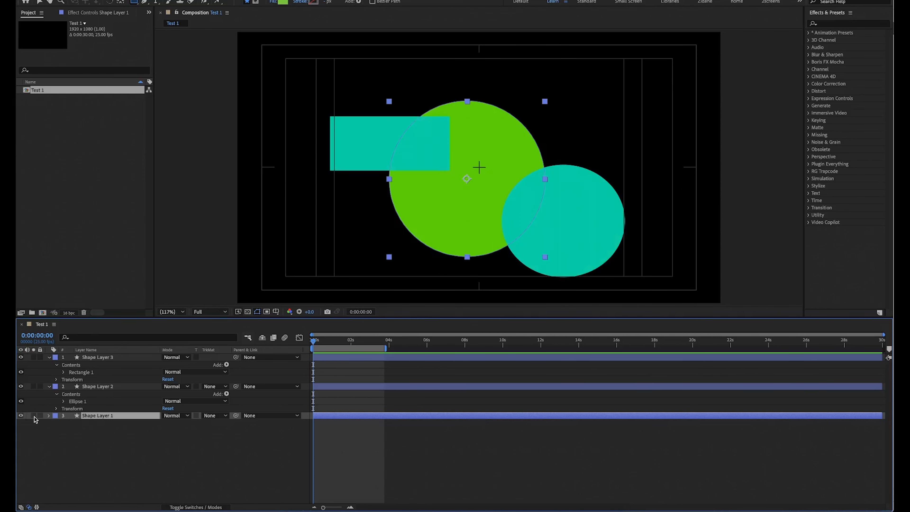
Delete Shape Layer 2 and Shape Layer 3 with the teal ellipse and rectangle.
left_click(147, 386)
left_click(153, 357, "shift")
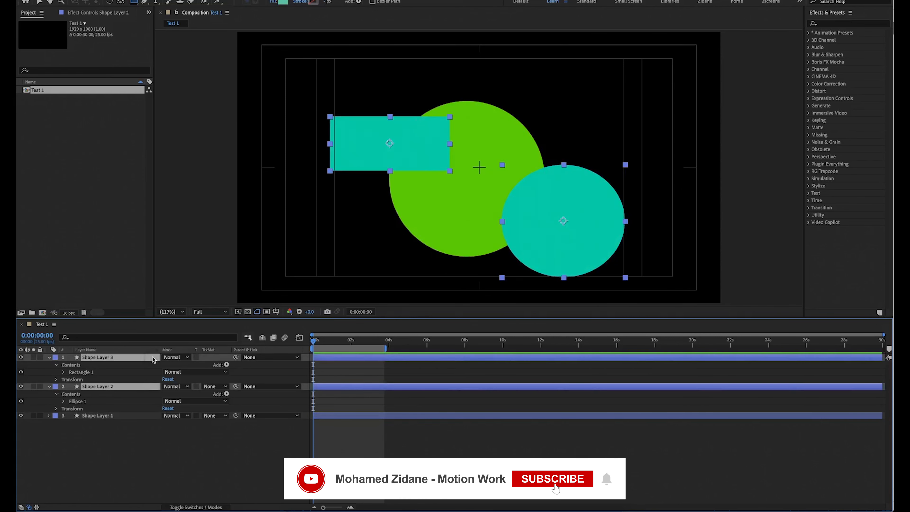
key("Delete")
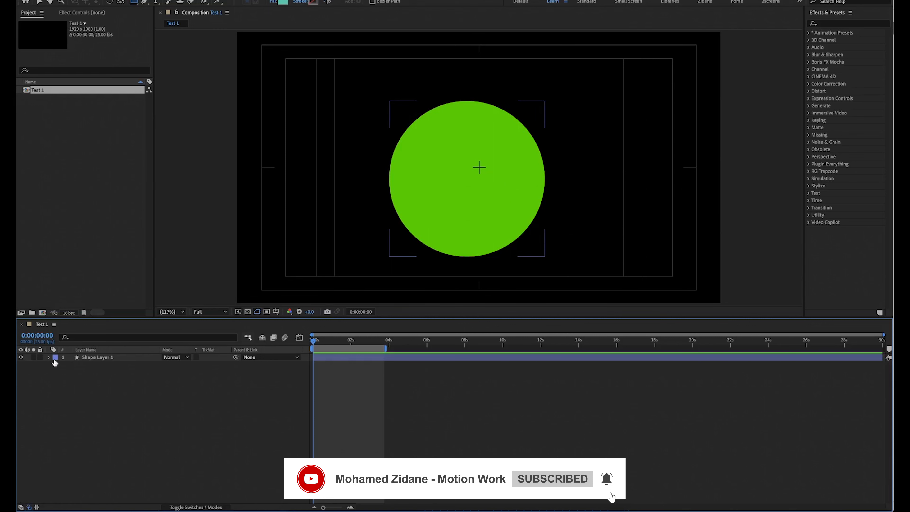
Try the Yellow, Sea Foam and Dark Green label colours on Shape Layer 1.
left_click(55, 358)
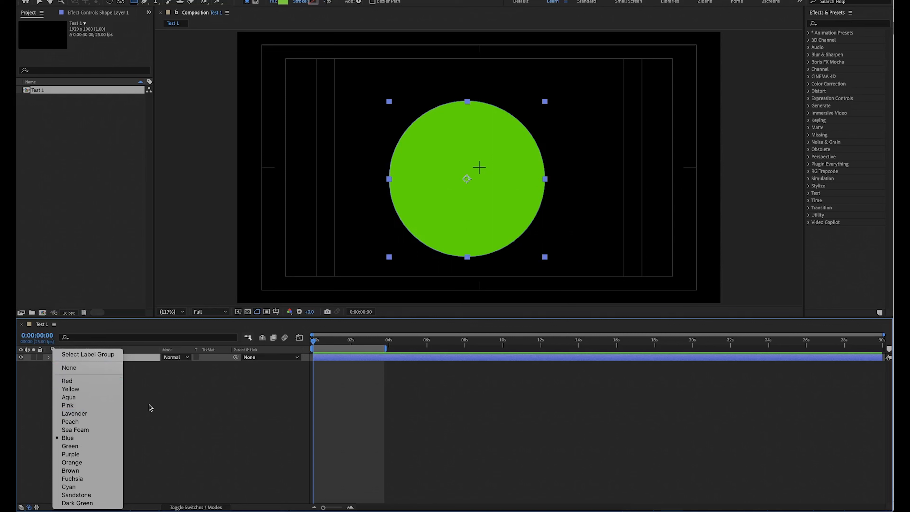
left_click(116, 391)
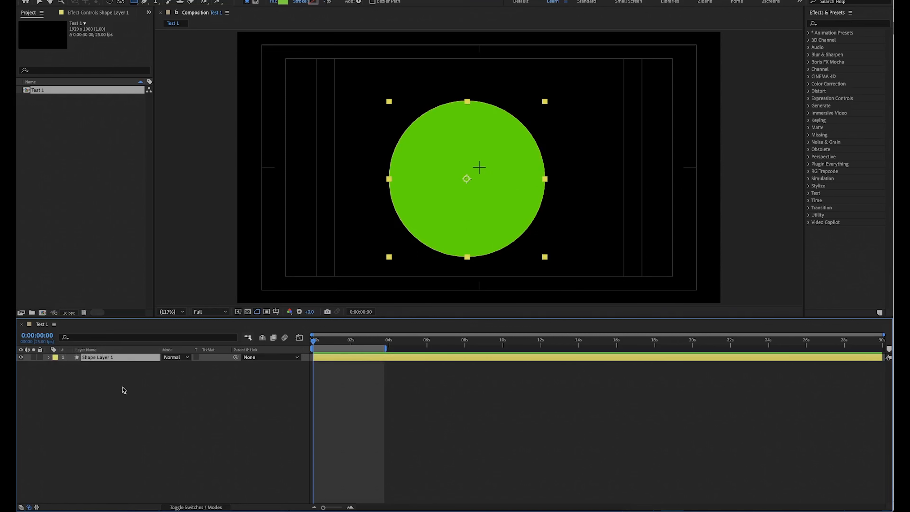
left_click(55, 357)
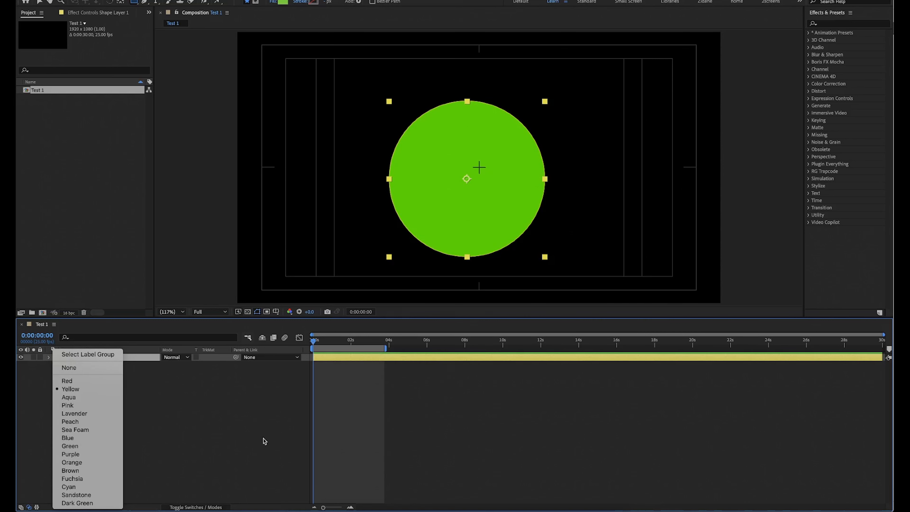
left_click(93, 431)
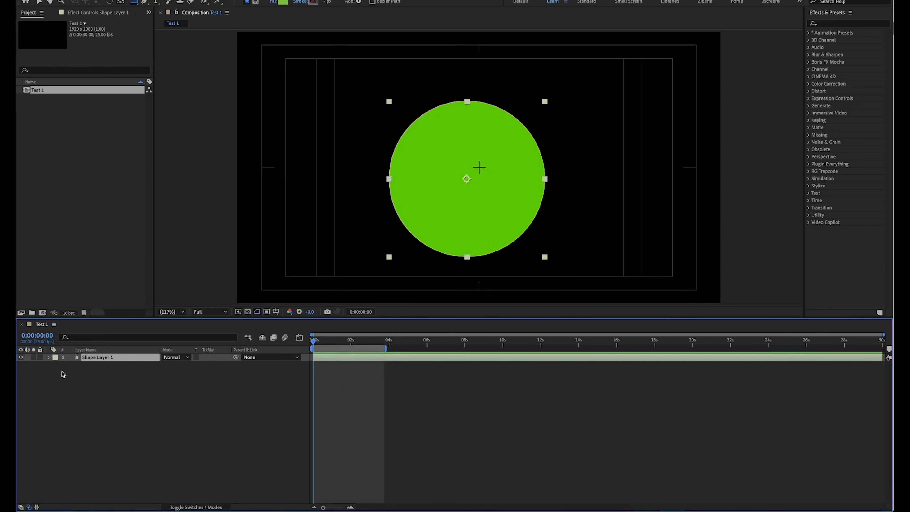
left_click(55, 357)
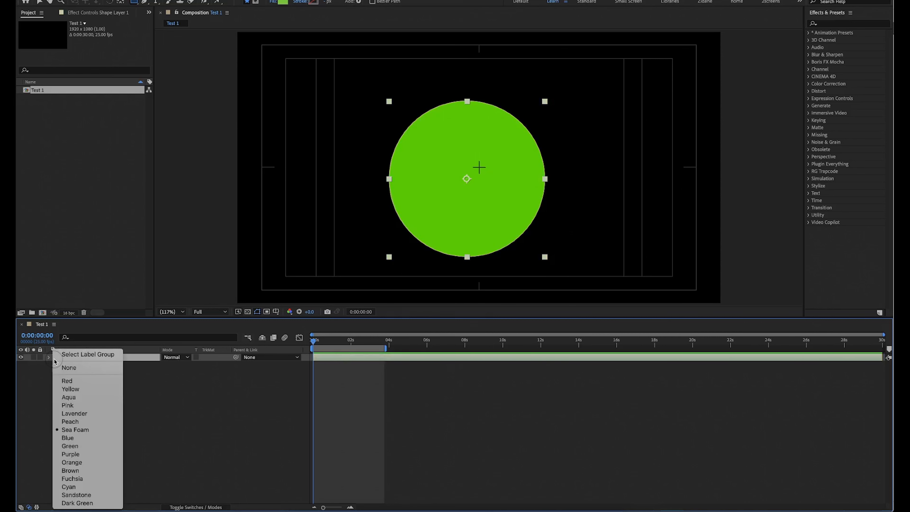
left_click(79, 503)
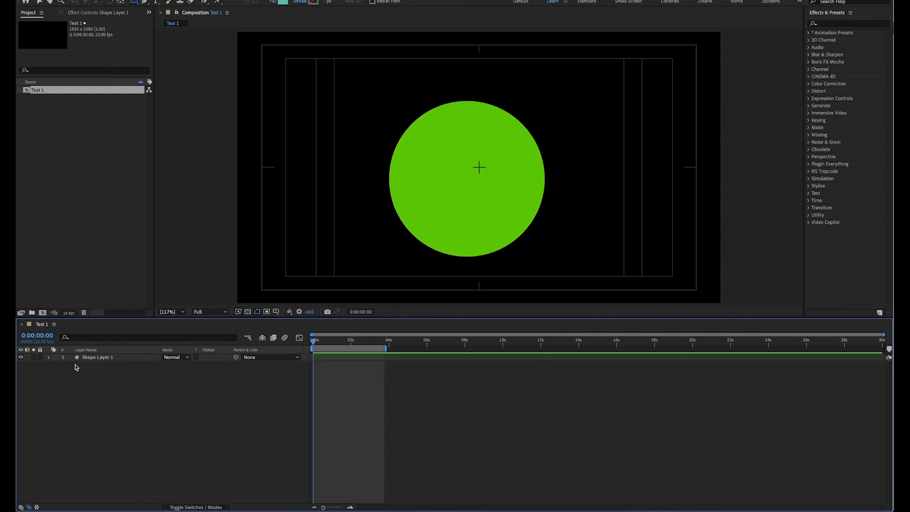
Set the label colour of Shape Layer 1 to Orange and deselect the layer.
left_click(54, 358)
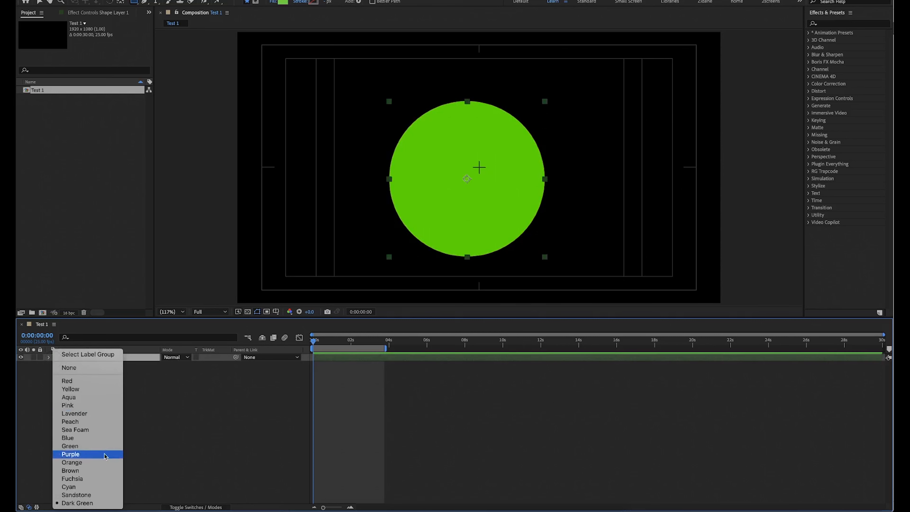
left_click(103, 465)
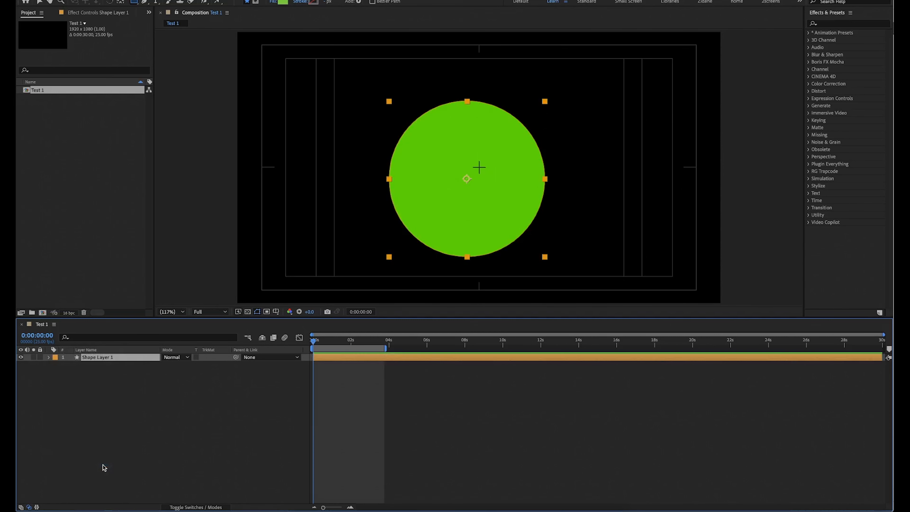
left_click(119, 442)
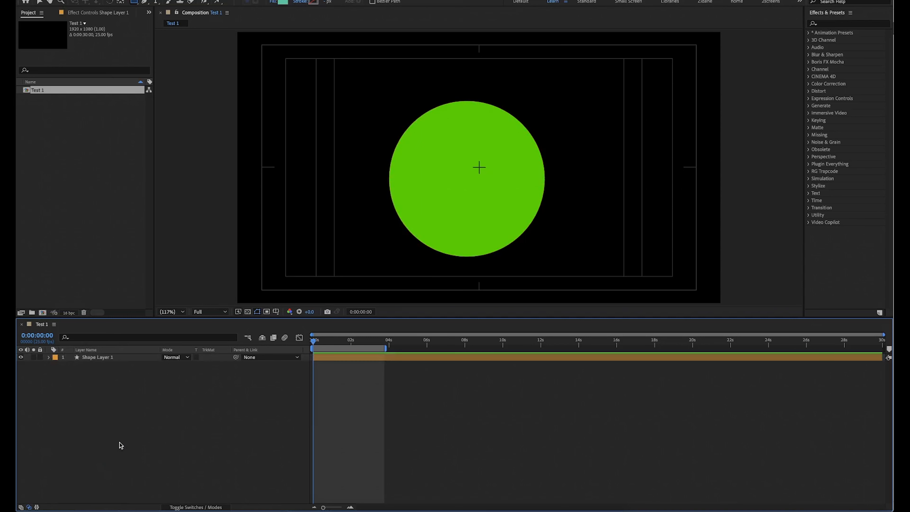
Examine Shape Layer 1's blending modes and parent options, switching Preserve Underlying Transparency on and back off.
left_click(176, 357)
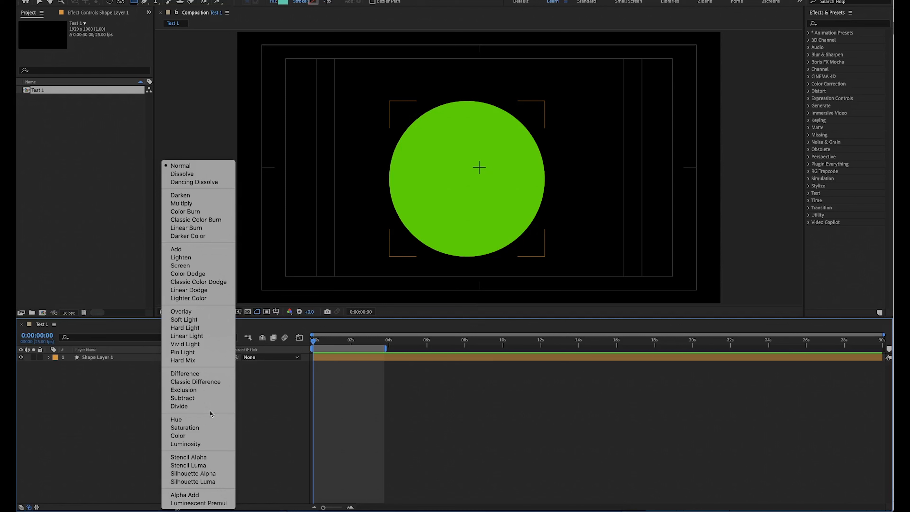
left_click(257, 452)
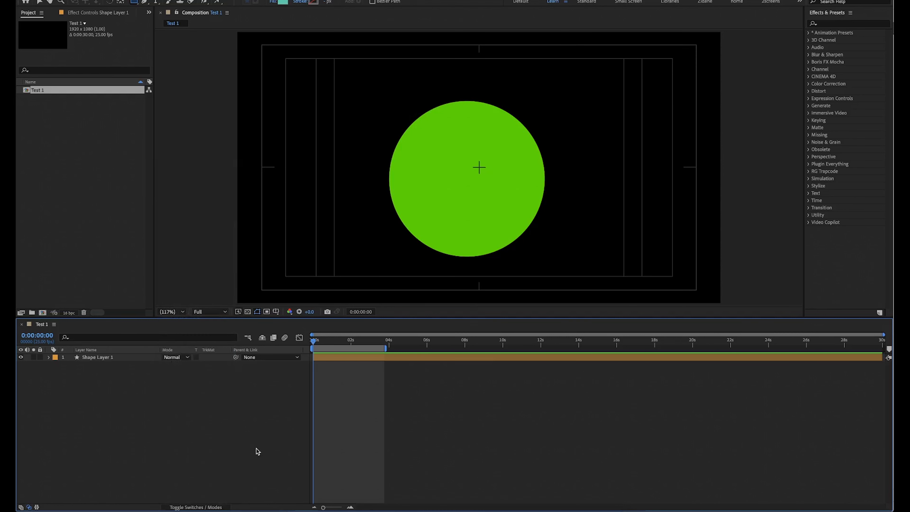
left_click(196, 357)
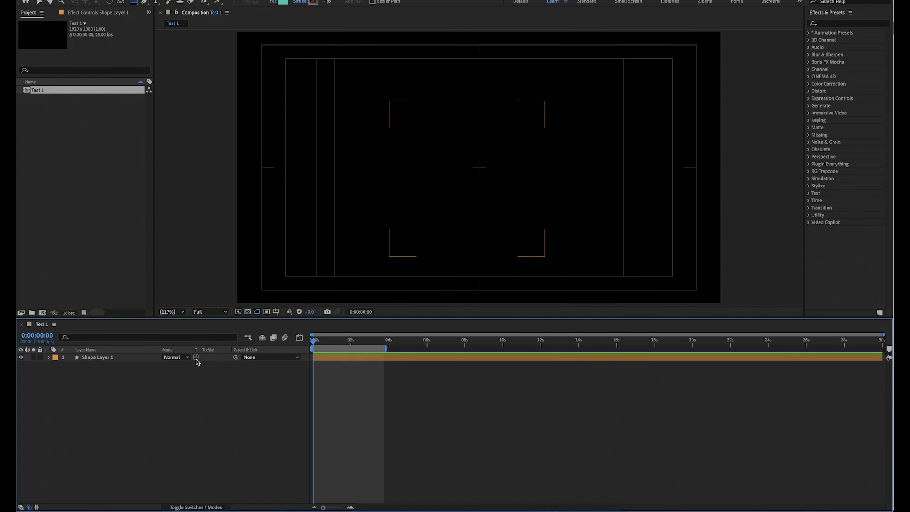
left_click(196, 357)
left_click(246, 357)
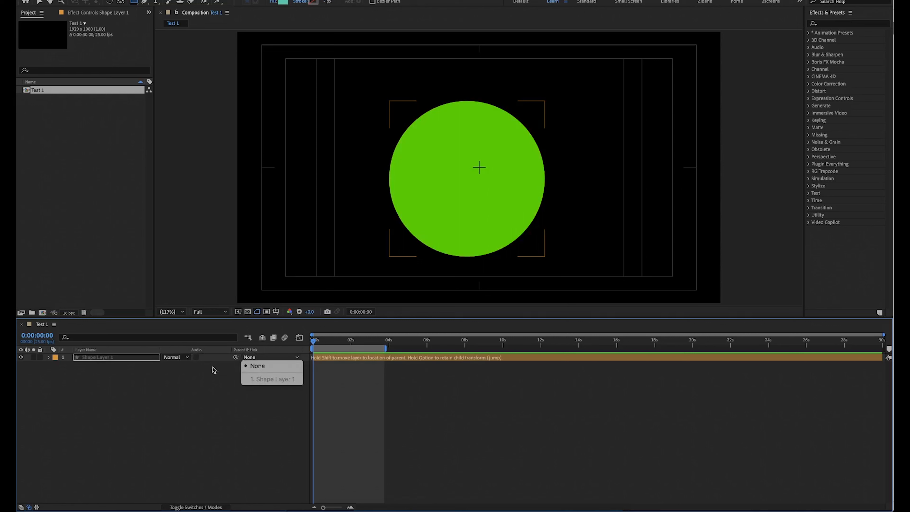
left_click(180, 383)
Select Shape Layer 1 in the timeline.
left_click(109, 358)
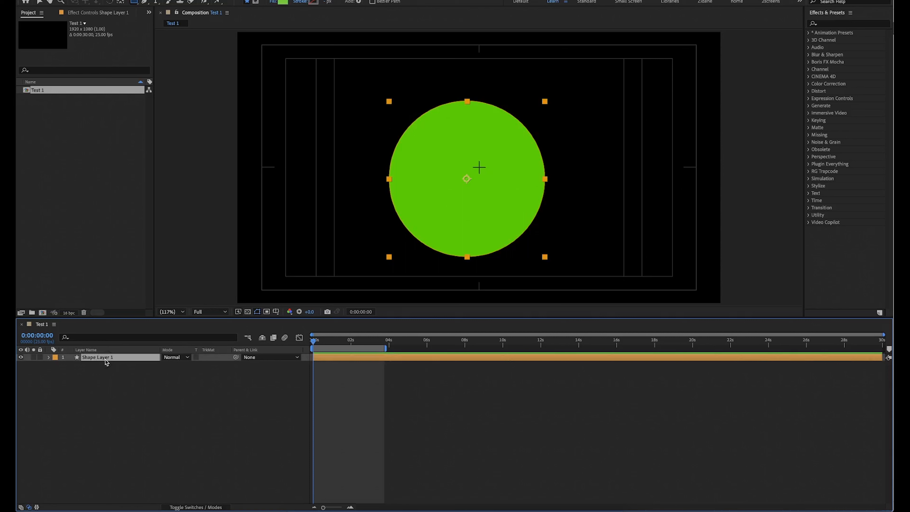
left_click(116, 373)
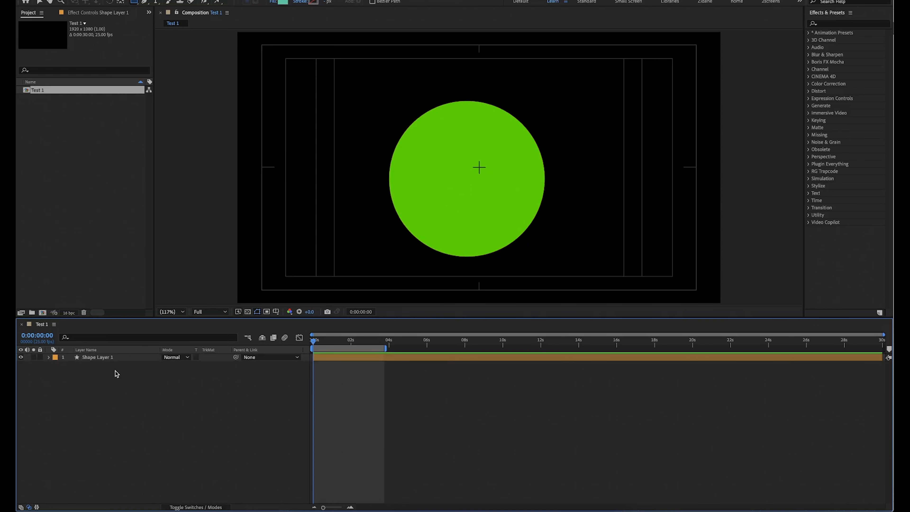
left_click(116, 358)
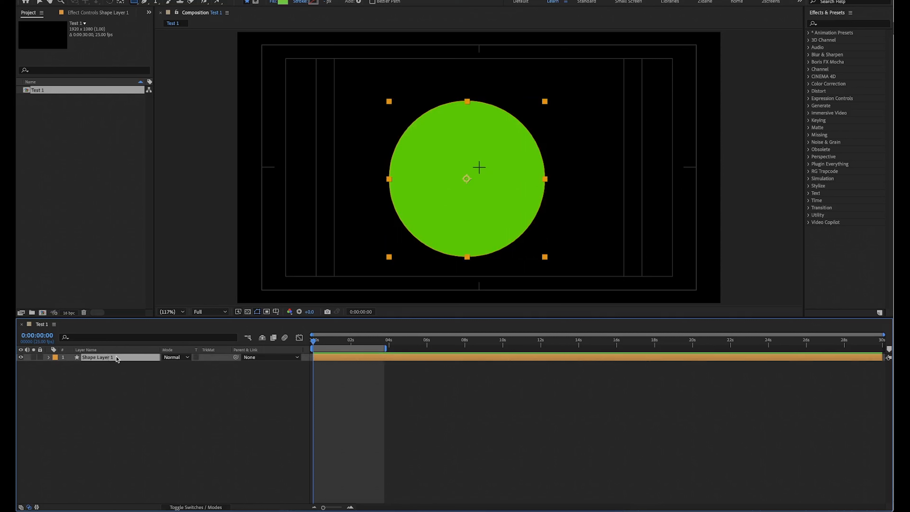
Rename Shape Layer 1 as R1 and deselect it.
key("Return")
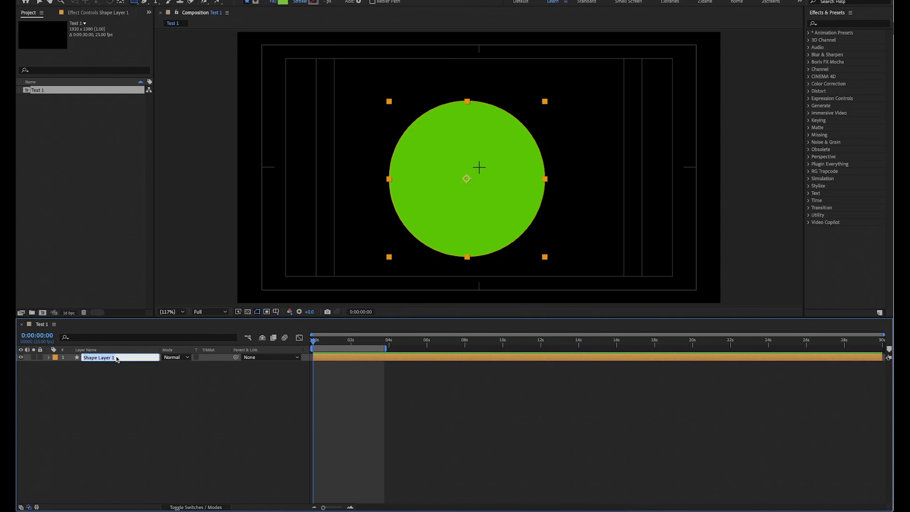
type("R")
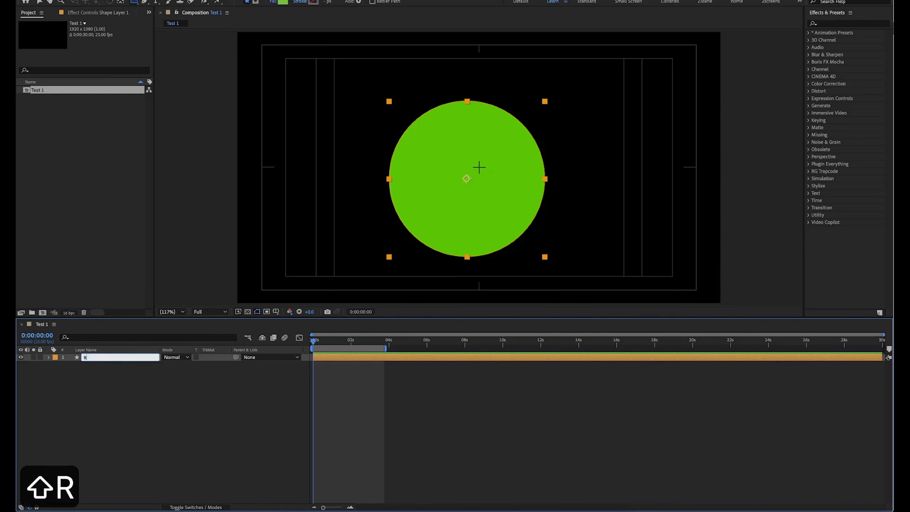
type("1")
key("Return")
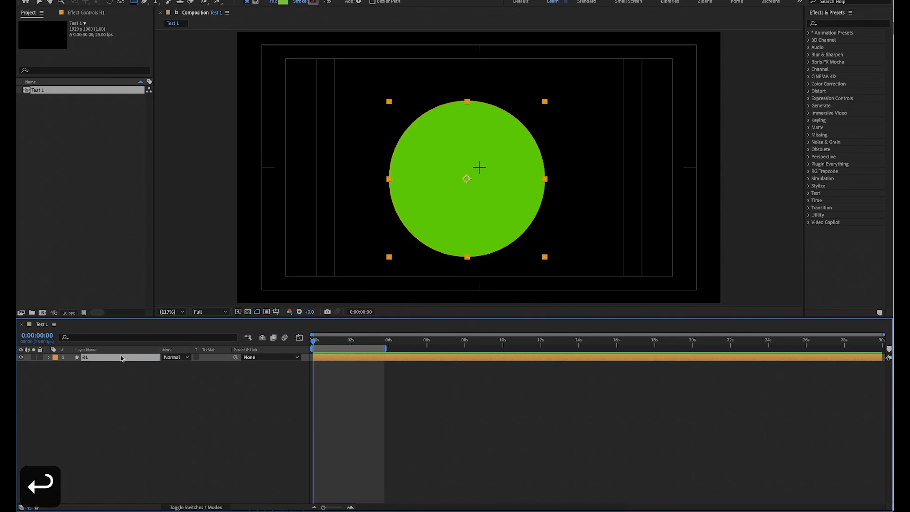
left_click(143, 415)
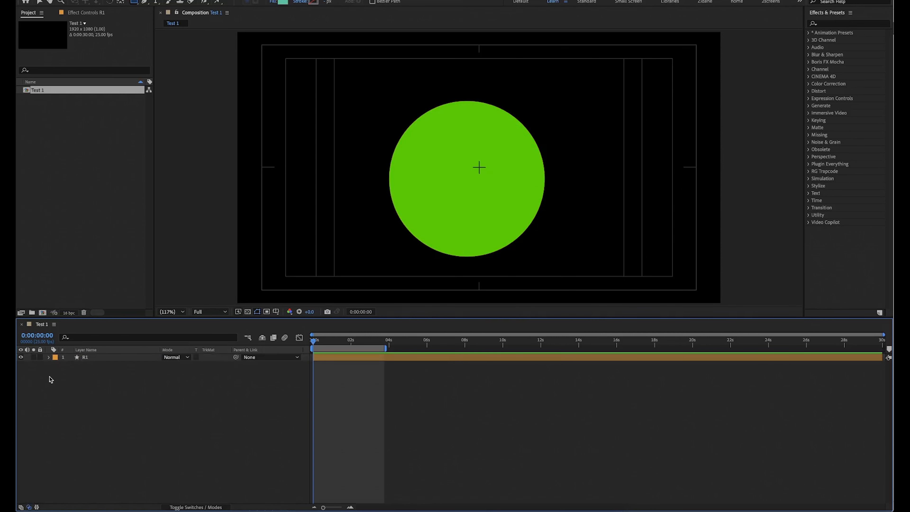
Select R1 with the Selection tool active, show the Align panel and dock it alongside Effects & Presets.
key("ctrl+a")
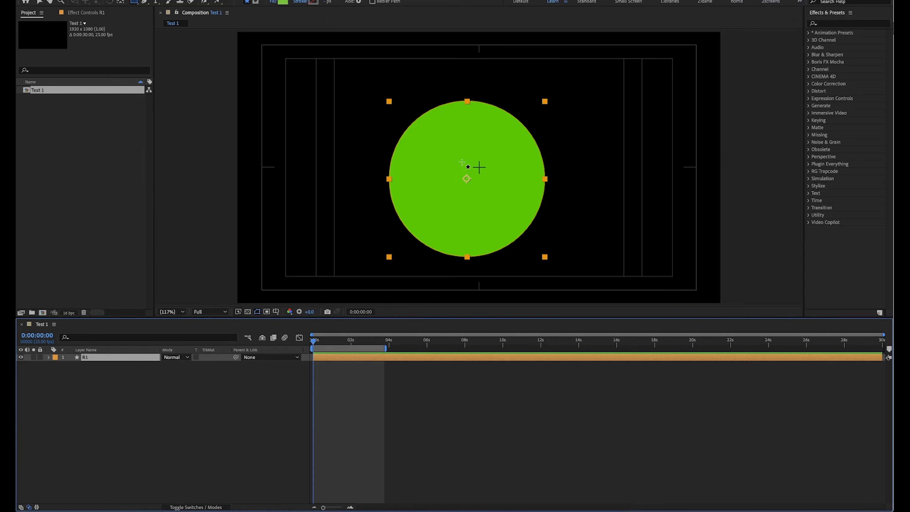
key("v")
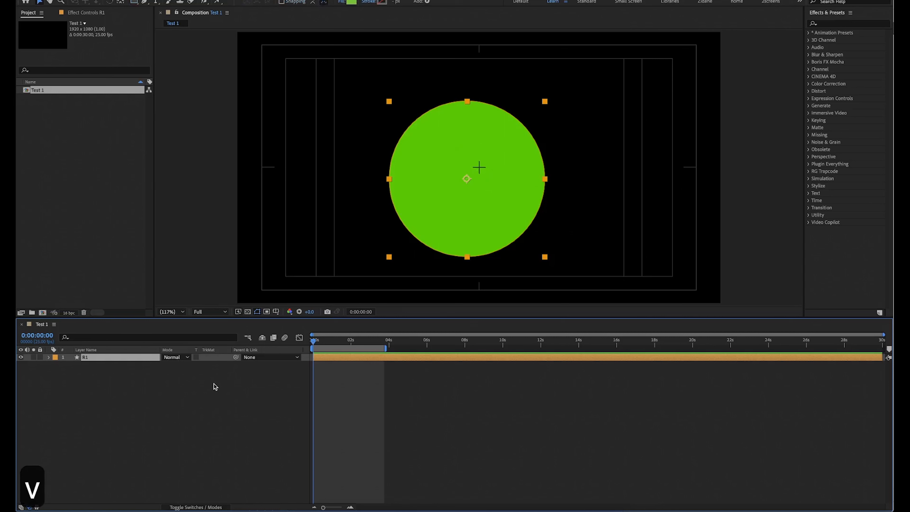
left_click(277, 0)
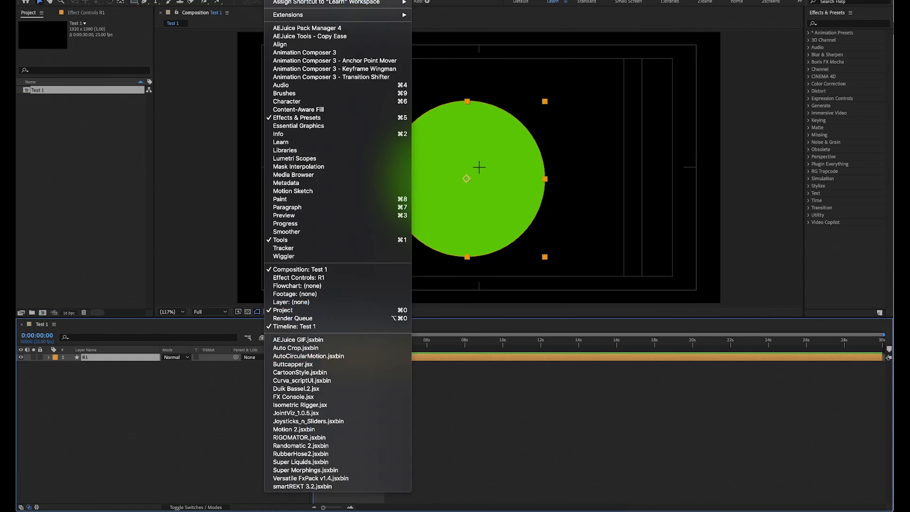
left_click(283, 44)
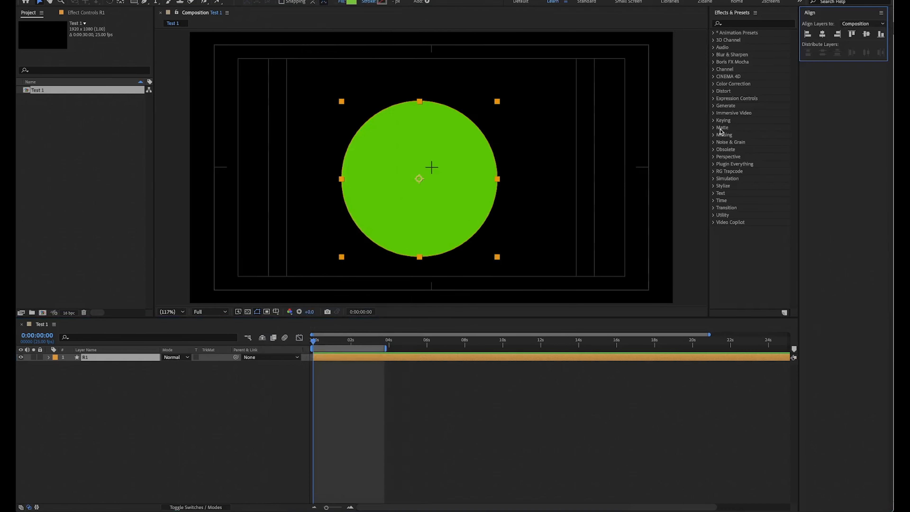
left_click_drag(810, 14, 747, 260)
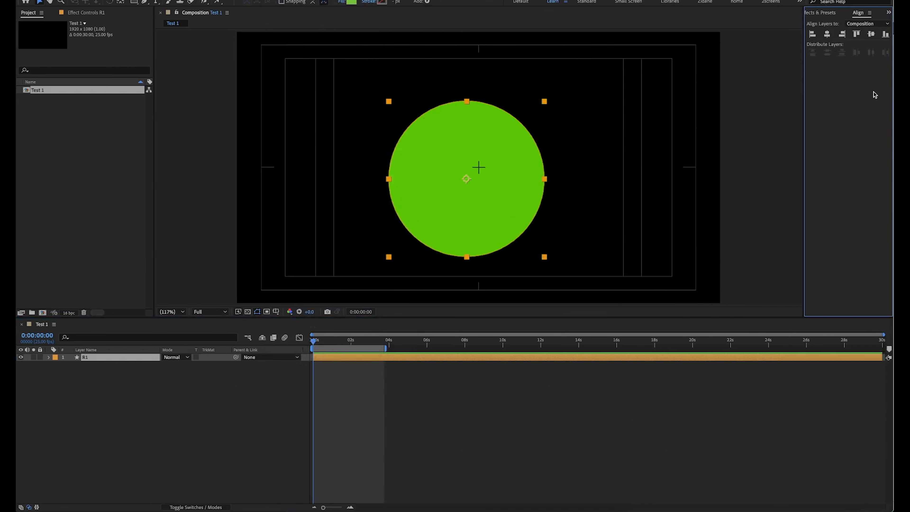
Center R1 horizontally and vertically relative to the Composition and deselect it.
left_click(868, 24)
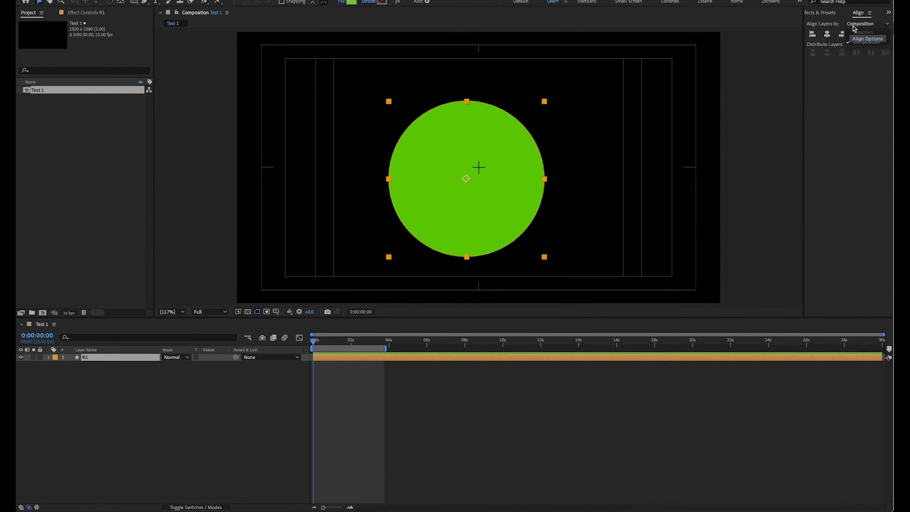
left_click(861, 42)
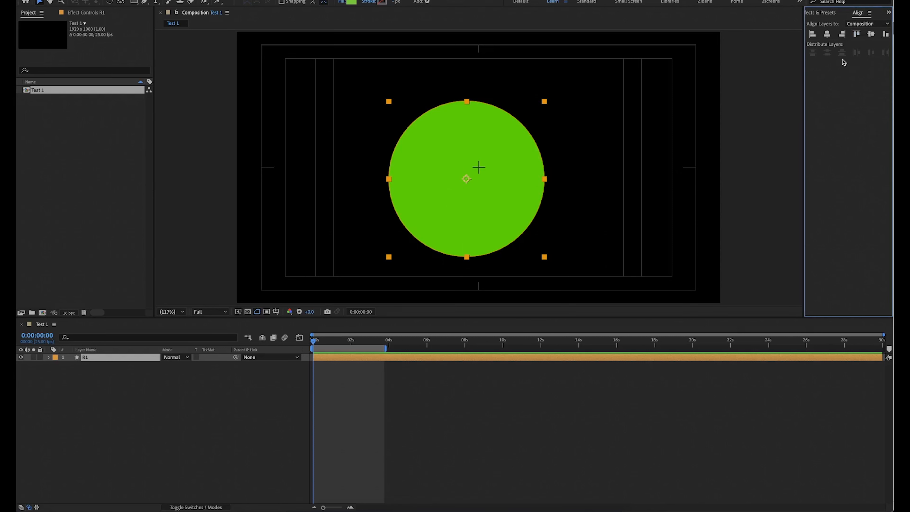
left_click(827, 35)
left_click(872, 38)
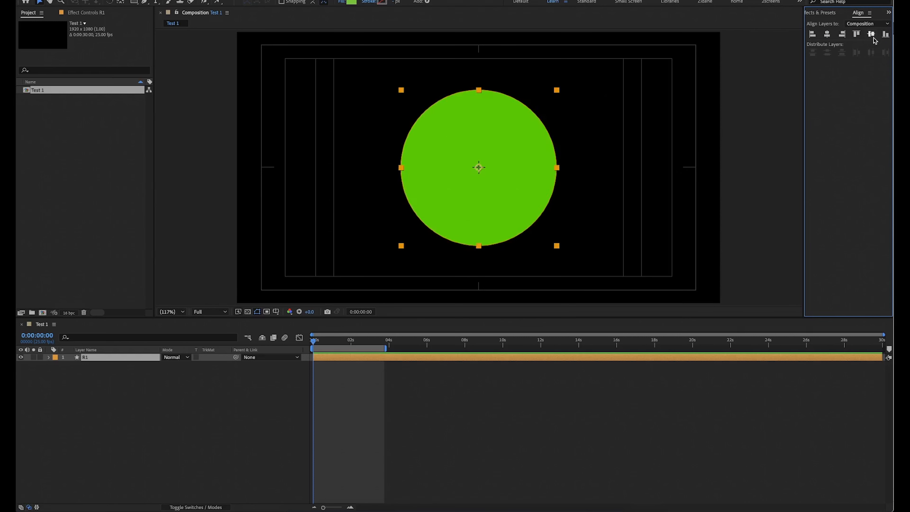
left_click(213, 404)
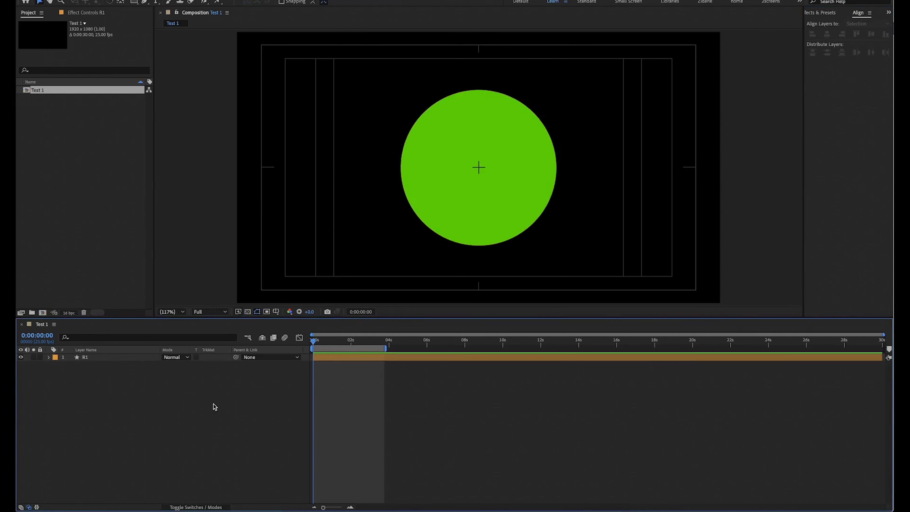
Expand R1 and its Transform group in the timeline to show the transform properties.
left_click(52, 358)
left_click(49, 357)
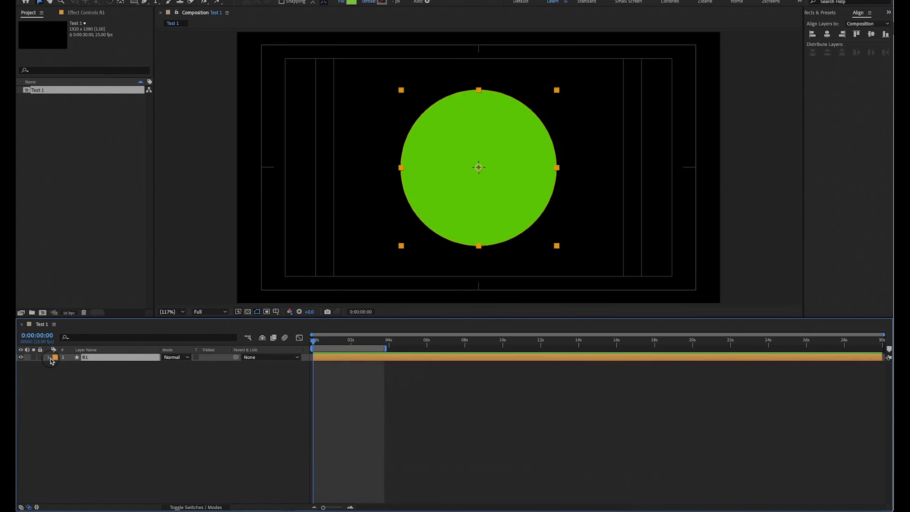
left_click(50, 358)
left_click(50, 358)
left_click(50, 358)
left_click(49, 357)
left_click(56, 373)
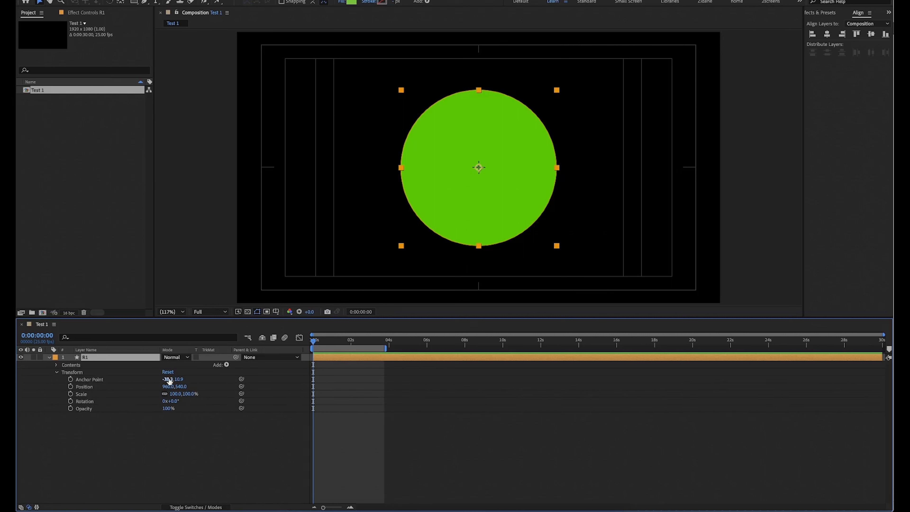
Try an anchor point of about -38.3, -71.1 and a position of about 789, 458 on R1, undoing both changes.
left_click_drag(179, 379, 118, 409)
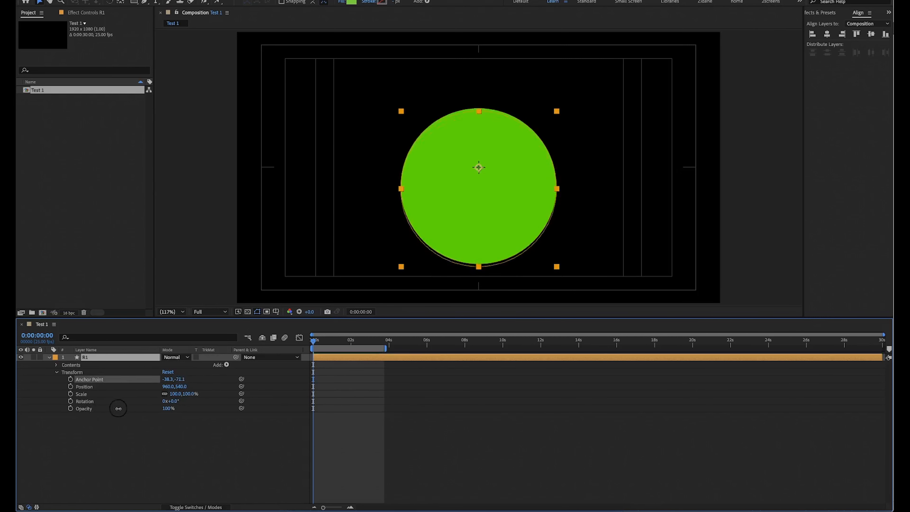
key("ctrl+z")
left_click_drag(166, 387, 150, 449)
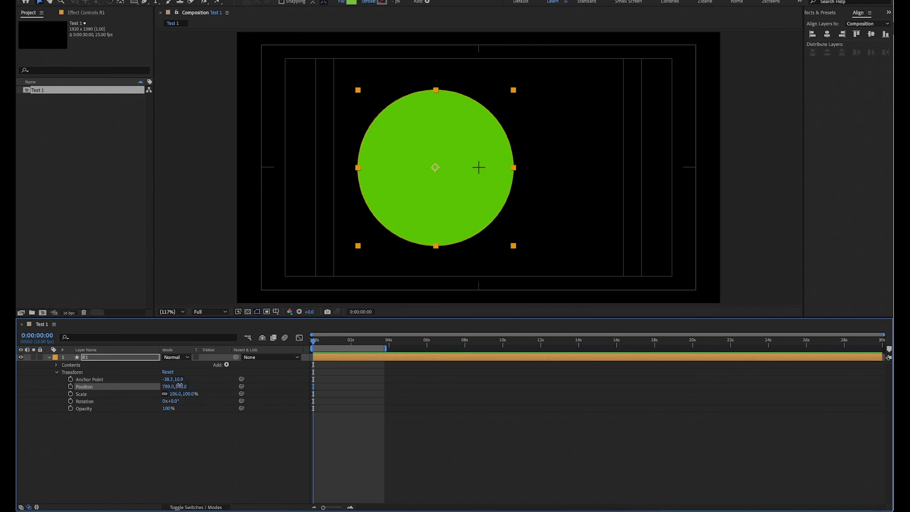
left_click_drag(179, 386, 68, 477)
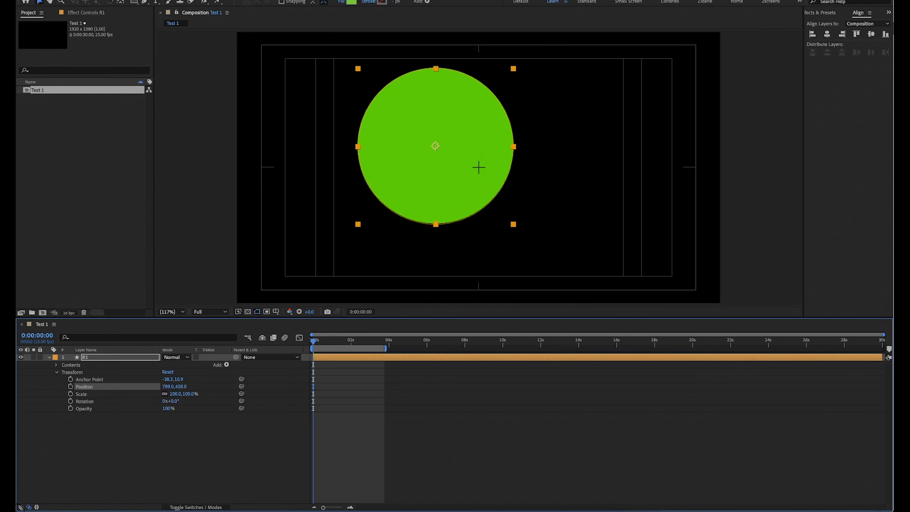
key("super+z")
key("super+z")
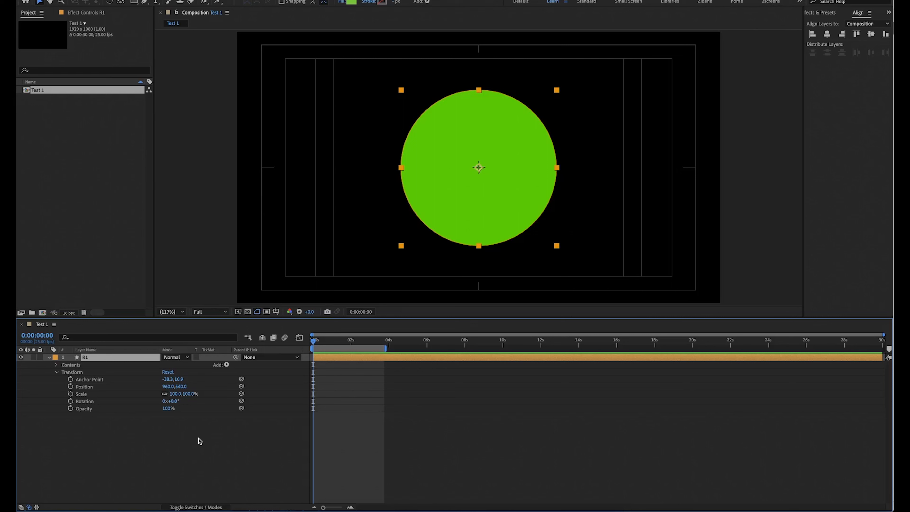
Try different scale, rotation and opacity values on R1, undoing each change, and deselect the layer.
left_click_drag(184, 393, 153, 400)
mouse_move(210, 392)
left_mouse_down()
mouse_move(169, 393)
mouse_move(215, 393)
mouse_move(178, 395)
mouse_move(209, 401)
left_mouse_up()
key("super+z")
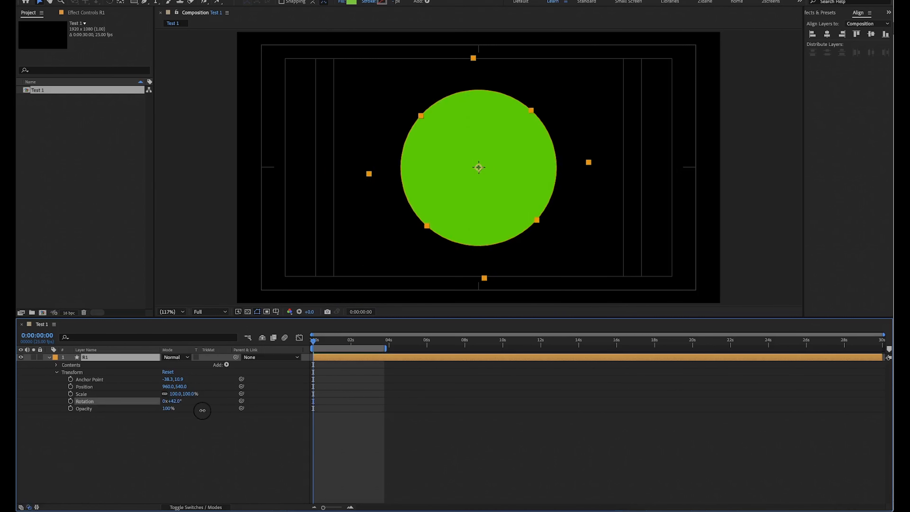
left_click_drag(195, 412, 326, 444)
key("super+z")
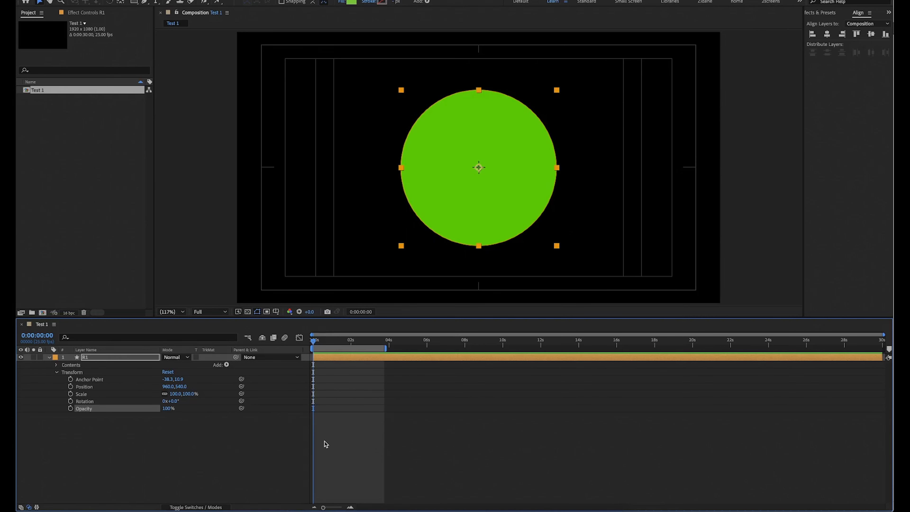
left_click(283, 428)
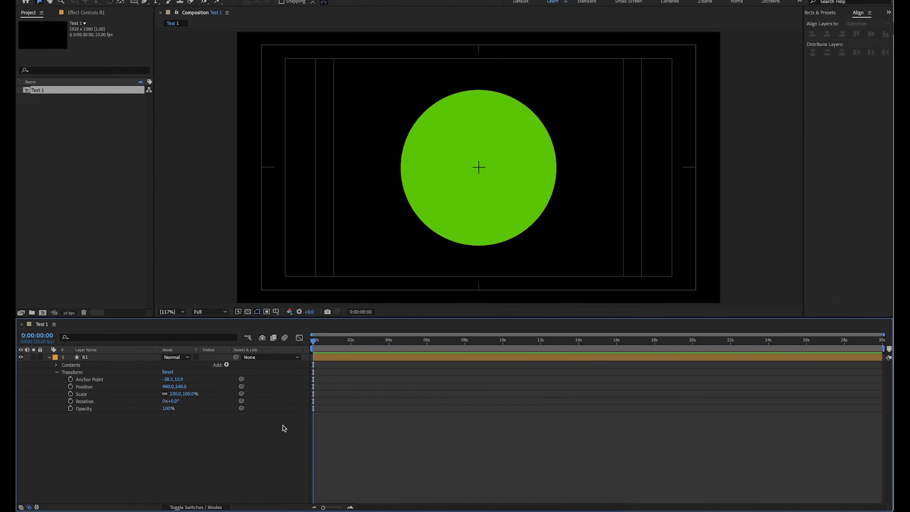
Zoom the timeline's time ruler in and out to examine the first seconds at different scales.
scroll(325, 399, "up", 10)
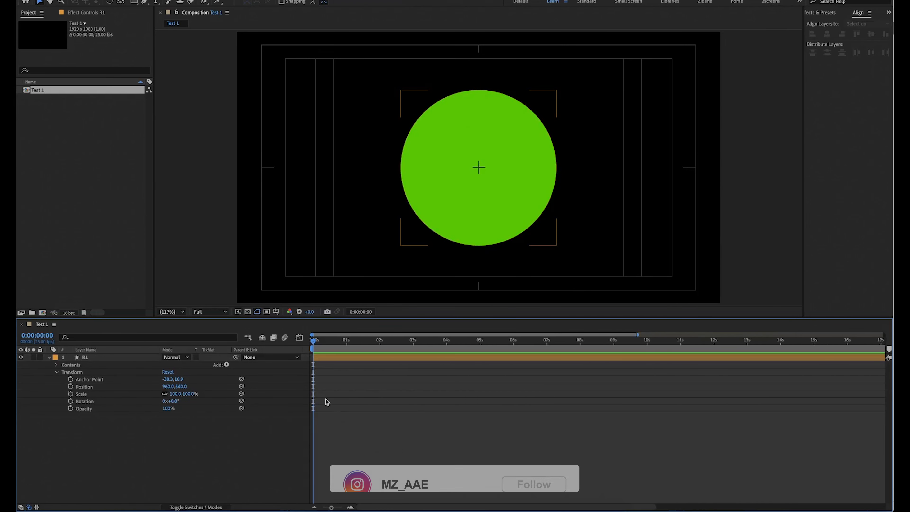
scroll(326, 401, "up", 3)
scroll(326, 402, "up", 1)
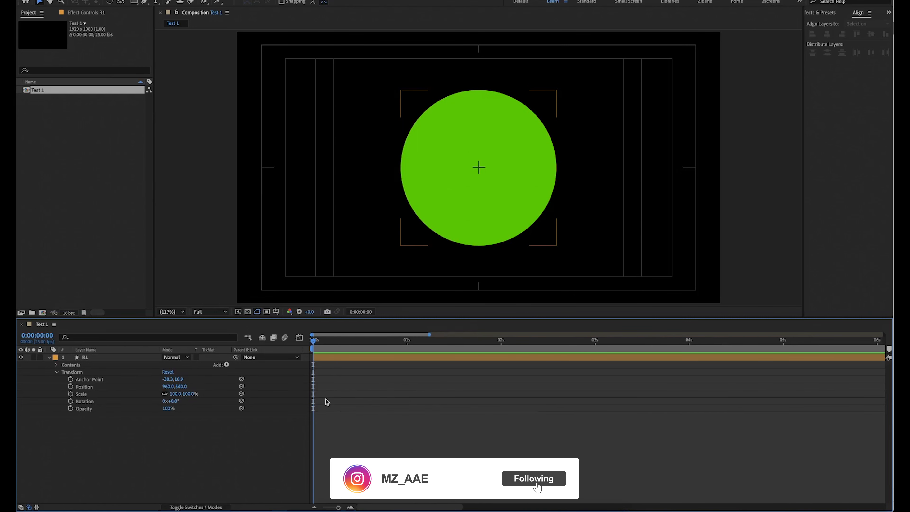
left_click(351, 507)
left_click(315, 507)
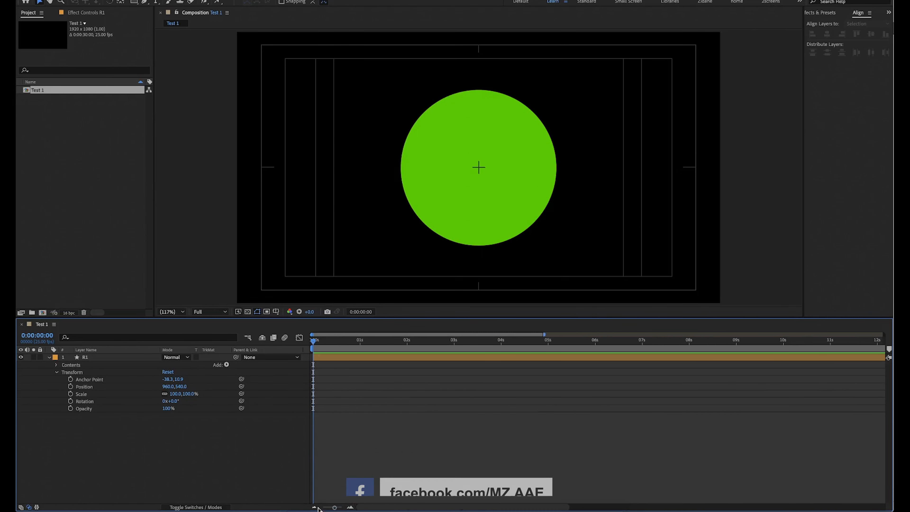
key("minus")
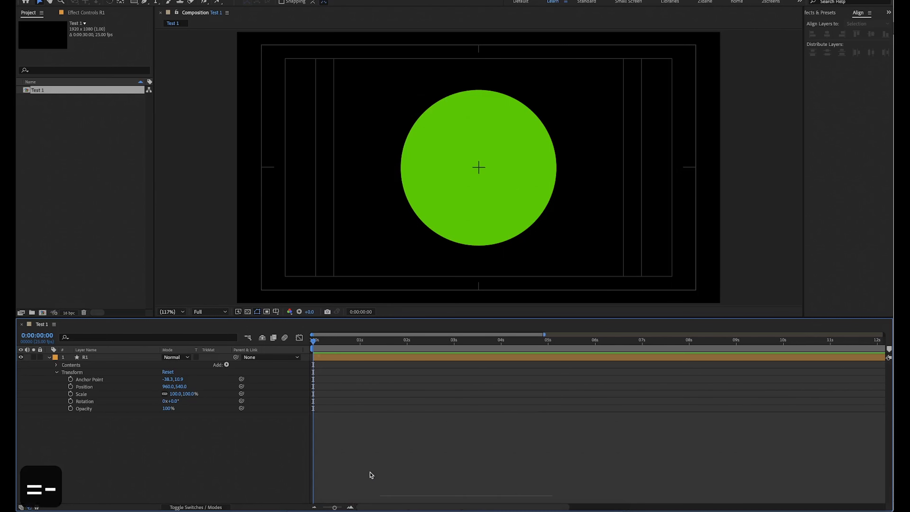
key("equal")
key("equal")
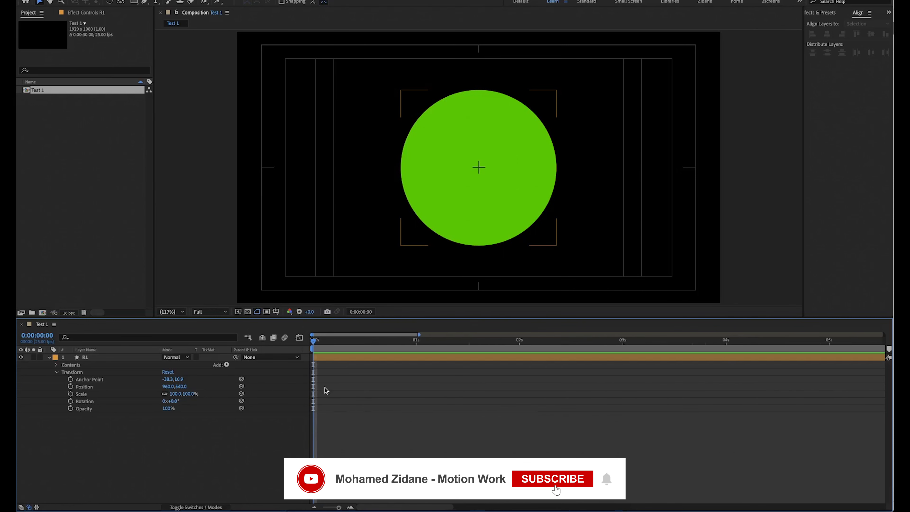
Move the circle to about 353.6, 398.6, keyframe its Position at 0:00:00:00 and go to frame 10.
left_click_drag(497, 181, 344, 145)
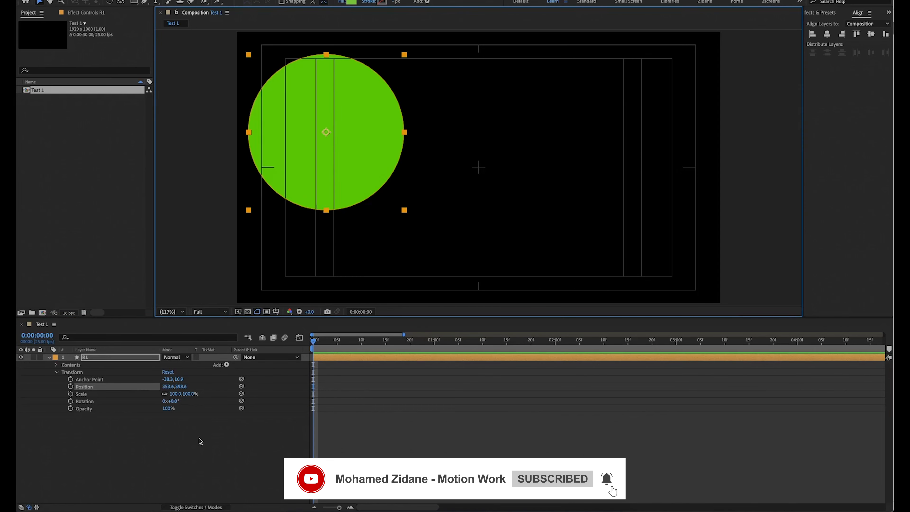
left_click(70, 387)
left_click_drag(390, 341, 362, 341)
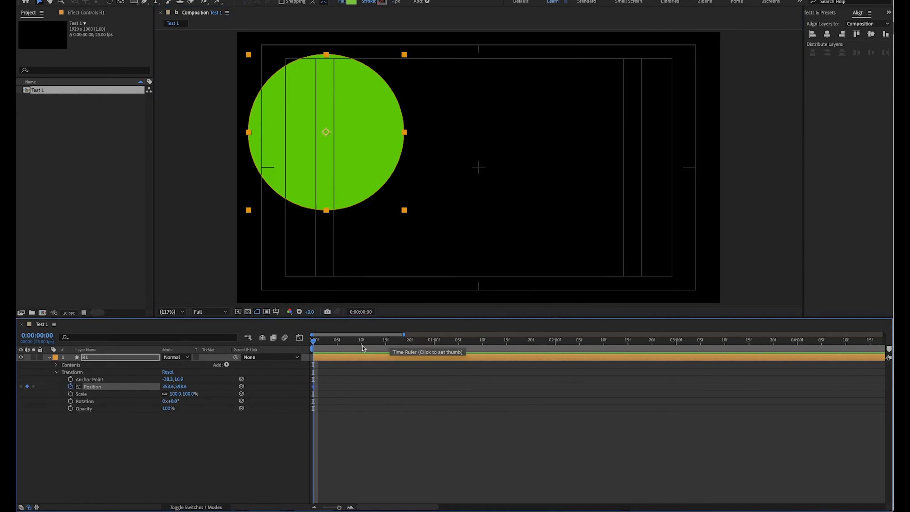
Try moving the circle to about 1408, 287.9 at frame 10 and undo the move.
left_click_drag(379, 162, 629, 139)
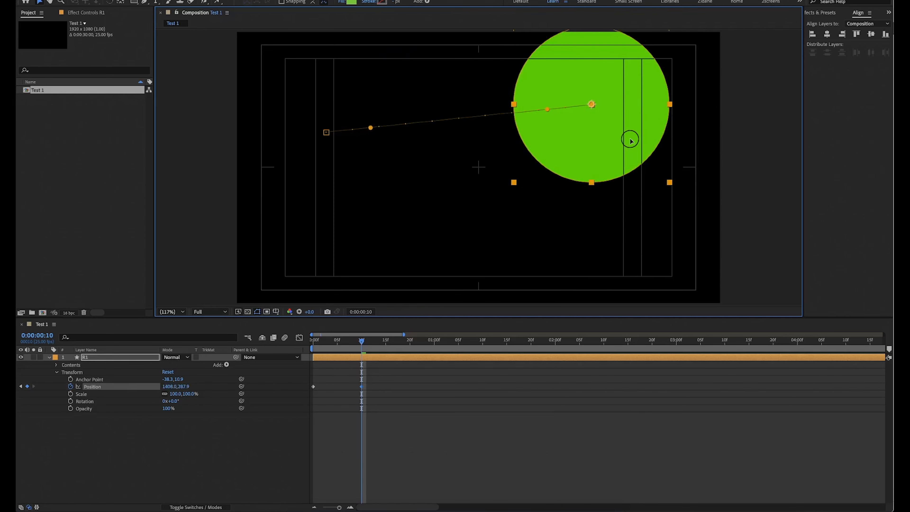
key("super+z")
key("super+z")
key("super+z")
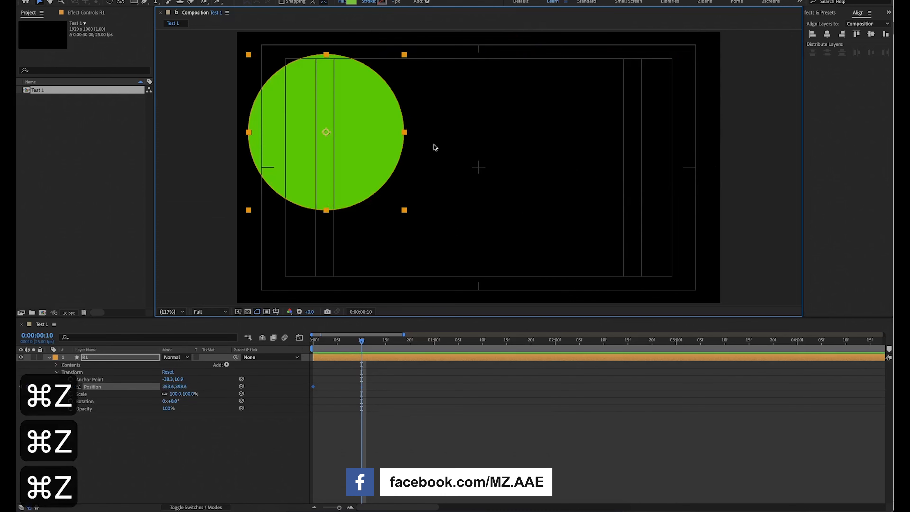
Move the circle straight across to about 1517, 398.6 at frame 10 and preview the animation from the start twice.
left_click_drag(374, 143, 667, 244)
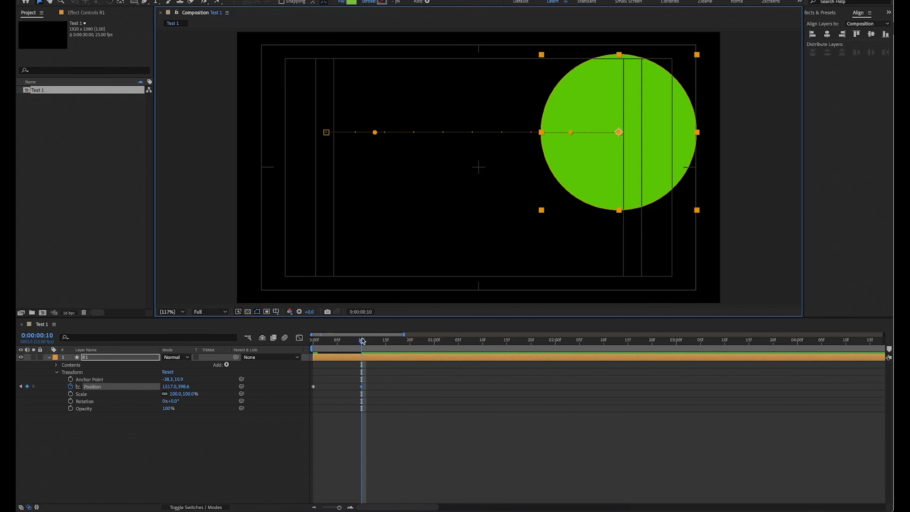
left_click_drag(362, 343, 314, 340)
key("space")
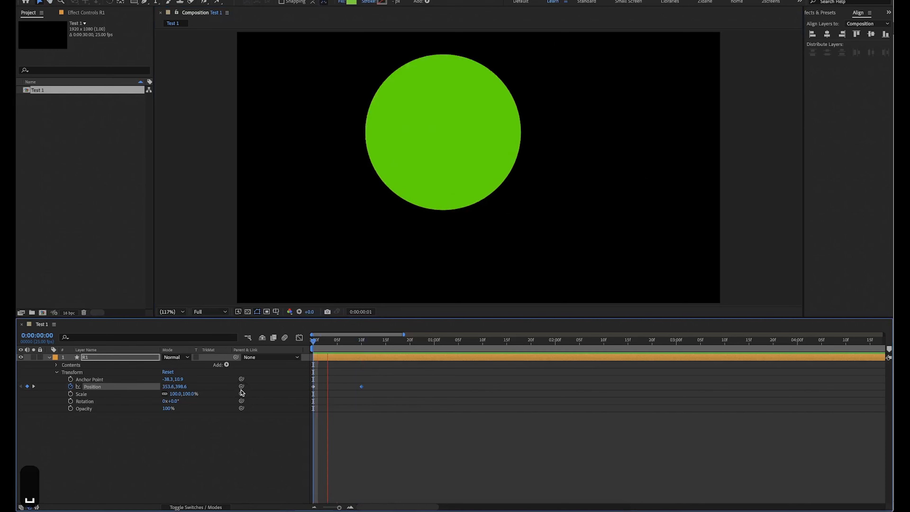
key("space")
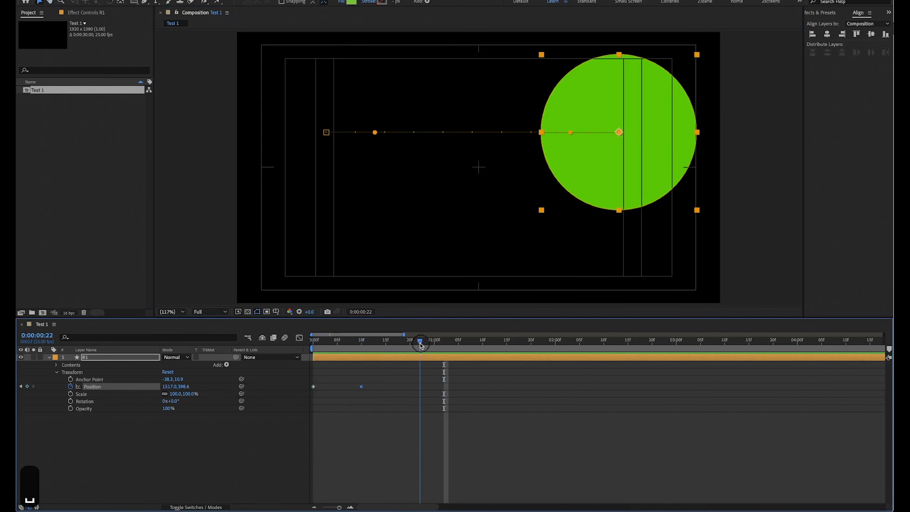
left_click_drag(420, 345, 313, 341)
key("space")
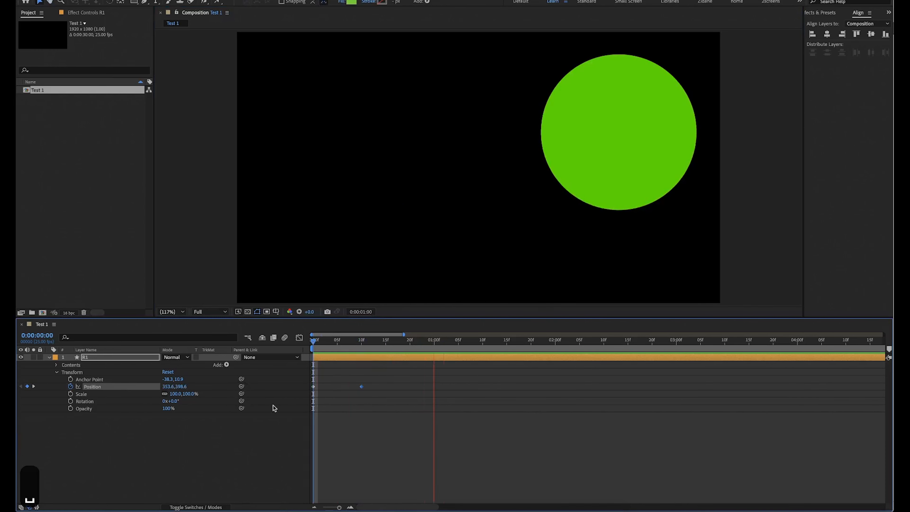
Preview the circle's position animation repeatedly from the start of the composition.
key("space")
key("space")
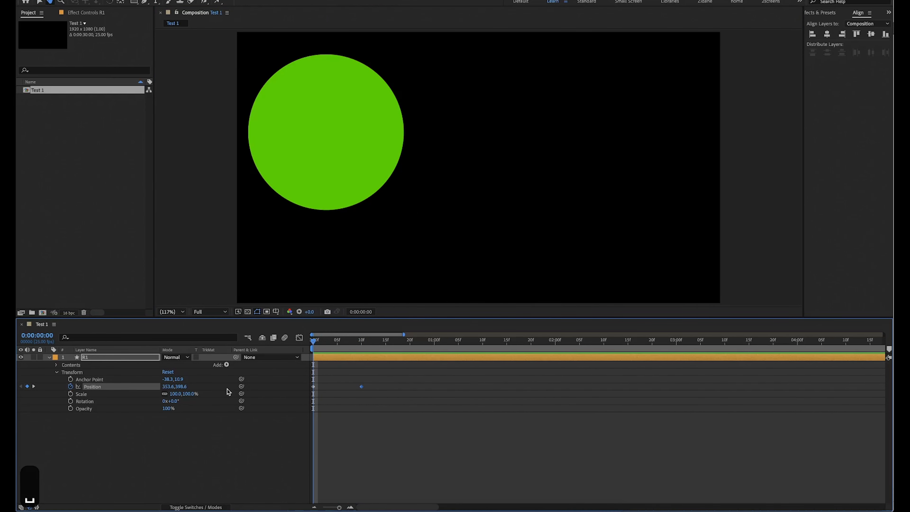
key("space")
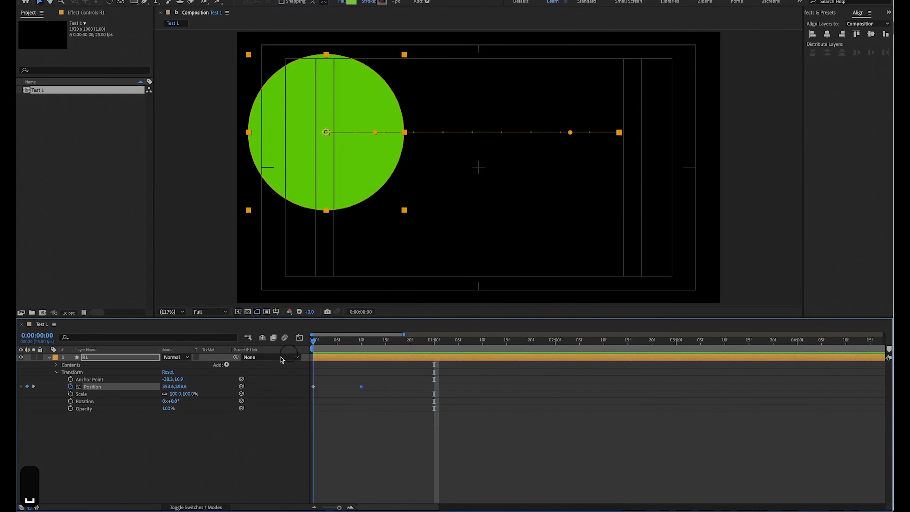
key("space")
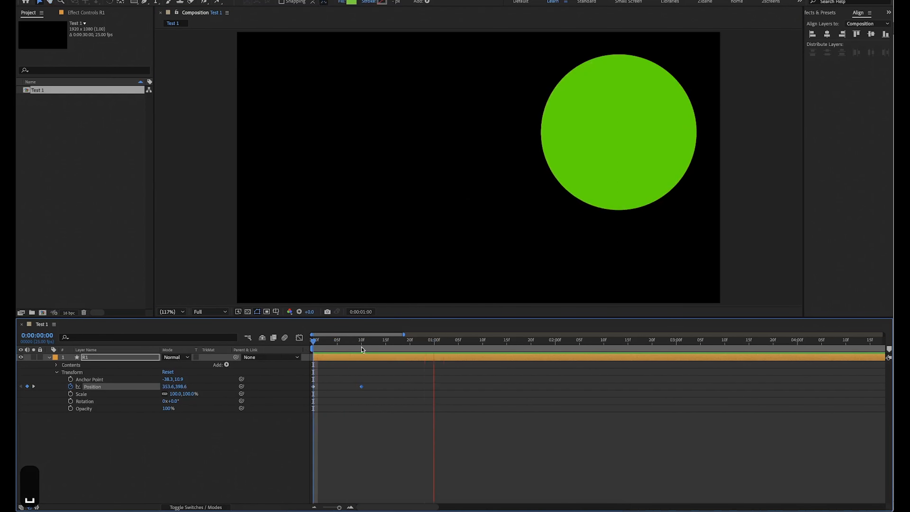
key("space")
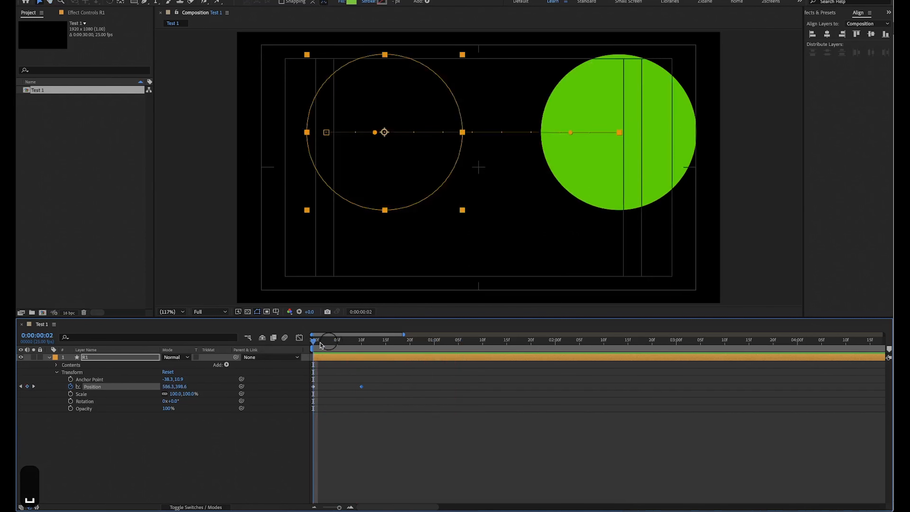
key("space")
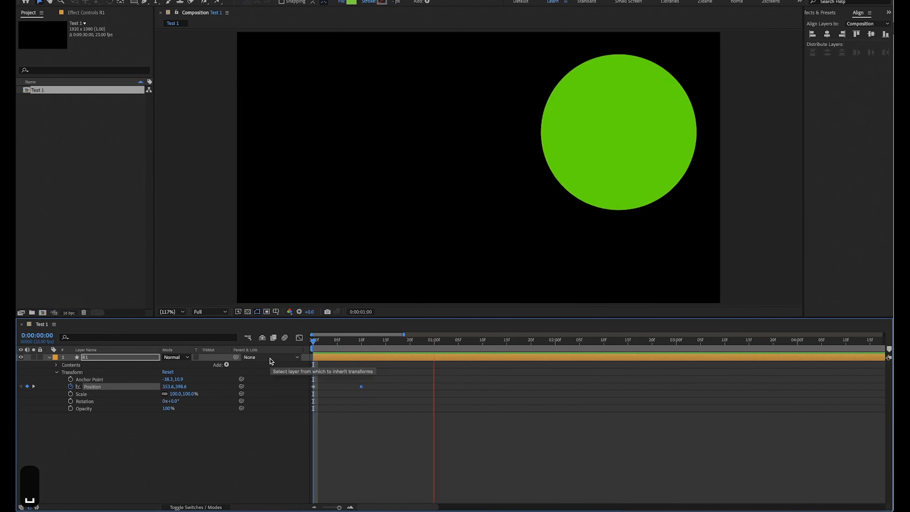
Scrub through the animation to 0:00:01:12, return to the first frame and replay the preview.
left_click(375, 347)
left_click_drag(316, 344, 494, 348)
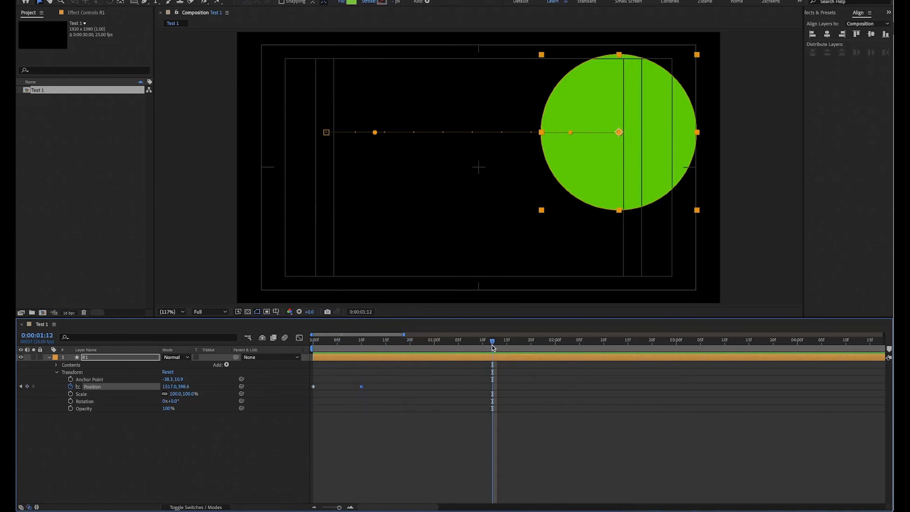
key("Home")
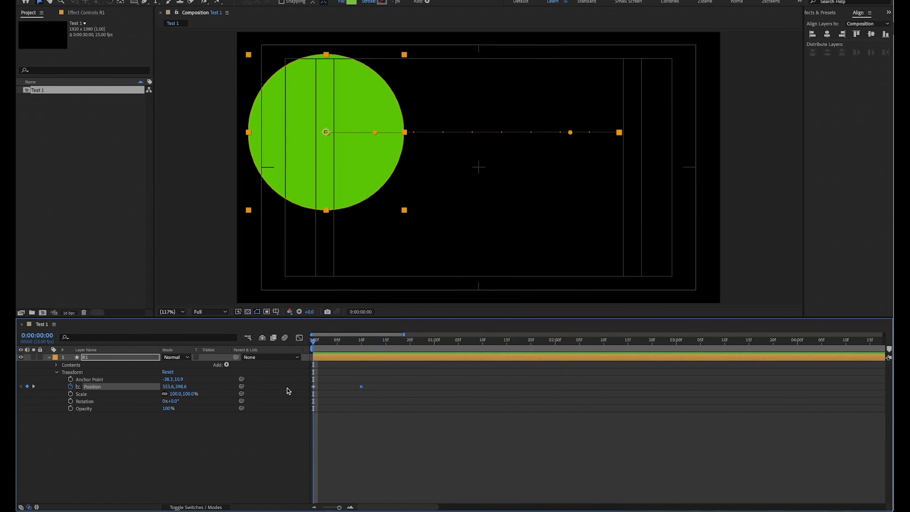
key("space")
key("space")
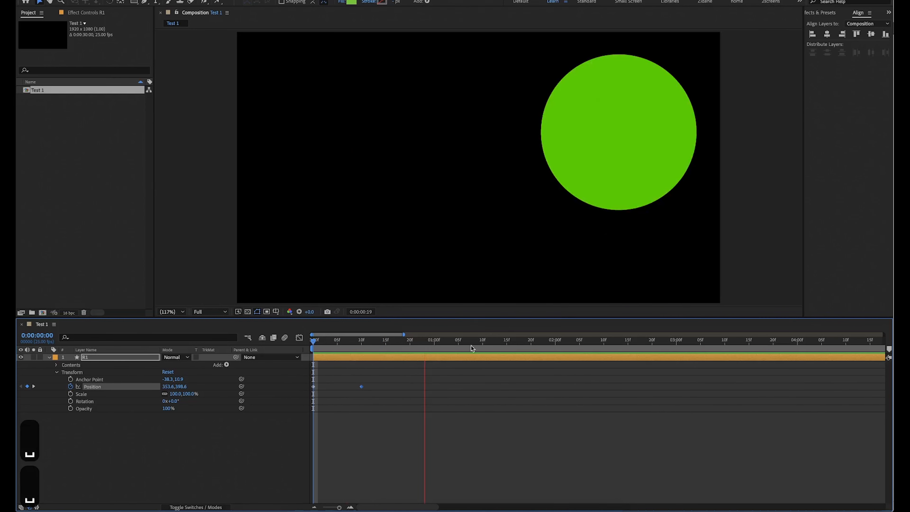
Try starting the work area at about frame 16, check its extent to the composition's end, and restore its start to 0:00:00:00.
left_click_drag(310, 350, 388, 342)
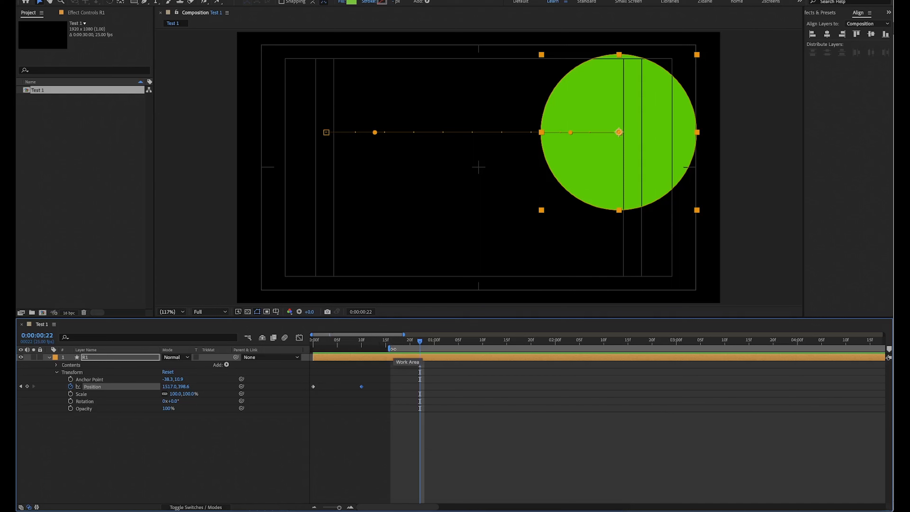
scroll(469, 419, "right", 10)
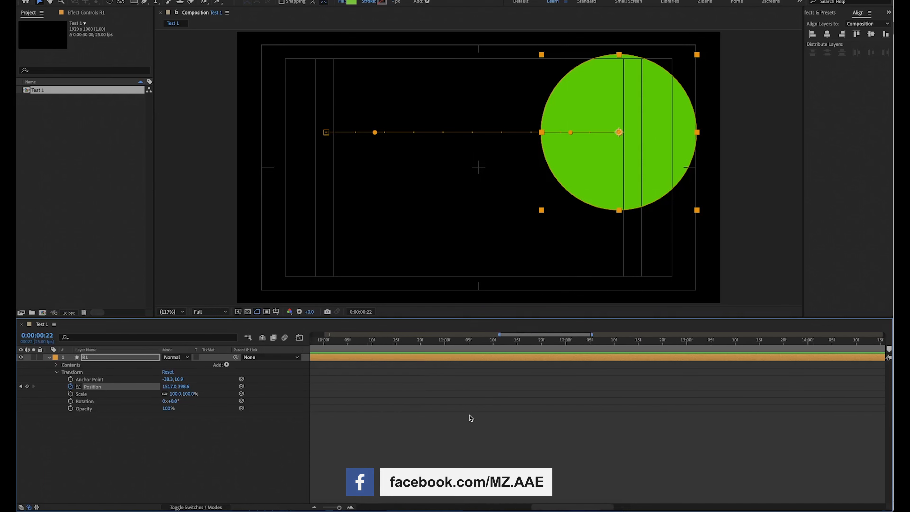
scroll(470, 418, "right", 3)
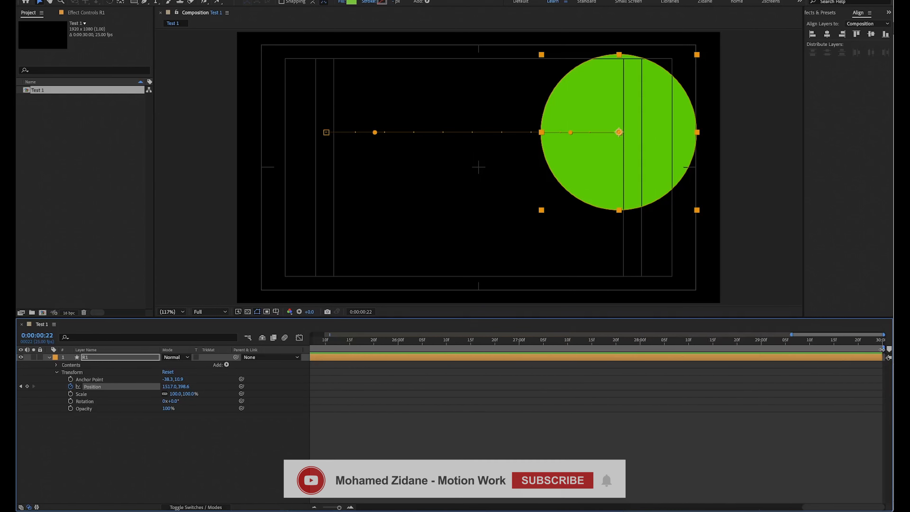
scroll(515, 418, "left", 13)
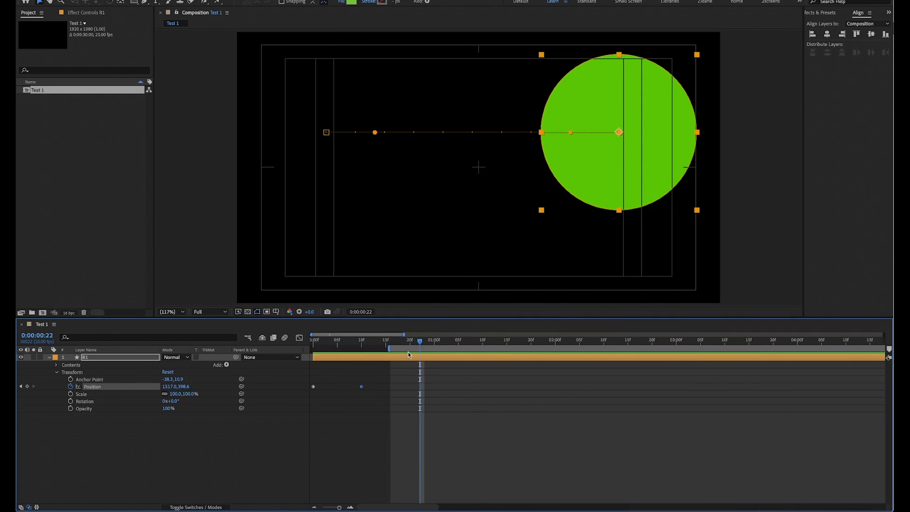
left_click_drag(419, 349, 281, 388)
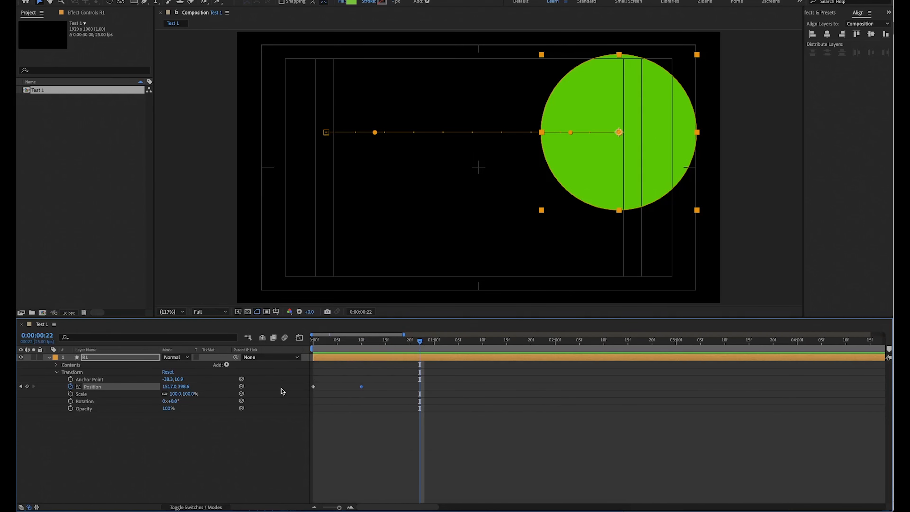
End the work area at frame 13, just past the second Position keyframe, and return to the first frame.
left_click_drag(321, 343, 368, 341)
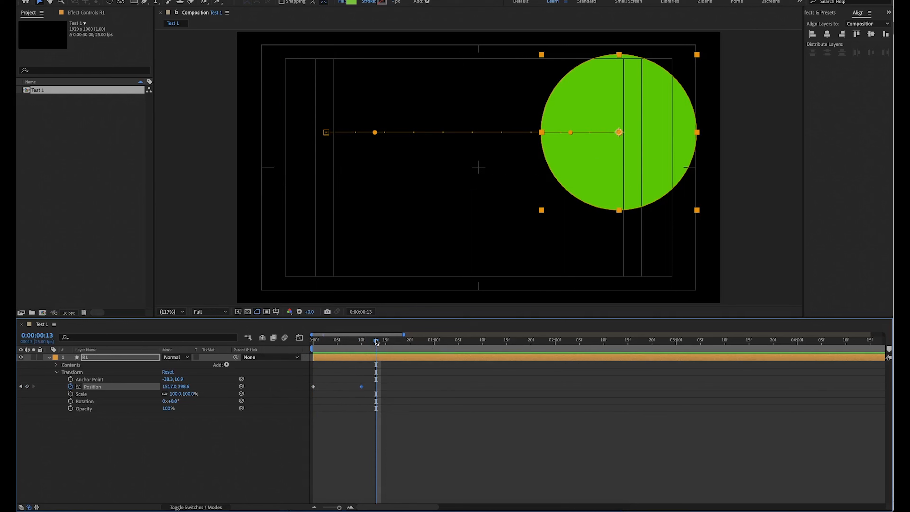
key("n")
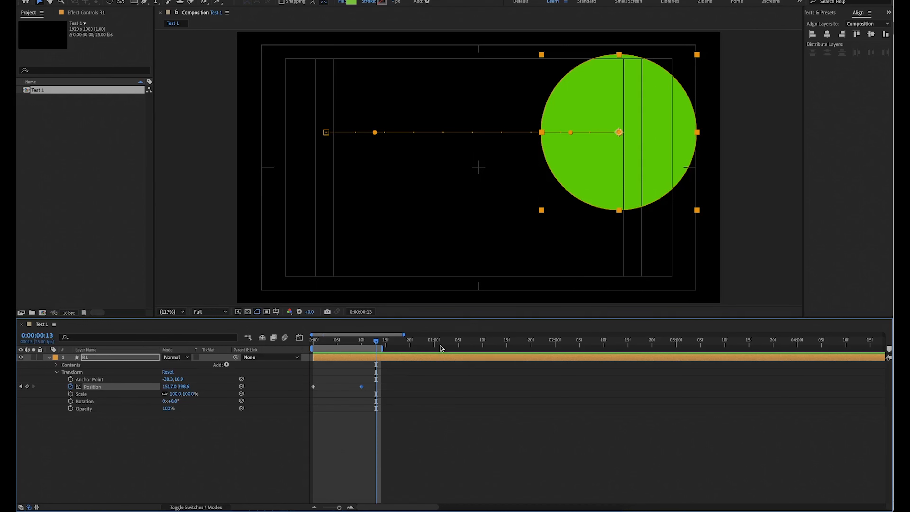
key("Home")
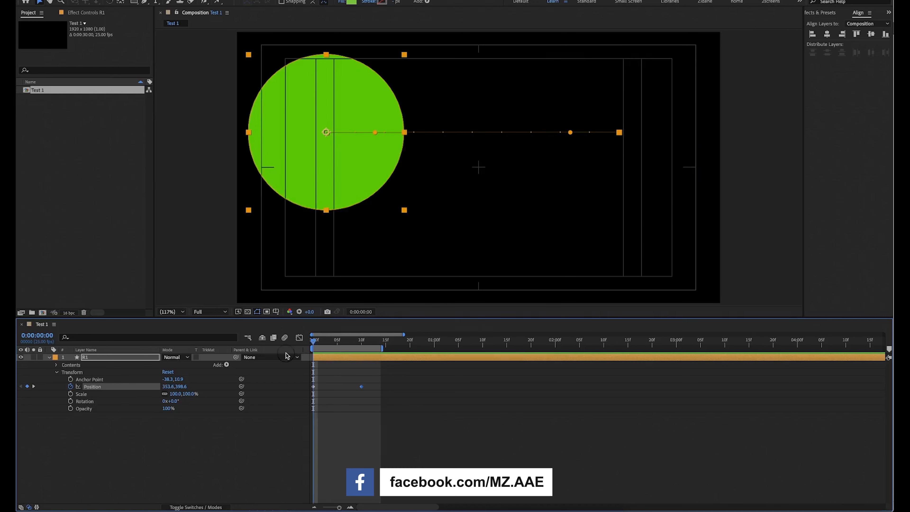
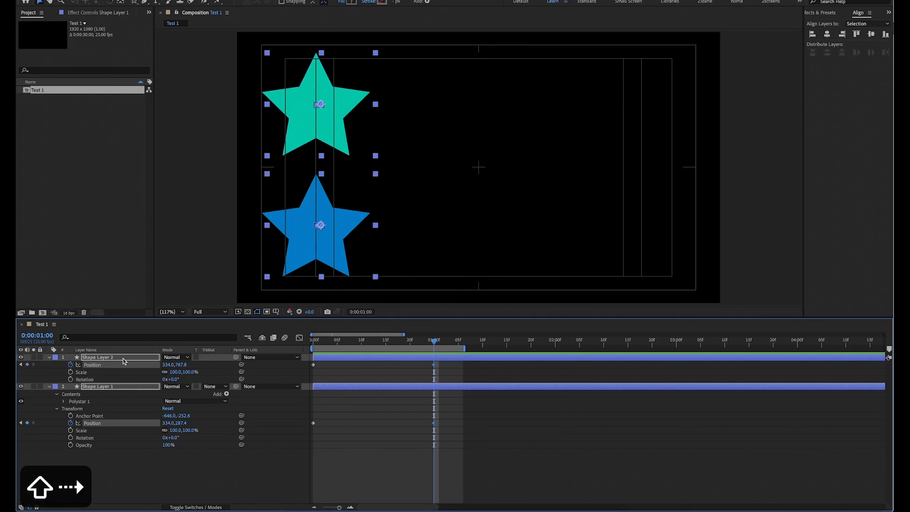
At 0:00:01:00, move both selected stars horizontally across the frame to an X position of 1687.4.
key("shift+Right")
key("shift+Right")
key("shift+Right")
key("shift+Right")
key("shift+Right")
key("shift+Right")
key("shift+Right")
key("shift+Right")
key("shift+Right")
key("shift+Right")
key("shift+Right")
key("shift+Right")
key("shift+Right")
key("shift+Right")
key("shift+Right")
key("shift+Right")
key("shift+Right")
key("shift+Right")
key("shift+Right")
key("shift+Right")
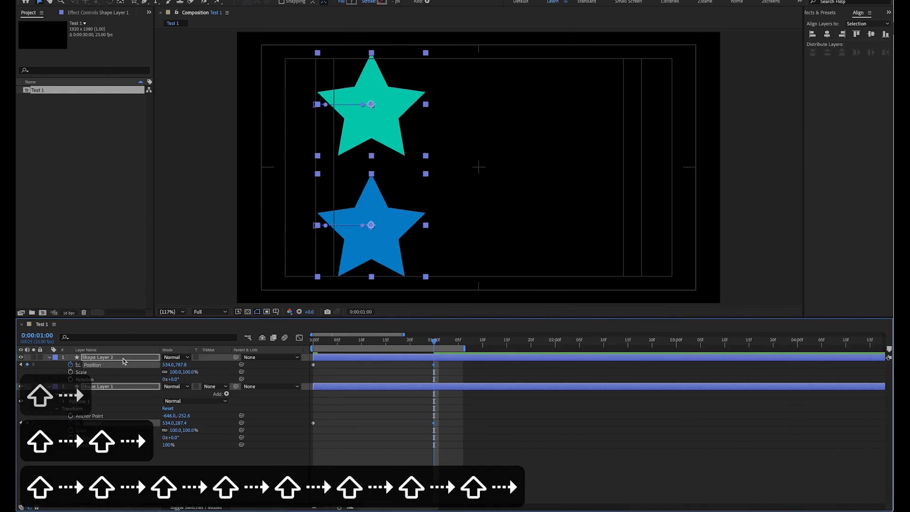
key("shift+Right")
key("shift+Right")
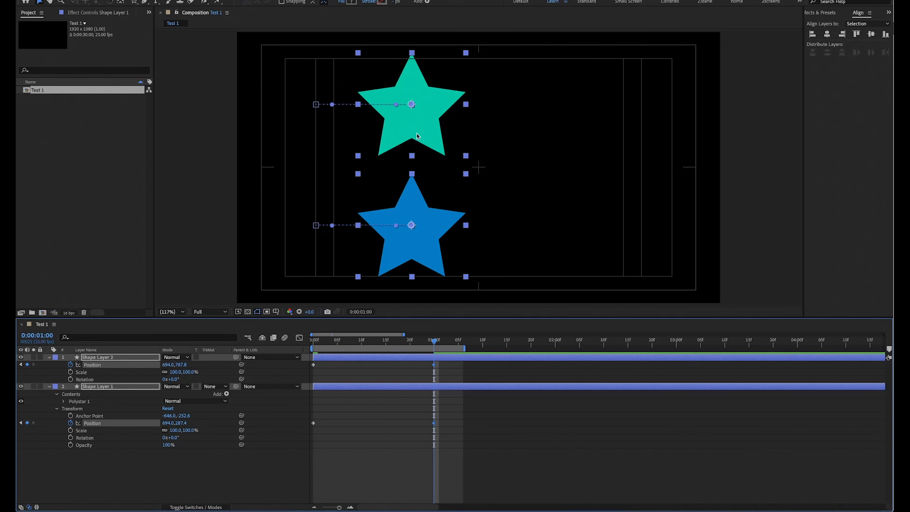
key("Right")
key("Right")
key("Right")
key("Right")
key("Right")
key("Right")
key("Right")
key("Right")
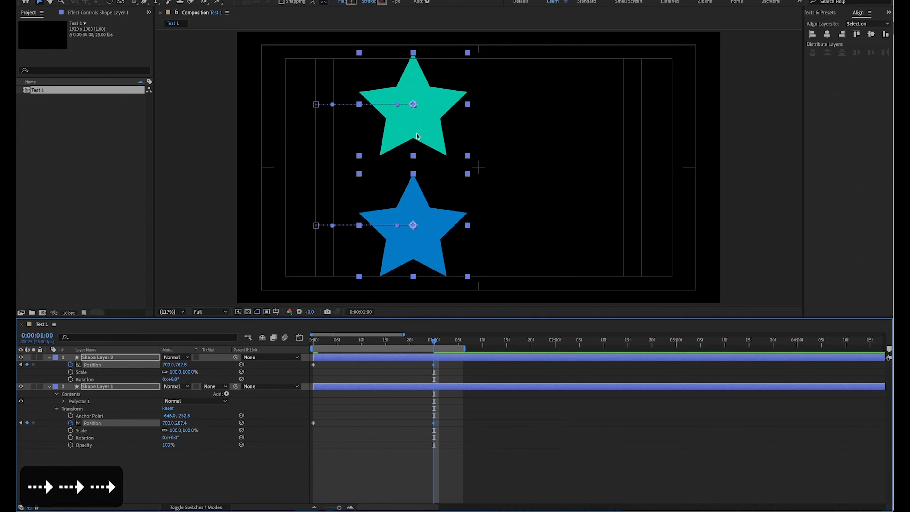
key("shift+Right")
key("shift+Right")
key("shift+Right")
key("shift+Right")
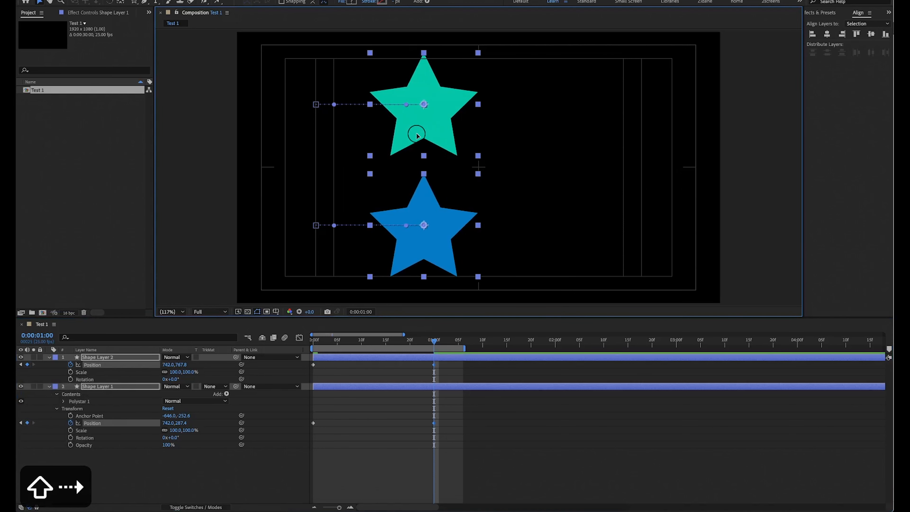
left_click_drag(416, 132, 655, 125)
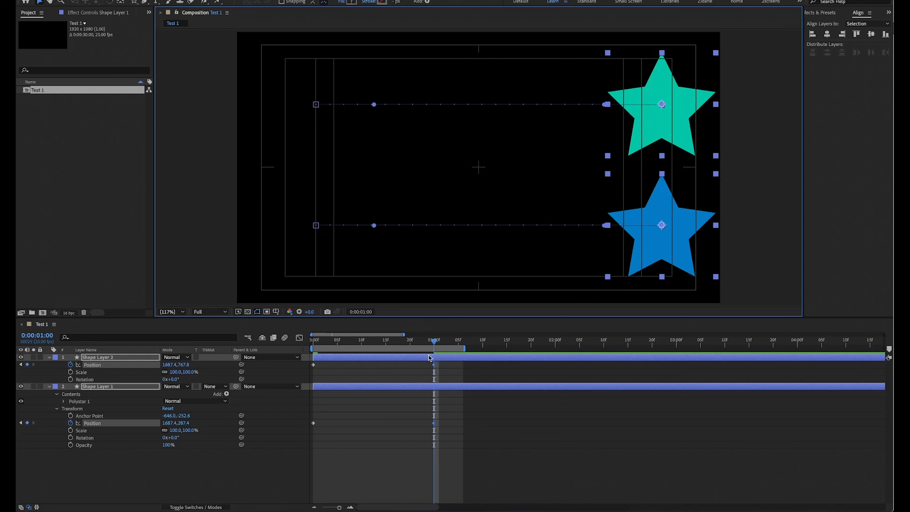
Preview both stars' linear motion from the first frame and return the playhead to 0:00:01:00.
left_click_drag(433, 344, 311, 401)
key("space")
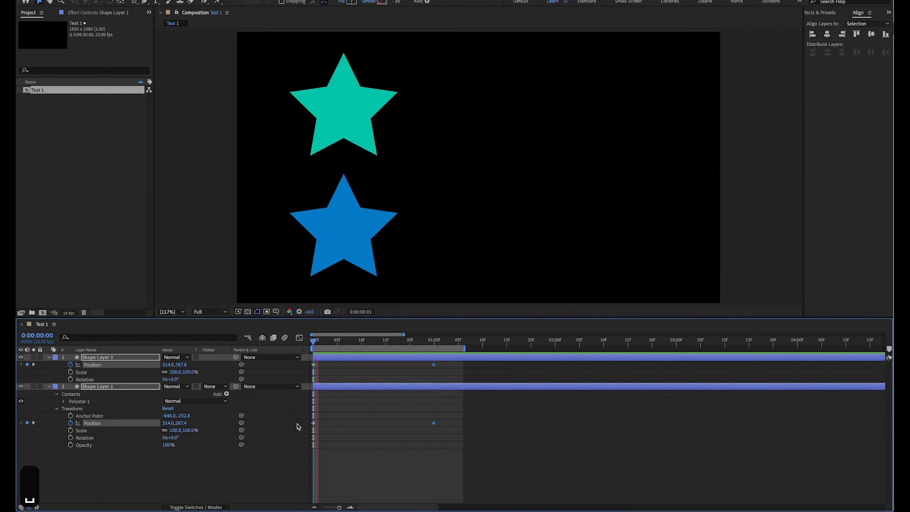
key("space")
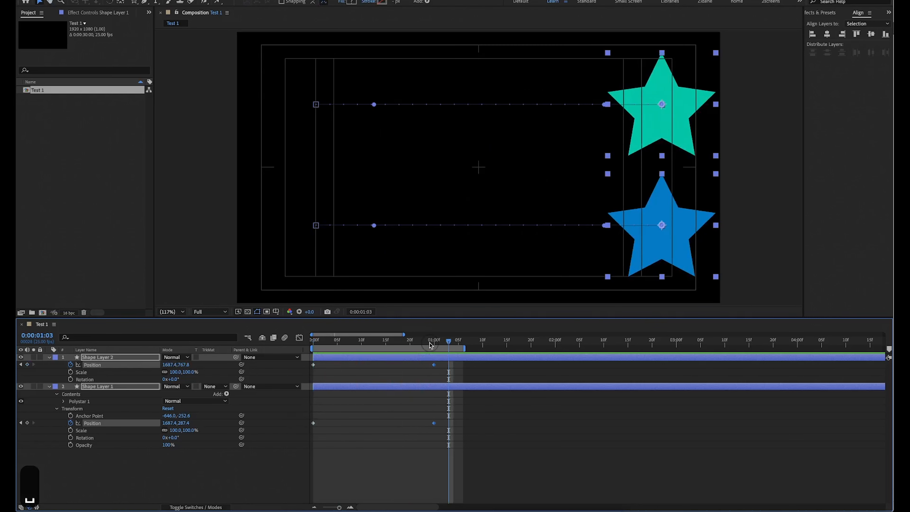
key("space")
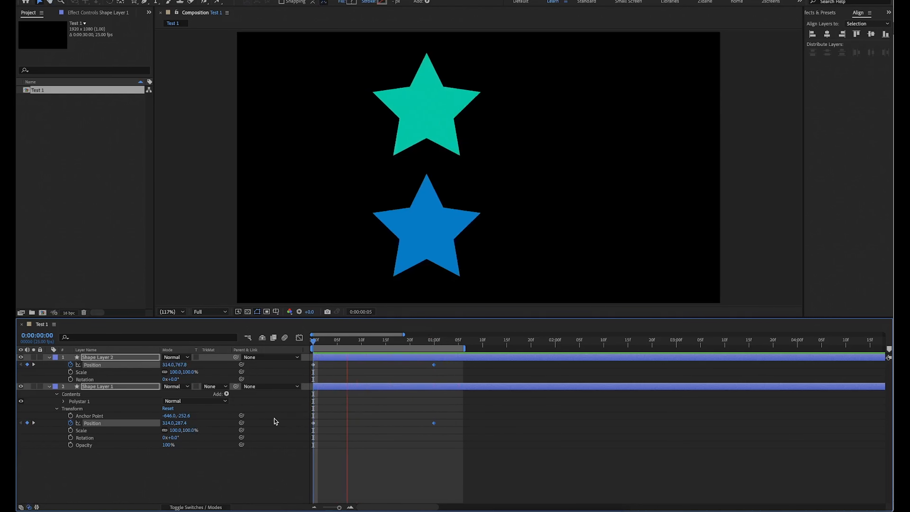
key("space")
left_click(433, 341)
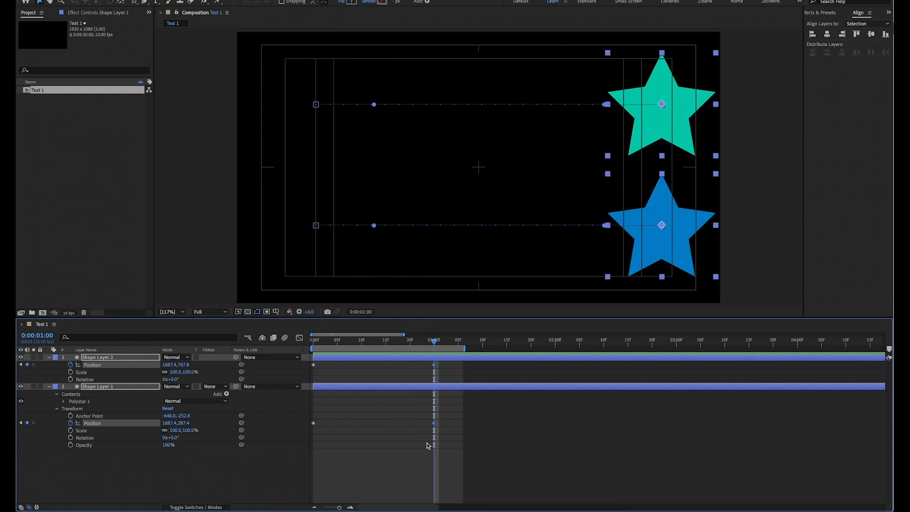
Apply Easy Ease to both Position keyframes of Shape Layer 1, undo it once and reapply it.
left_click(363, 469)
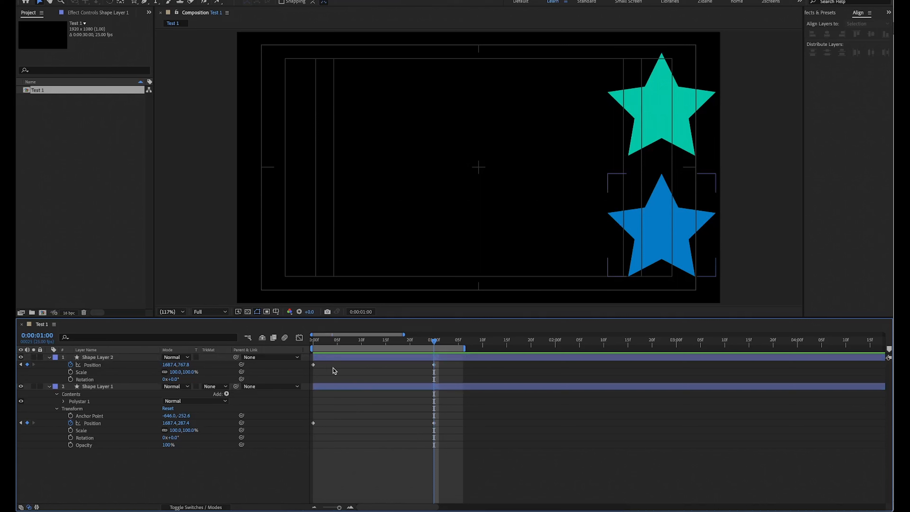
left_click_drag(322, 412, 305, 437)
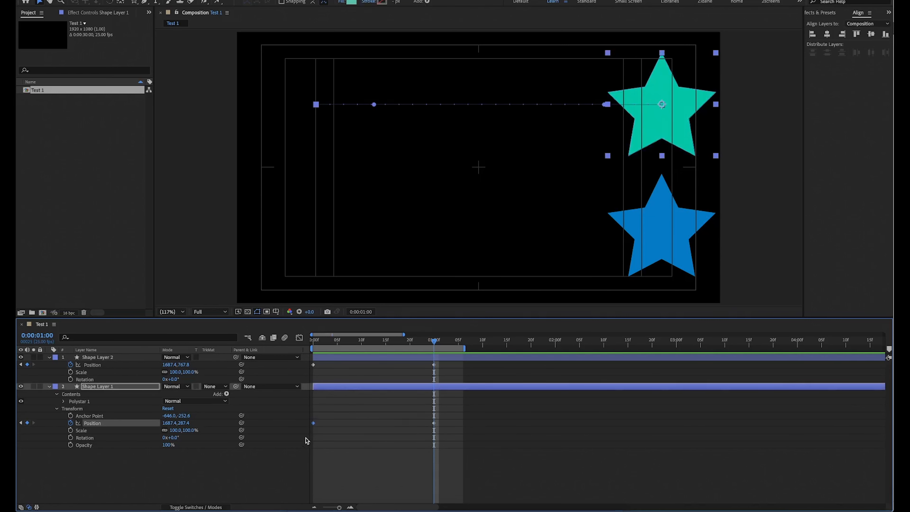
left_click_drag(446, 414, 290, 462)
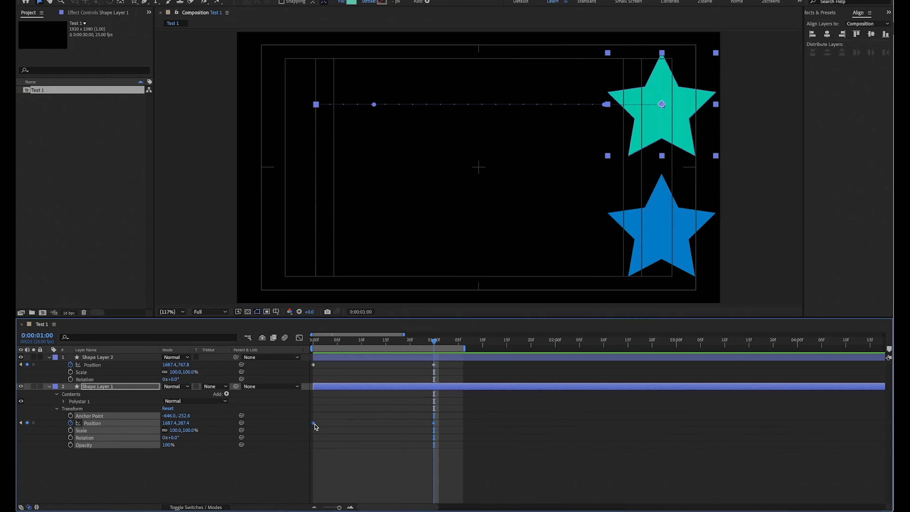
right_click(314, 424)
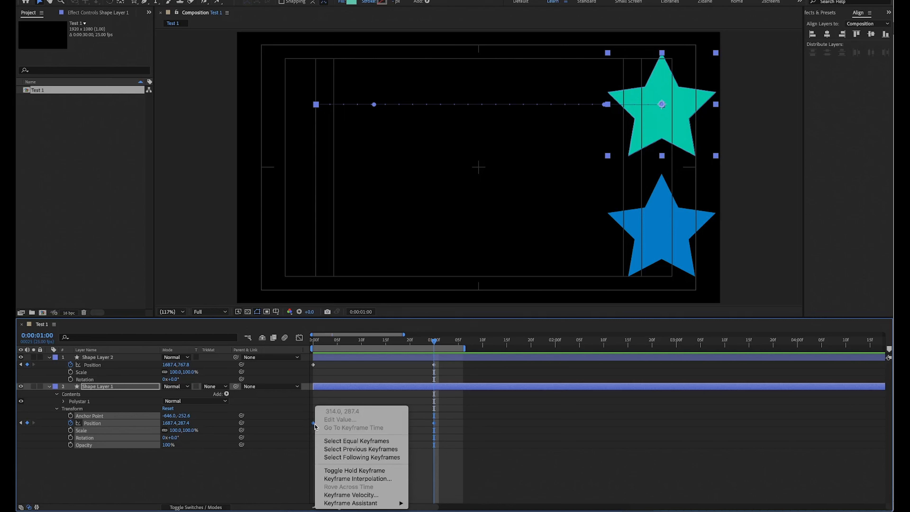
mouse_move(381, 502)
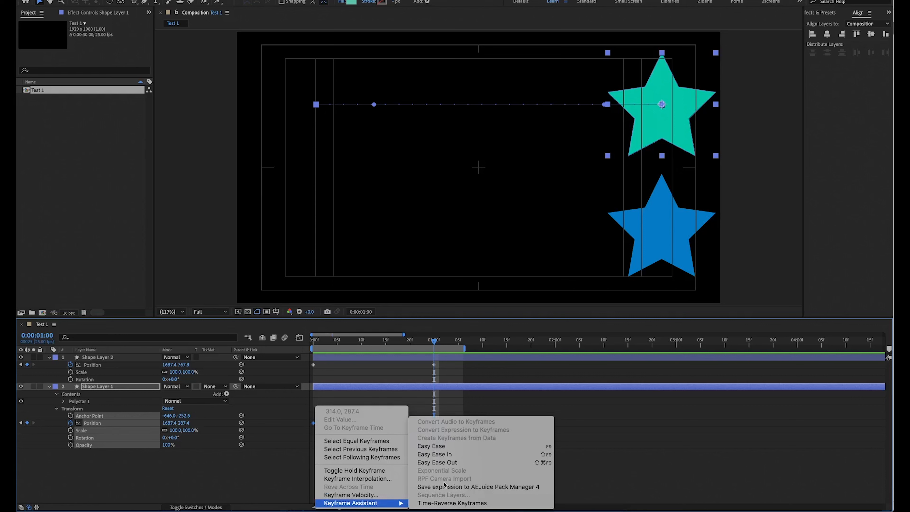
left_click(457, 447)
key("super+z")
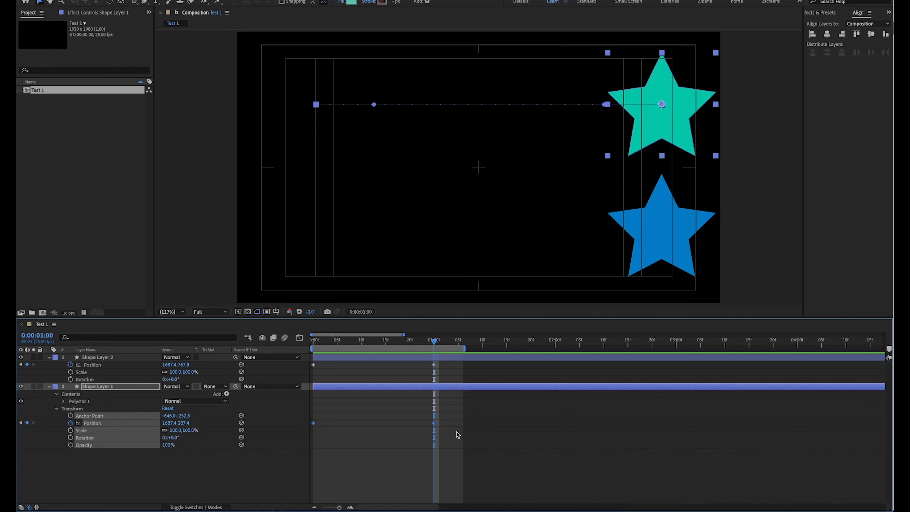
key("F9")
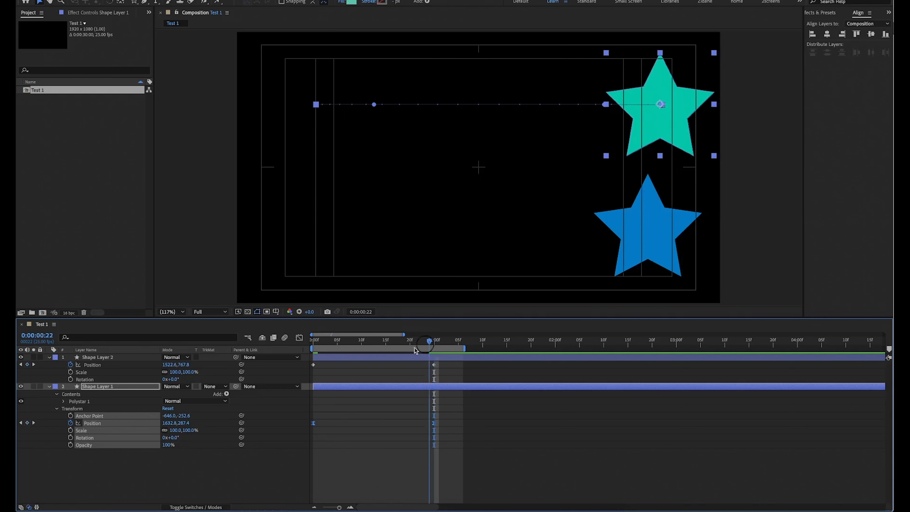
Compare the green star's motion path dots at 400% magnification without Easy Ease, and reapply Easy Ease to its Position keyframes.
key("Home")
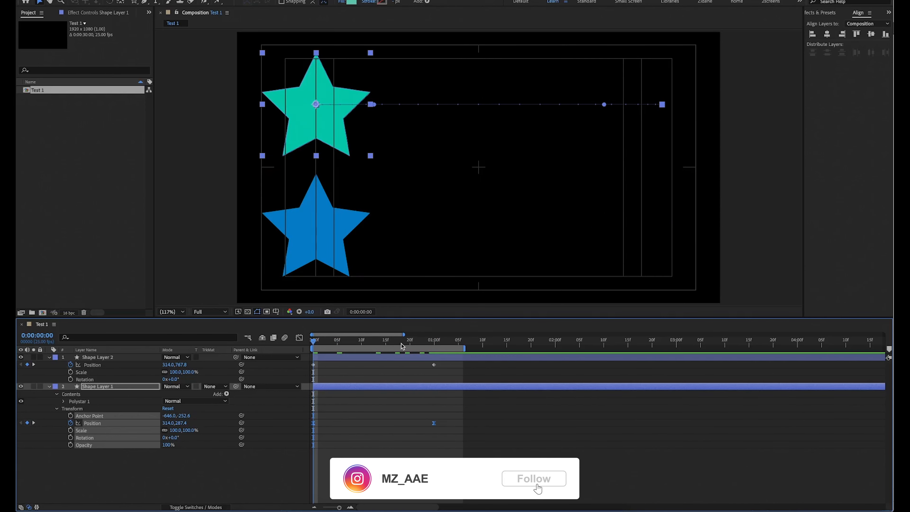
key("k")
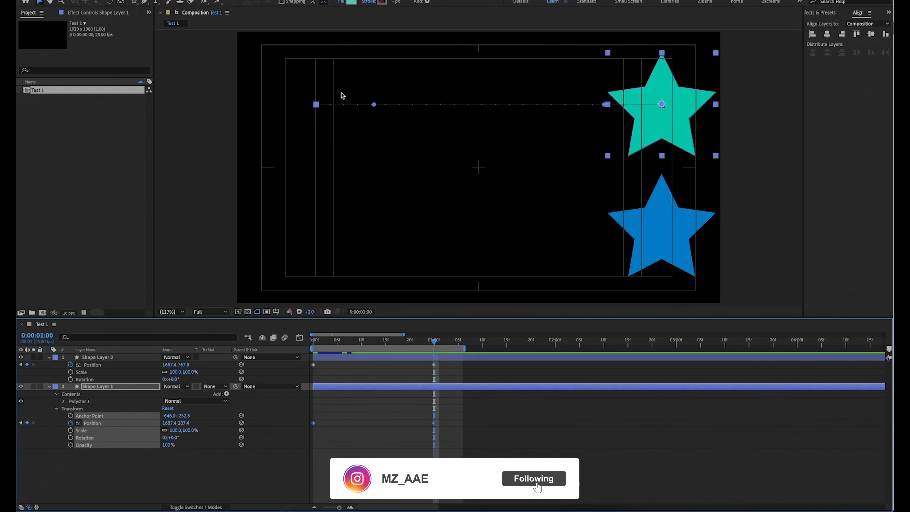
scroll(343, 97, "up", 4)
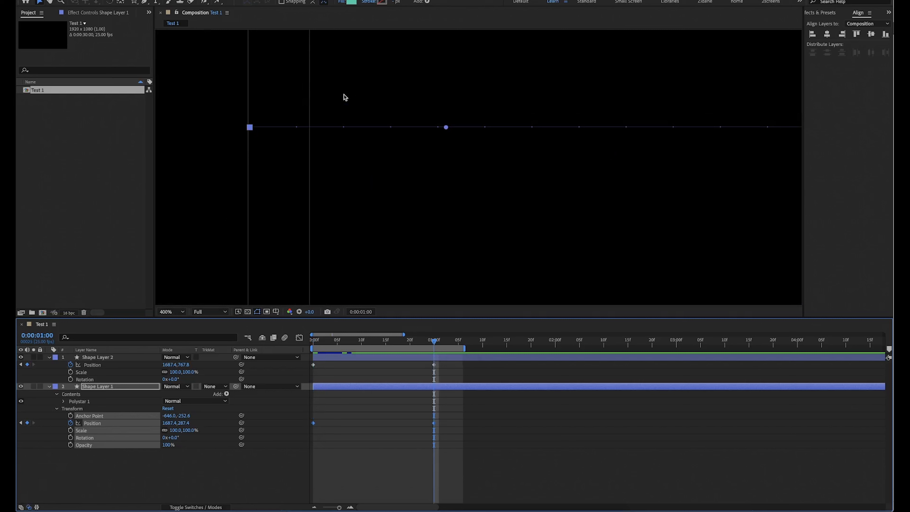
key("F9")
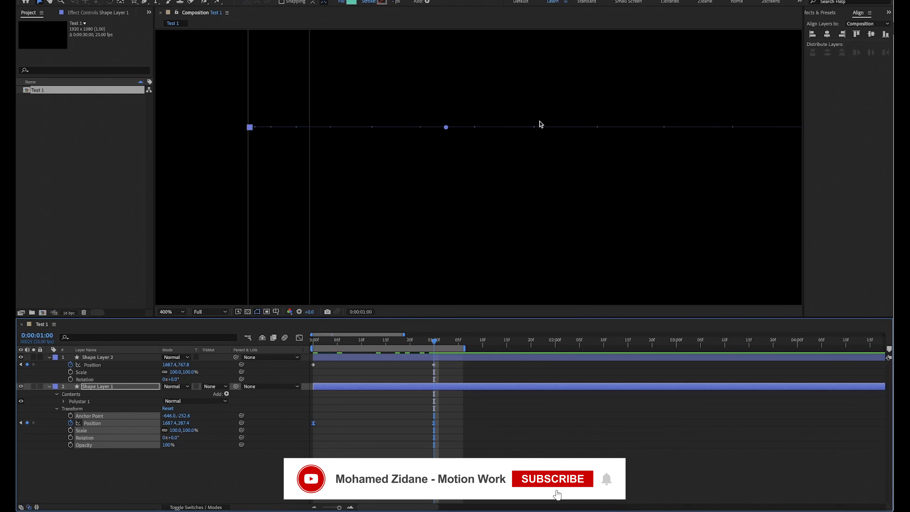
Fit the composition in the viewer and preview the eased green star against the linear blue star.
scroll(713, 131, "down", 2)
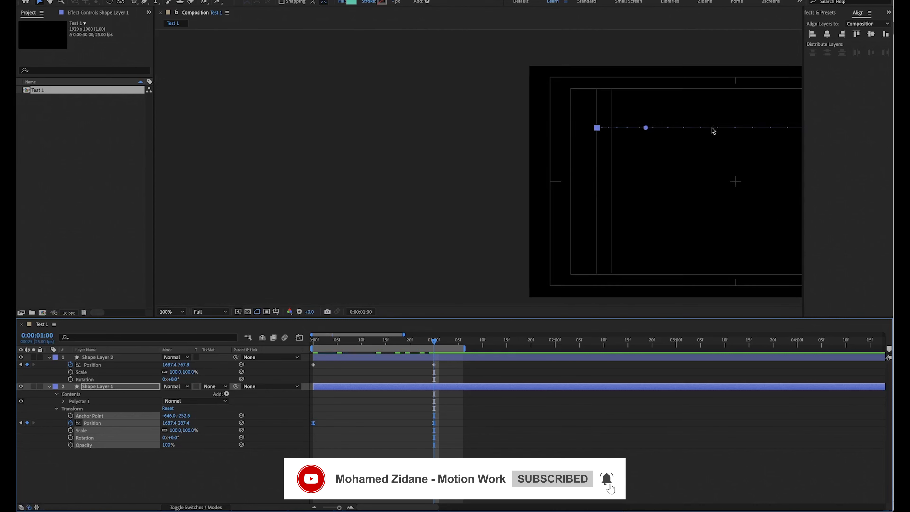
left_click(173, 310)
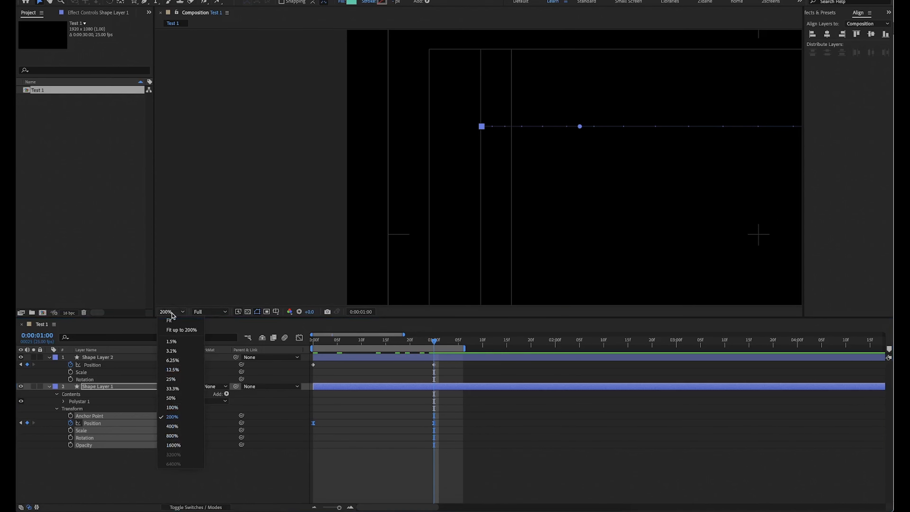
left_click(176, 325)
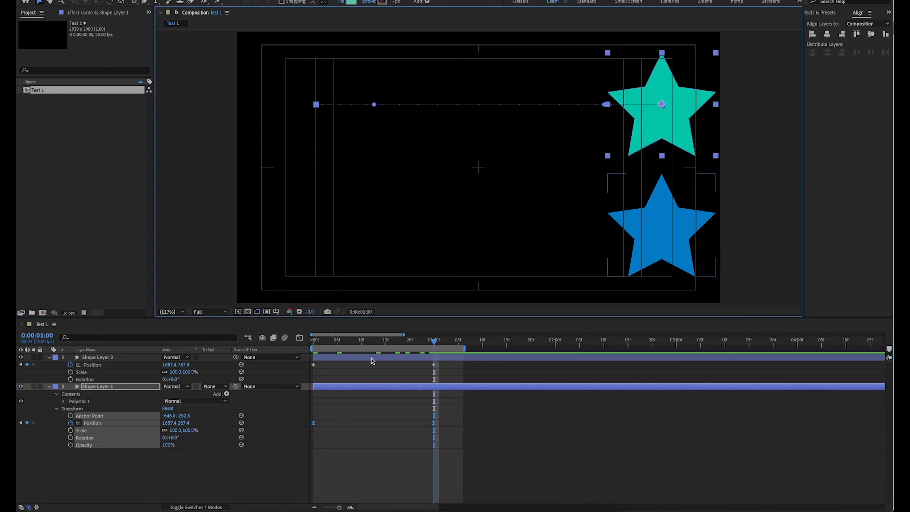
key("space")
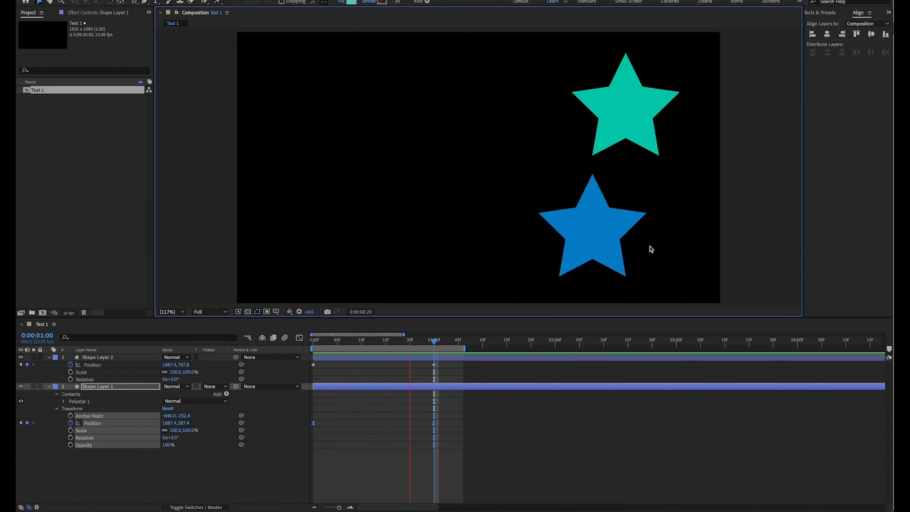
key("space")
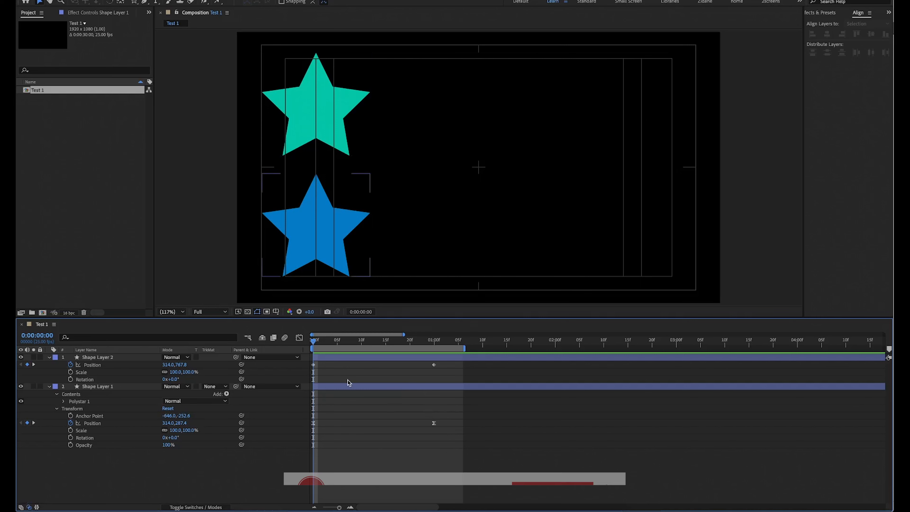
Convert Shape Layer 1's second Position keyframe to linear and apply Easy Ease to Shape Layer 2's second Position keyframe.
left_click(432, 423)
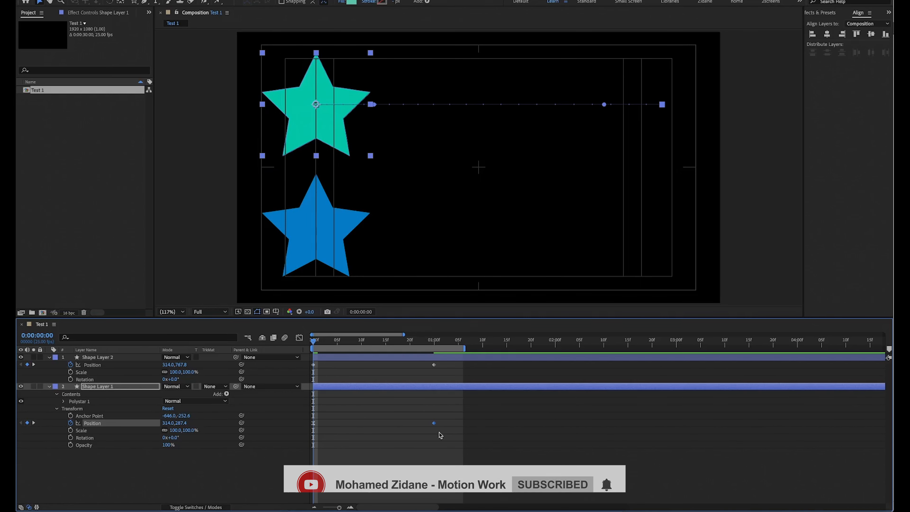
mouse_move(434, 428)
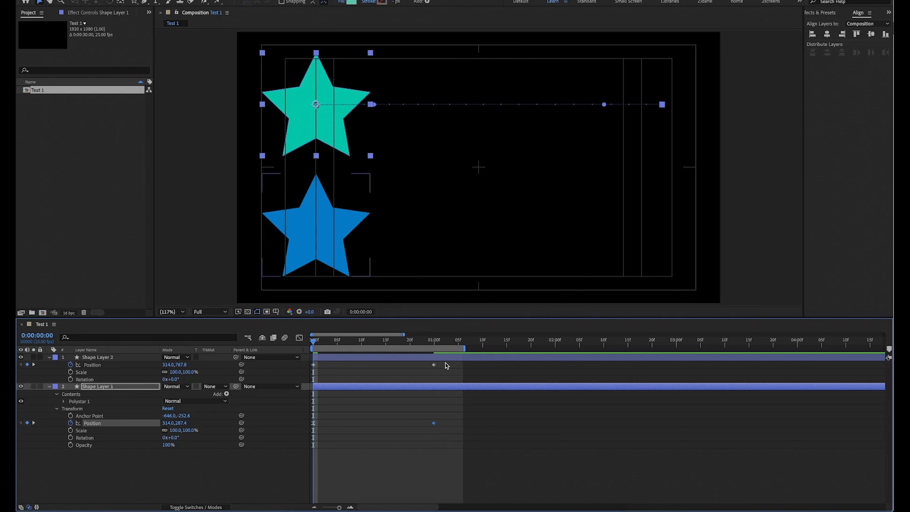
left_click_drag(444, 363, 430, 374)
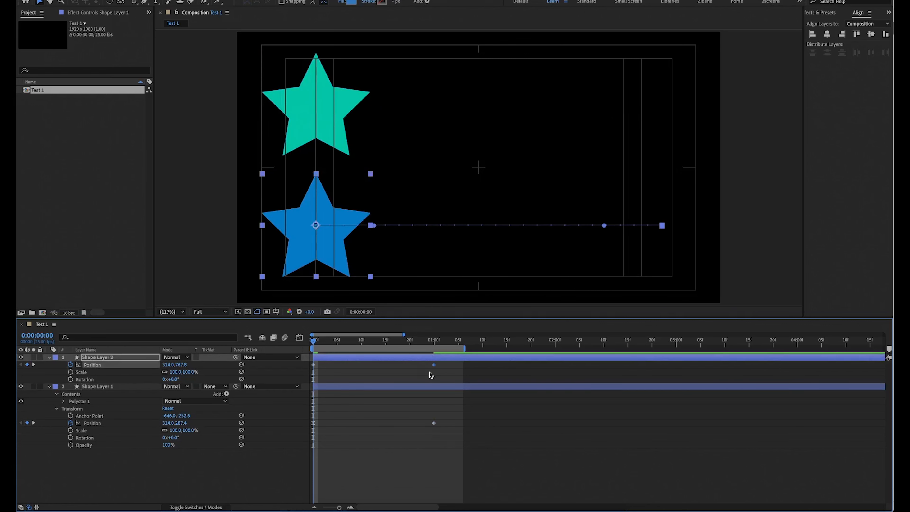
key("F9")
Preview the changed easing, move the playhead to 0:00:01:00 and examine the blue star's motion path at 200% magnification.
key("space")
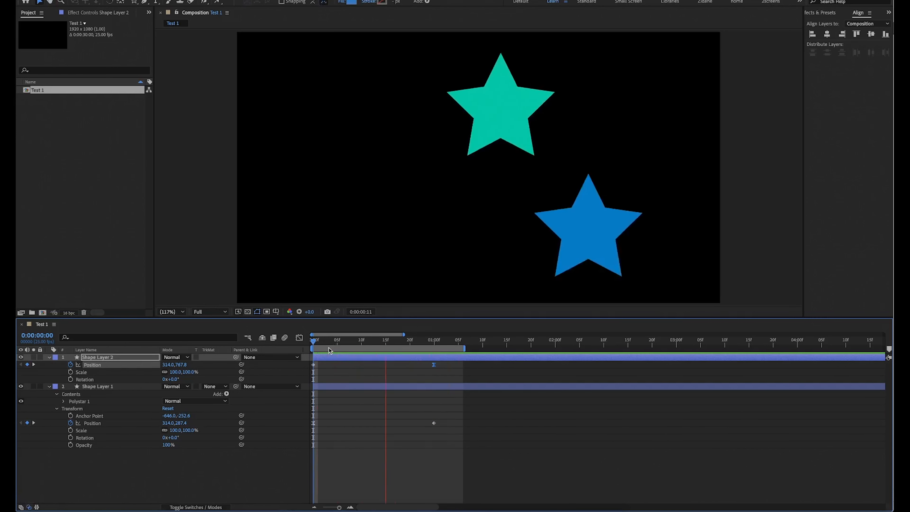
key("space")
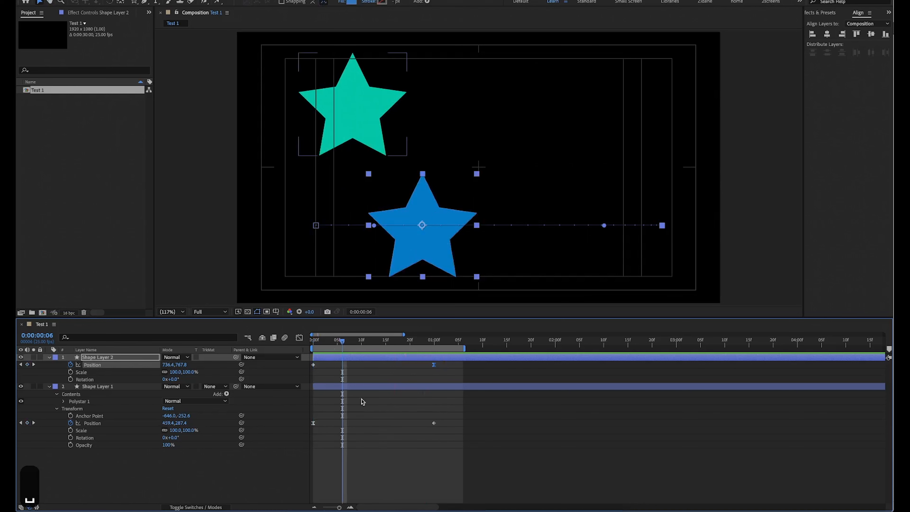
left_click_drag(342, 340, 434, 341)
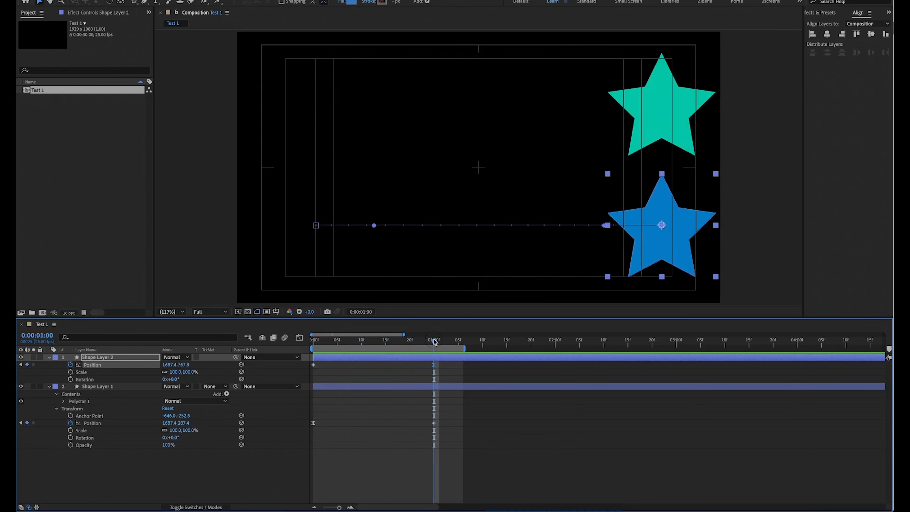
scroll(337, 232, "up", 2)
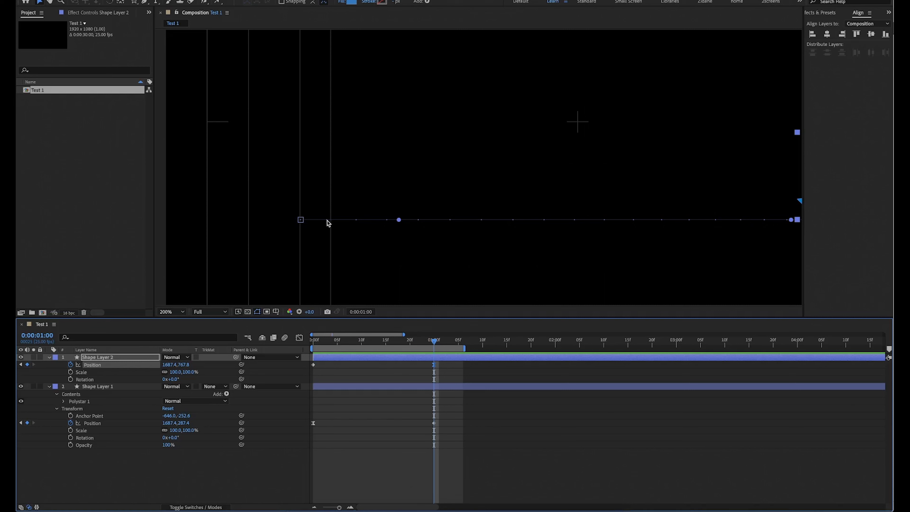
Change the label colour of Shape Layer 2 to Yellow so its motion path stands out.
left_click(55, 355)
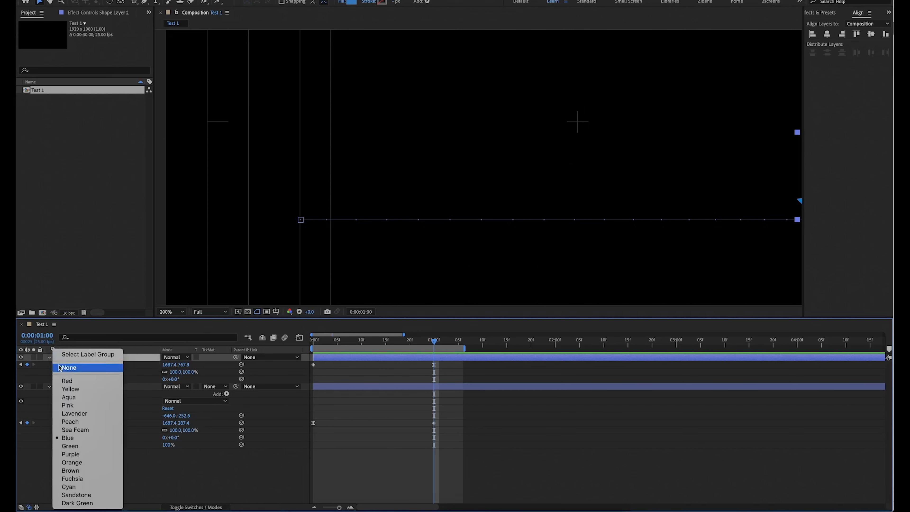
left_click(70, 389)
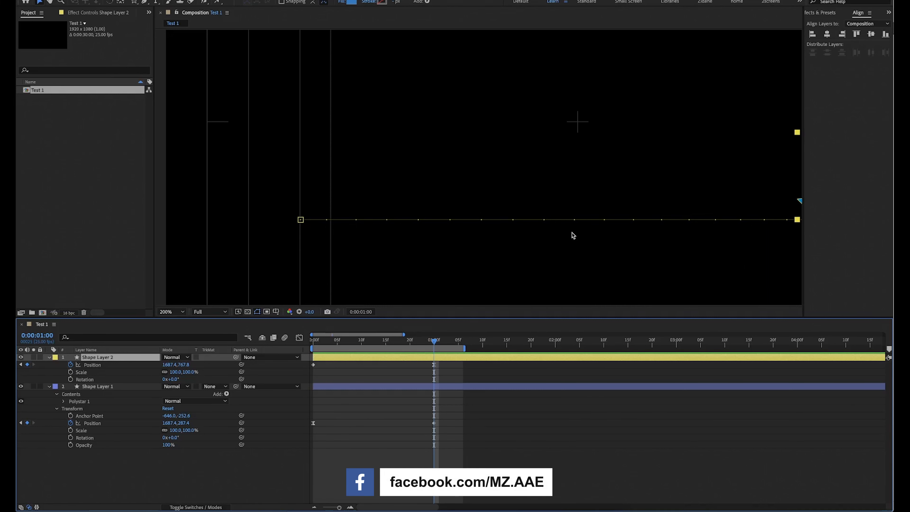
key("space")
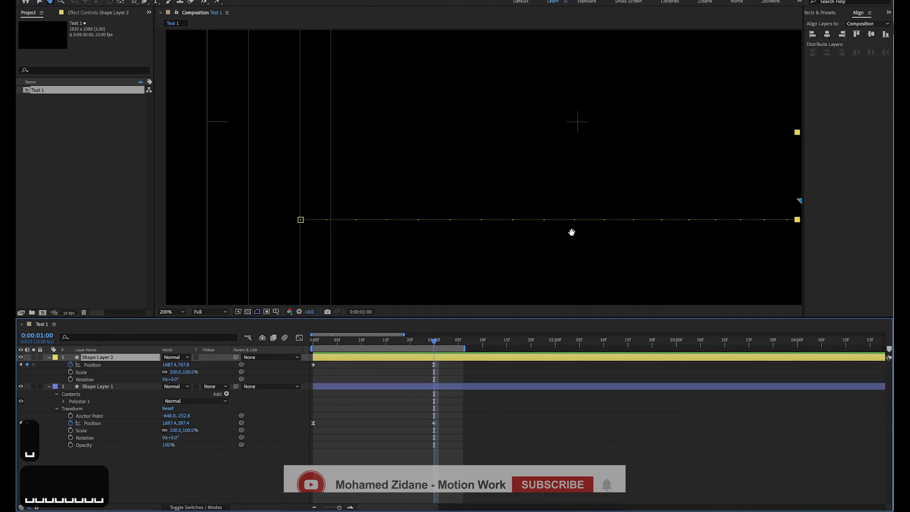
Examine the end of the blue star's motion path, and preview both stars with the whole composition in view.
left_click_drag(568, 234, 304, 236)
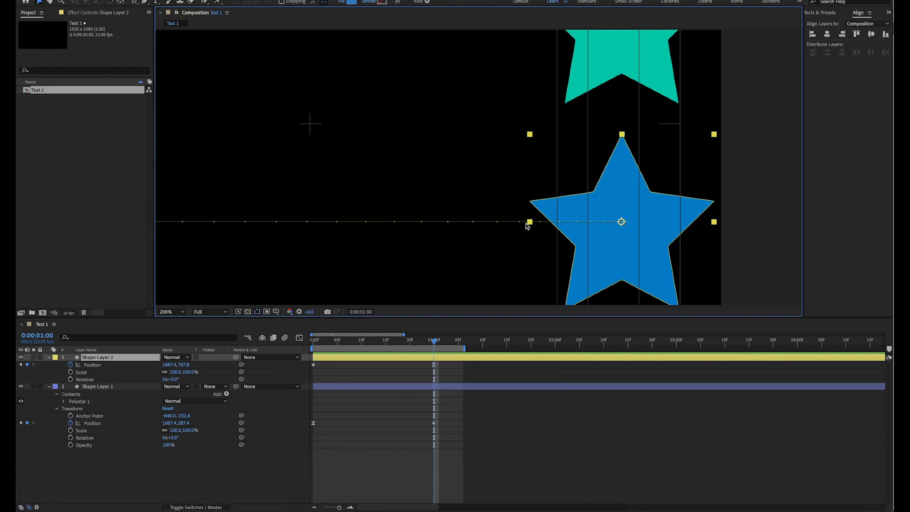
key("shift+slash")
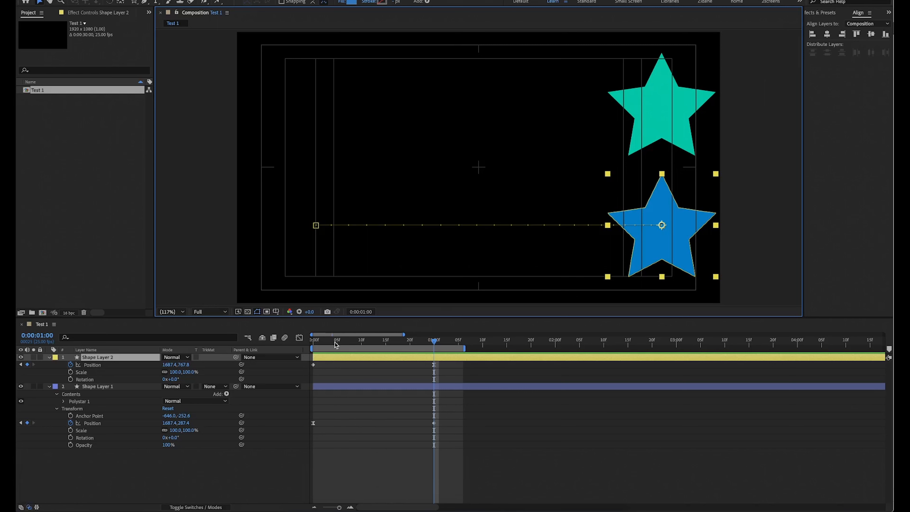
key("space")
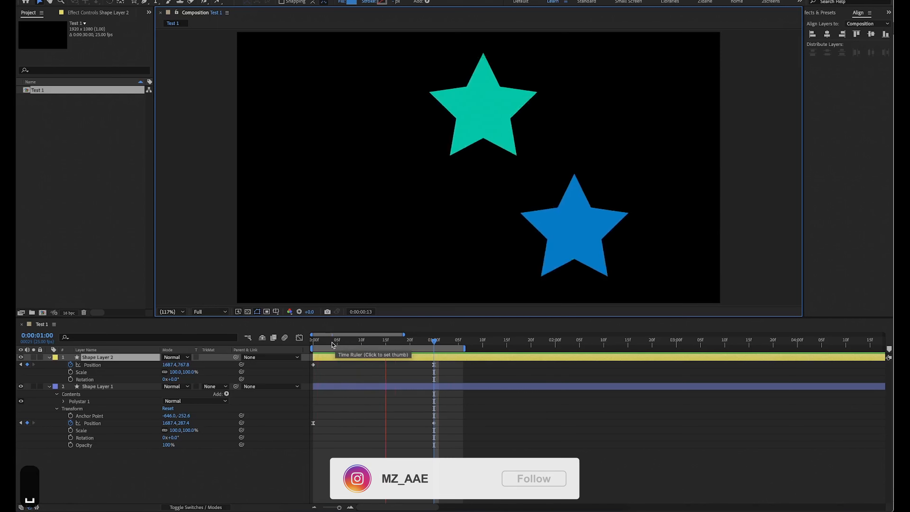
key("space")
Examine the point spacing near the start of the blue star's motion path at frame 0:00:00:04.
scroll(331, 229, "up", 4)
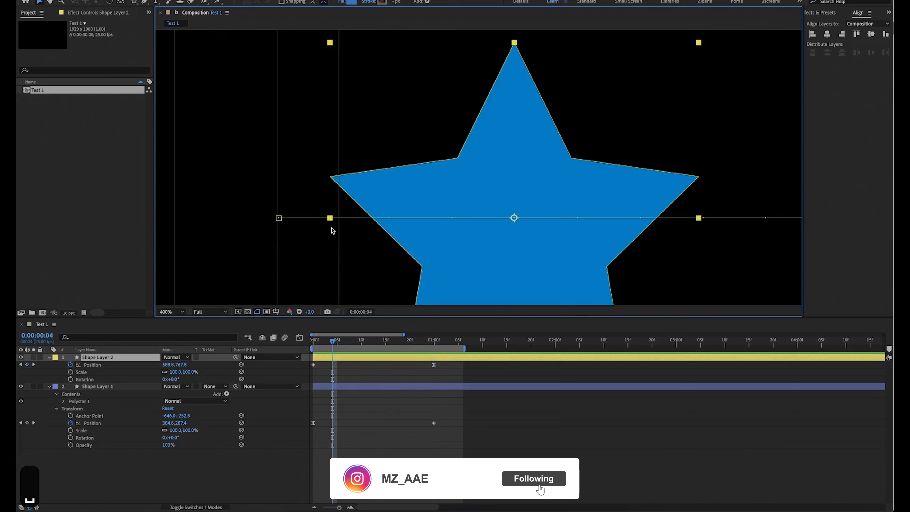
scroll(332, 230, "up", 4)
scroll(332, 230, "down", 6)
scroll(332, 230, "up", 6)
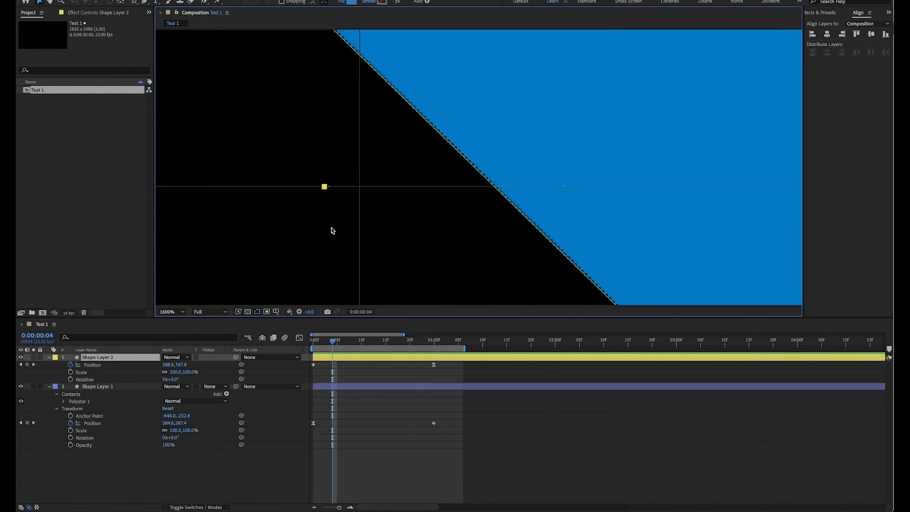
scroll(333, 230, "down", 6)
scroll(332, 230, "up", 6)
scroll(333, 230, "down", 1)
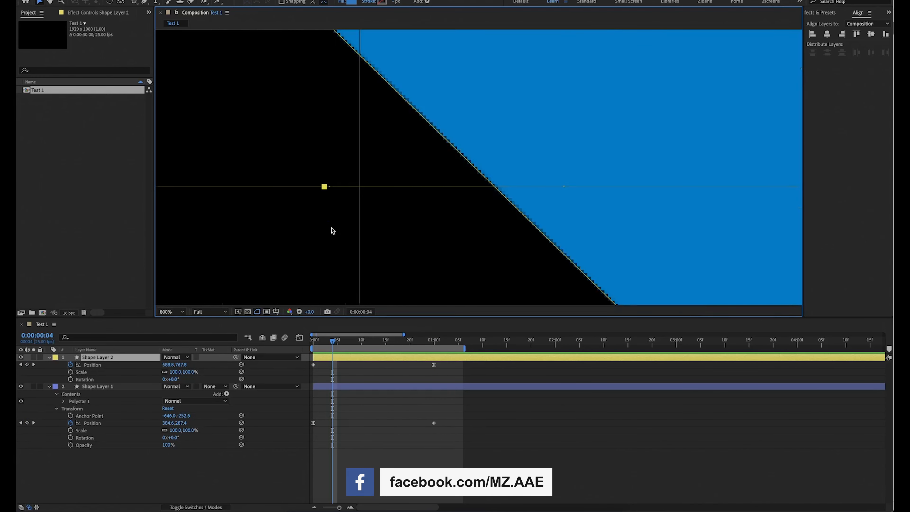
scroll(331, 230, "down", 2)
scroll(331, 230, "up", 1)
scroll(331, 230, "down", 1)
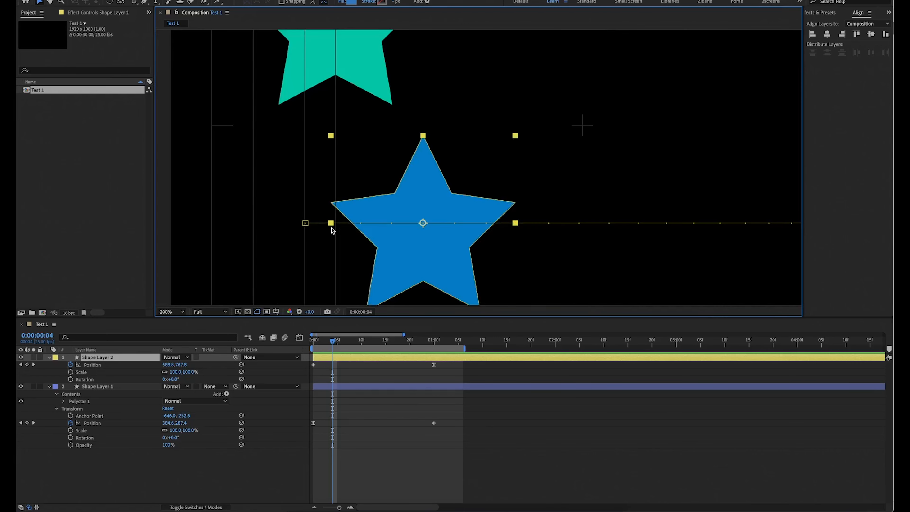
scroll(332, 230, "up", 2)
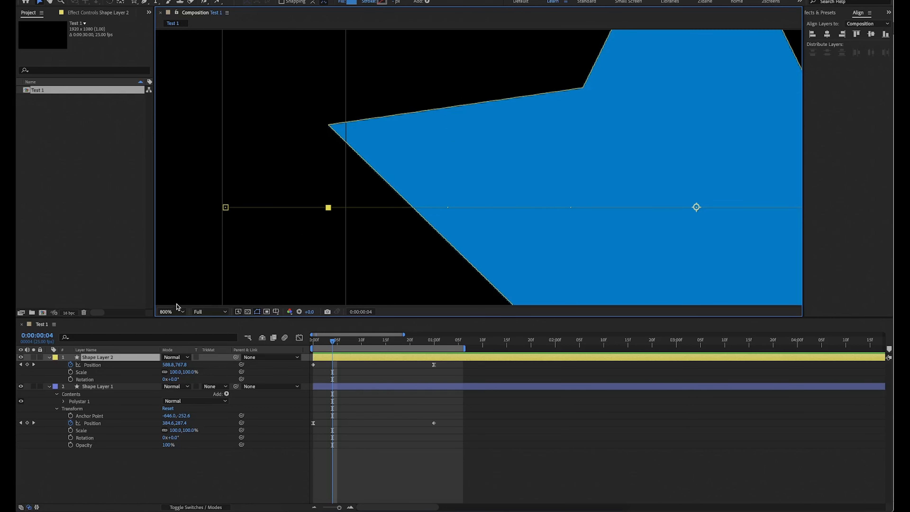
left_click(172, 311)
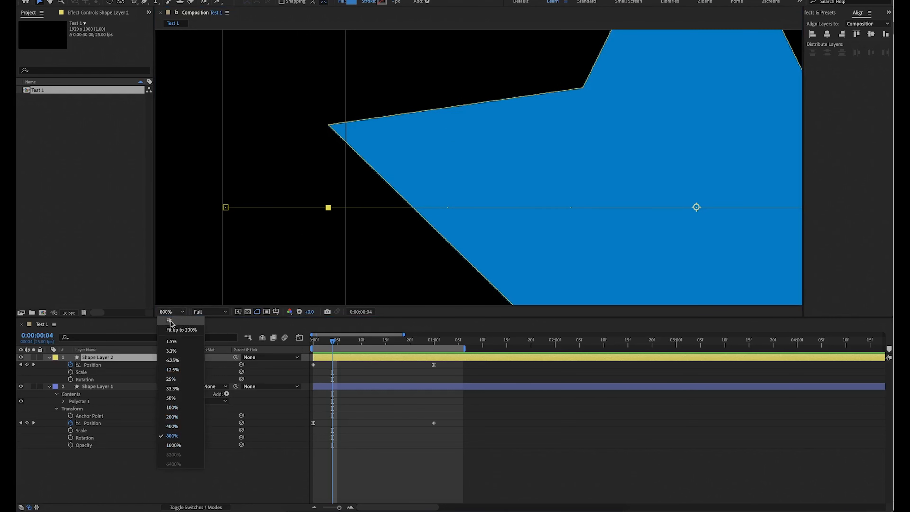
left_click(171, 321)
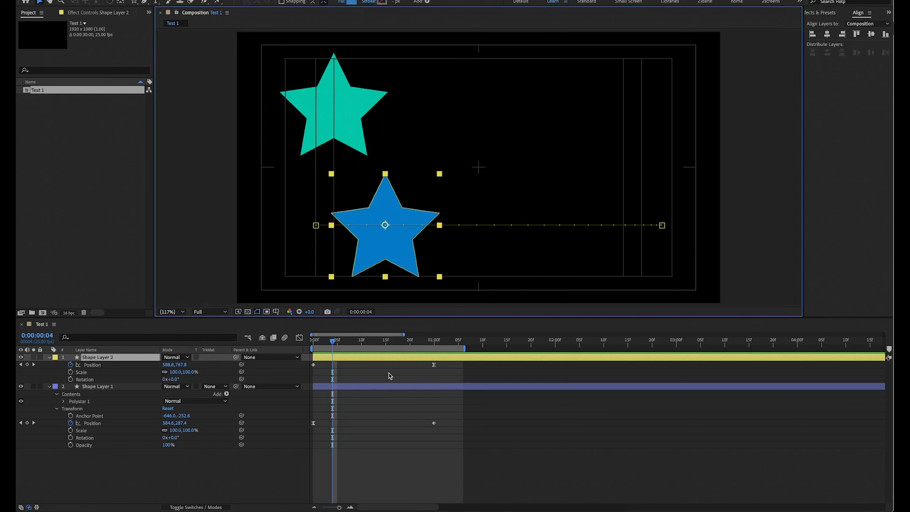
Preview the green and blue stars' movement from the first frame.
left_click_drag(316, 343, 312, 343)
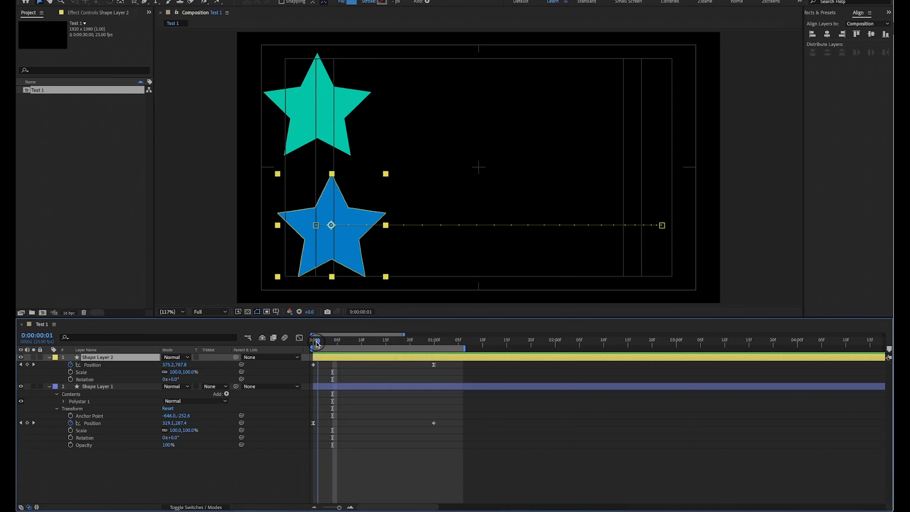
key("space")
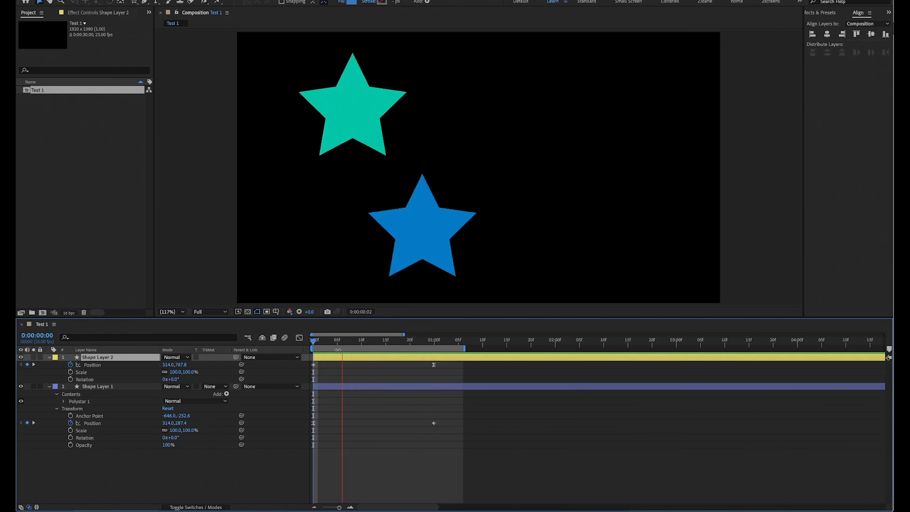
key("space")
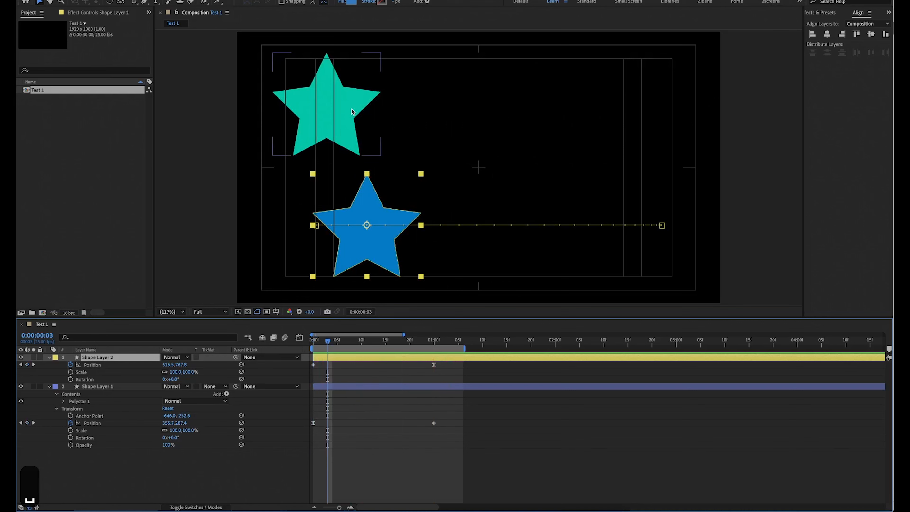
Change the label colour of the green star's Shape Layer 1 to Red so its motion path stands out.
left_click(351, 112)
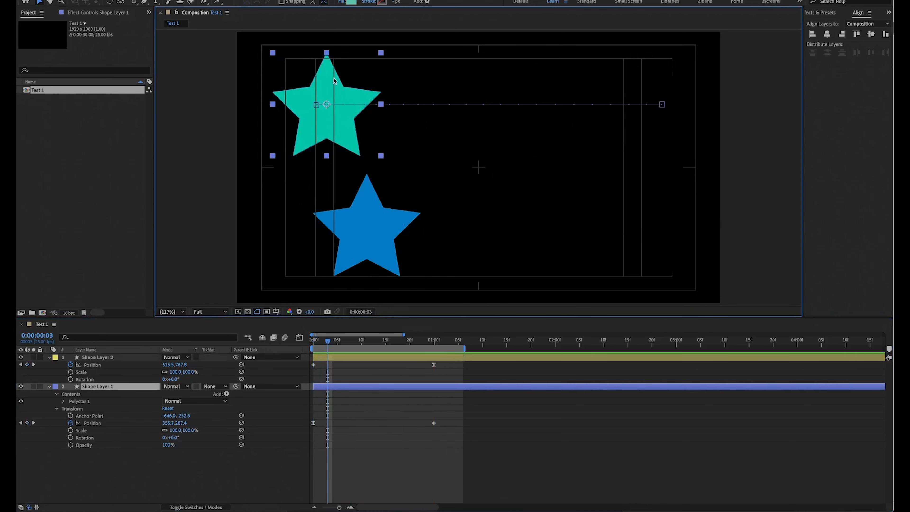
scroll(328, 105, "up", 2)
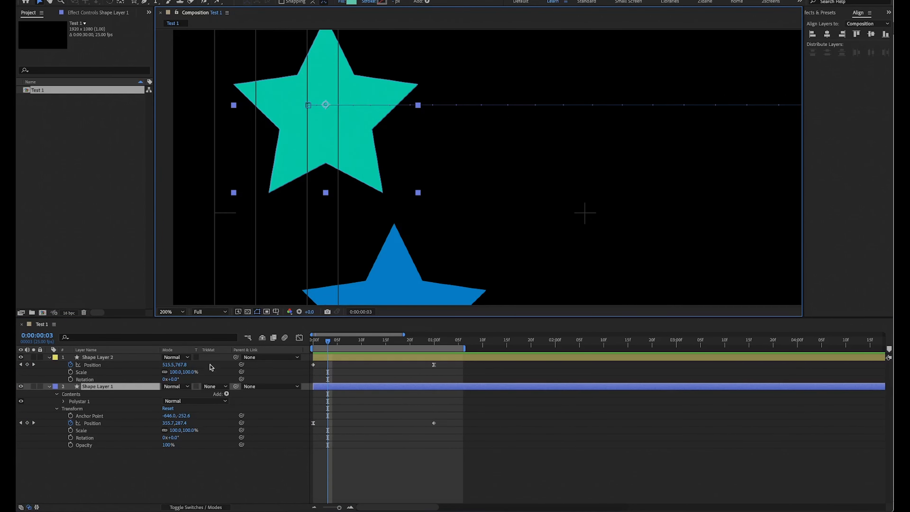
left_click(55, 388)
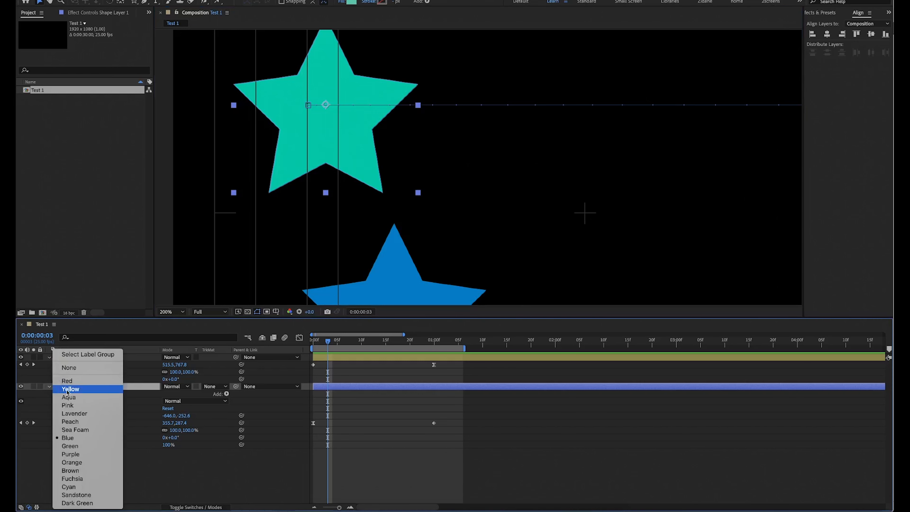
left_click(70, 381)
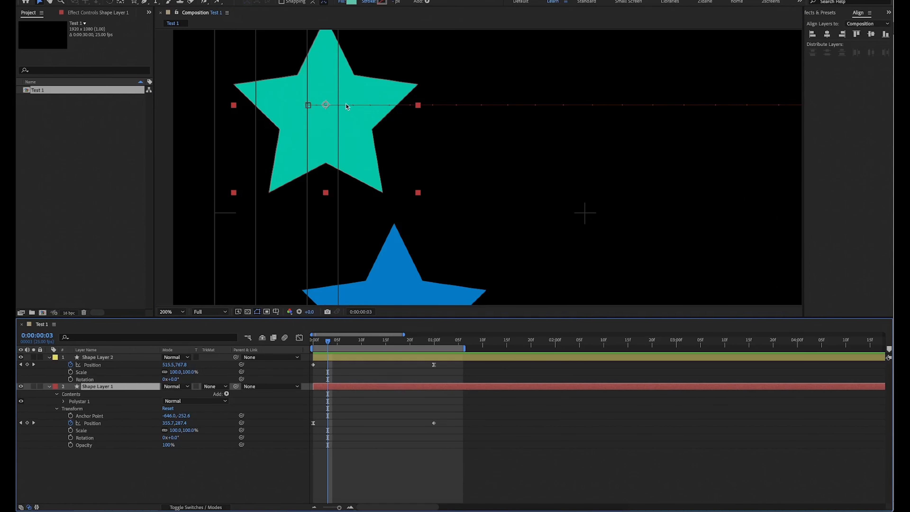
Examine the green star's motion path up to its end keyframe, and preview both stars with the composition fitted in the viewer.
scroll(462, 172, "down", 8)
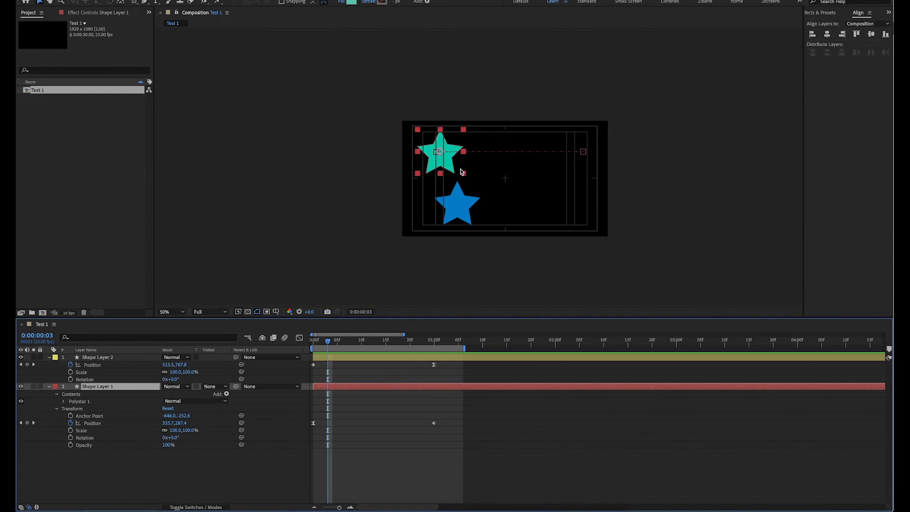
scroll(461, 172, "up", 4)
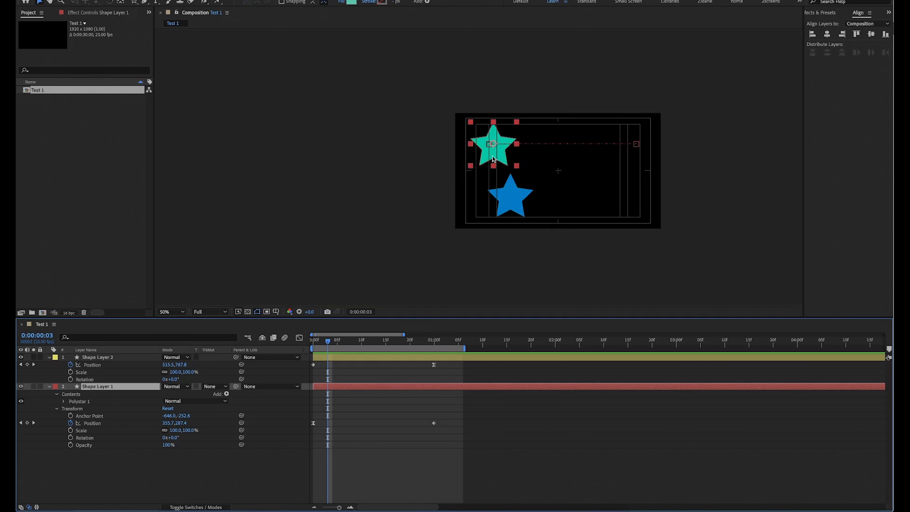
scroll(622, 135, "up", 4)
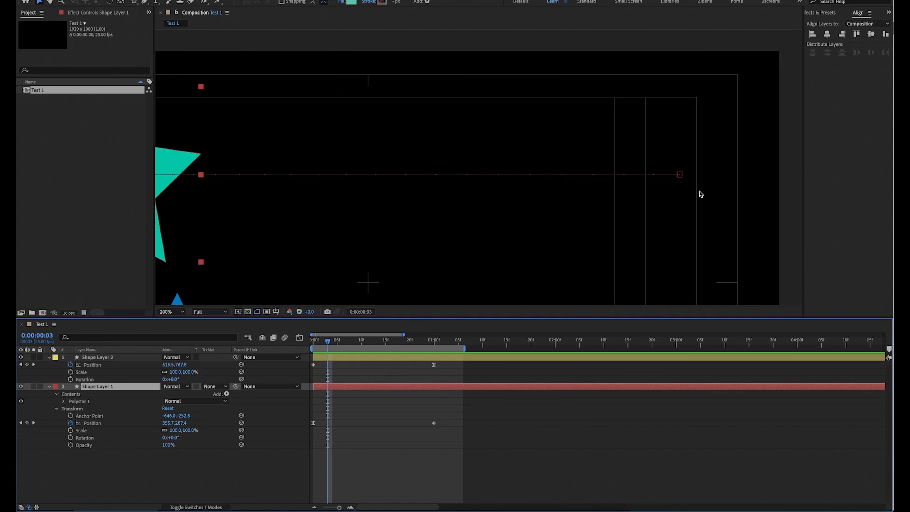
right_click(392, 371)
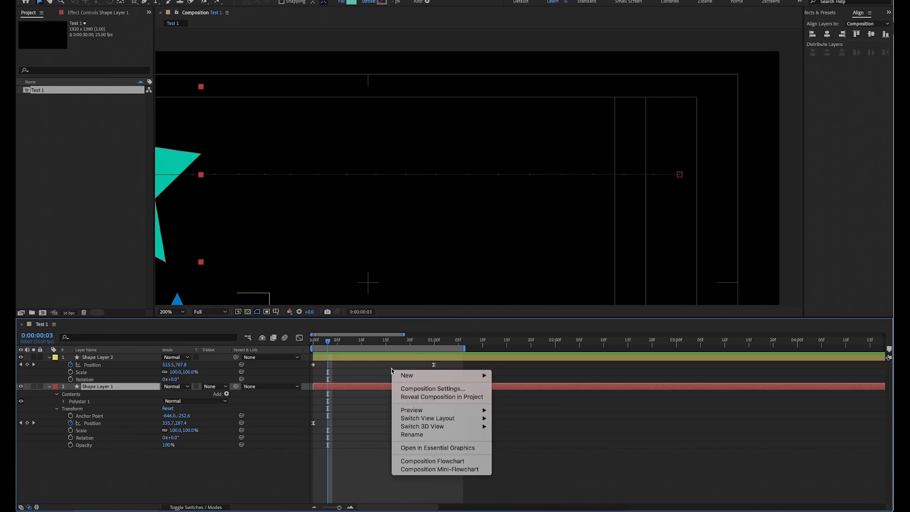
left_click(268, 435)
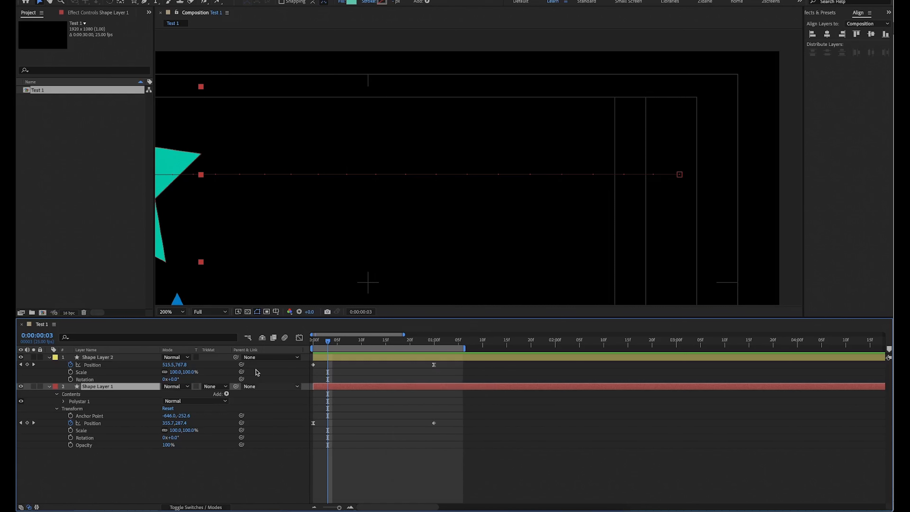
left_click(160, 312)
left_click(179, 321)
key("space")
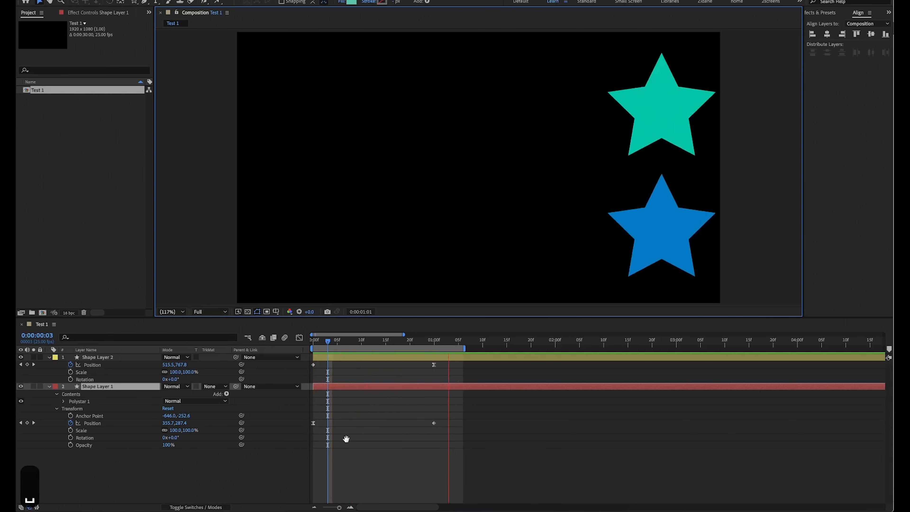
At 0:00:00:00, remove Shape Layer 2's Position keyframes and move its anchor point vertically to just above the blue star's tip.
left_click(311, 343)
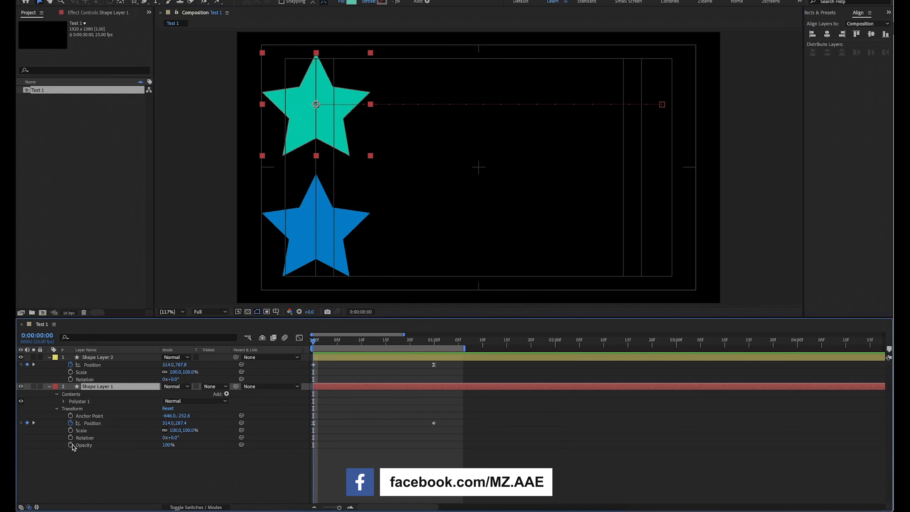
left_click(83, 487)
left_click(70, 365)
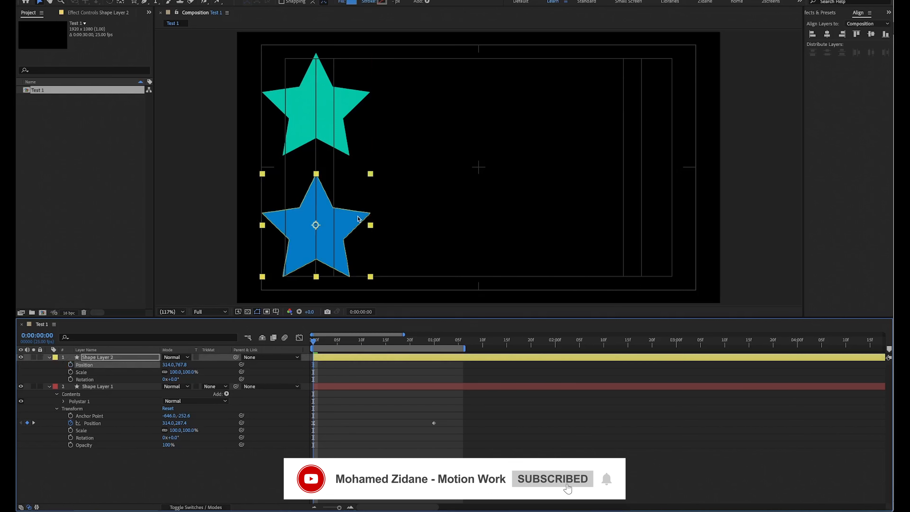
key("y")
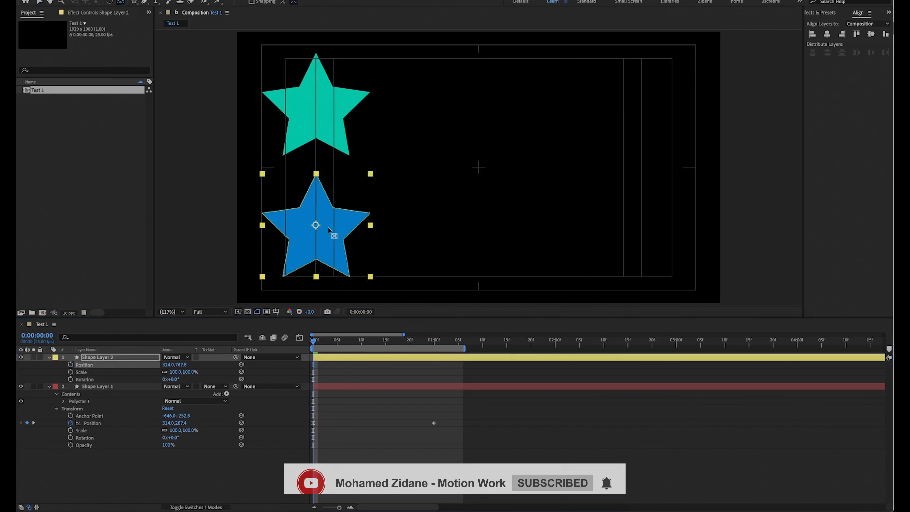
left_click_drag(315, 225, 317, 171)
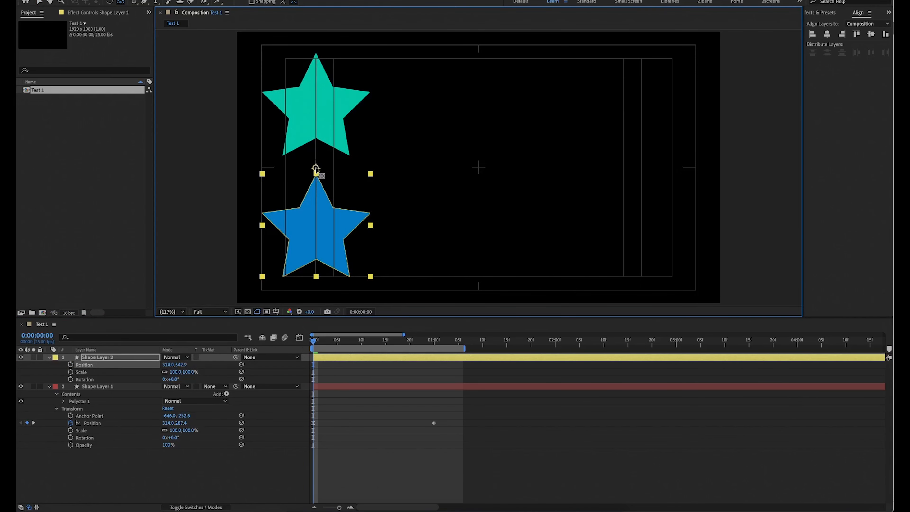
Keyframe Shape Layer 2's Position at 0:00:00:00 and 0:00:01:00, ending at 1685.3, 542.9 below the green star, with Easy Ease on the second keyframe.
left_click(71, 364)
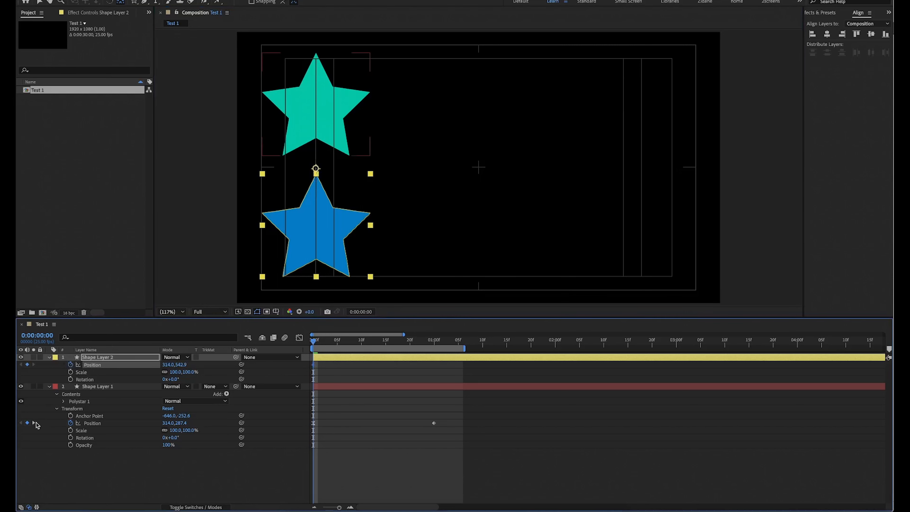
left_click(34, 423)
key("v")
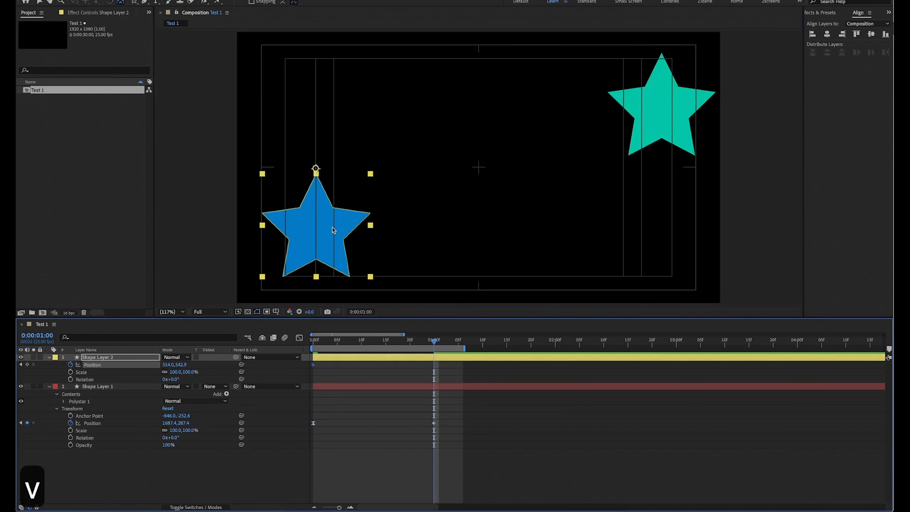
left_click_drag(331, 229, 674, 203)
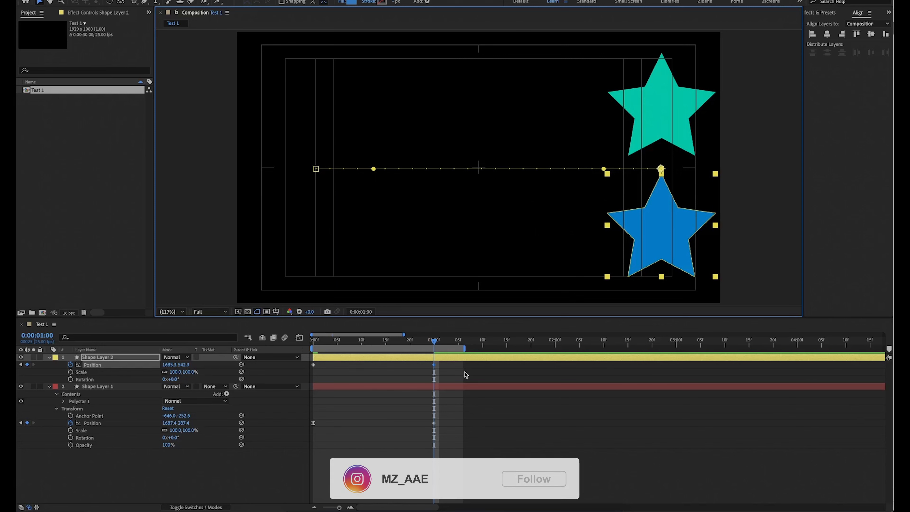
key("F9")
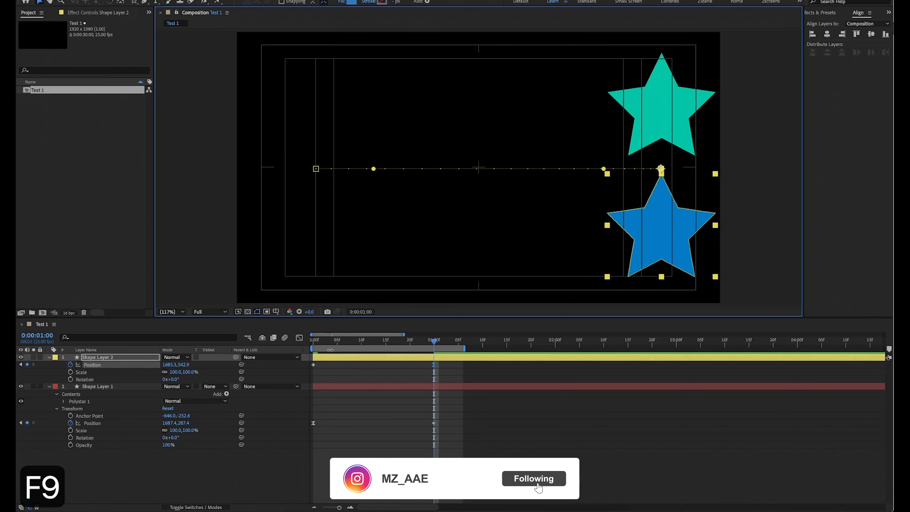
Preview the rebuilt blue star animation against the green star from the first frame.
key("Home")
key("space")
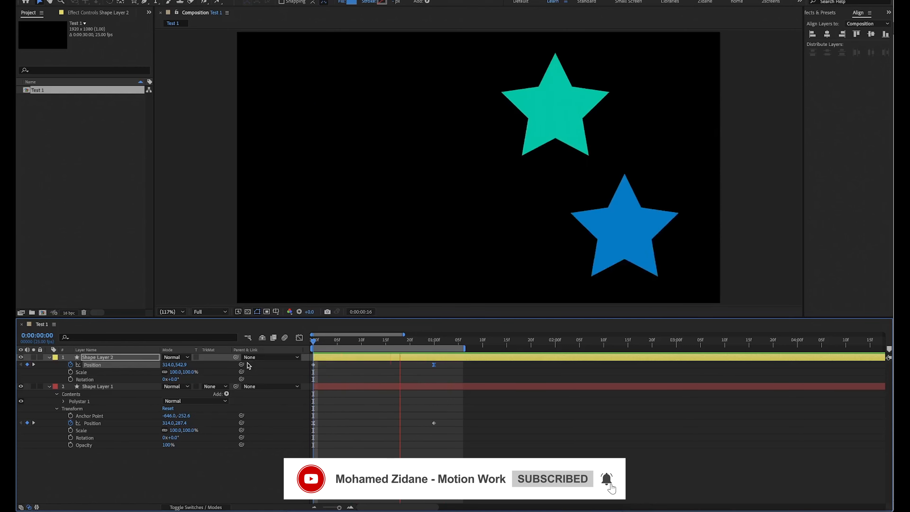
key("space")
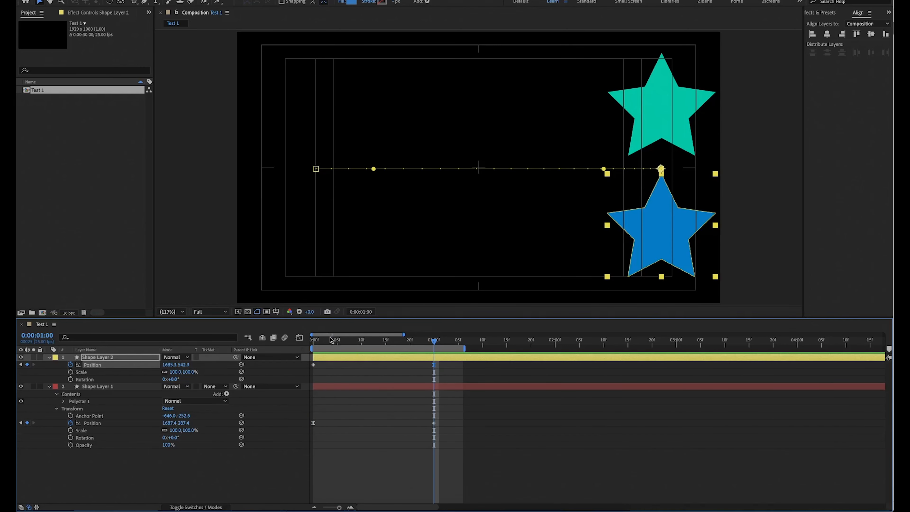
Add Rotation keyframes to Shape Layer 1 and Shape Layer 2 at 0:00:00:00.
left_click_drag(330, 338, 314, 339)
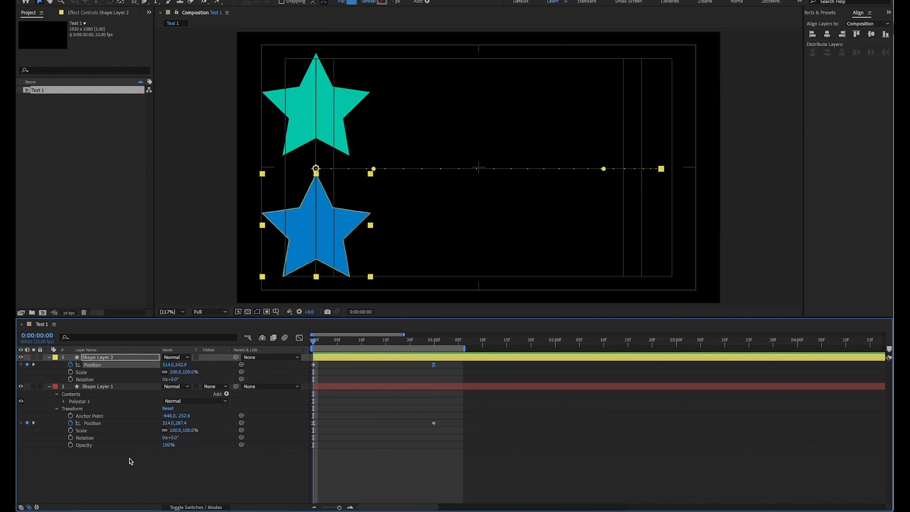
left_click(124, 387, "shift")
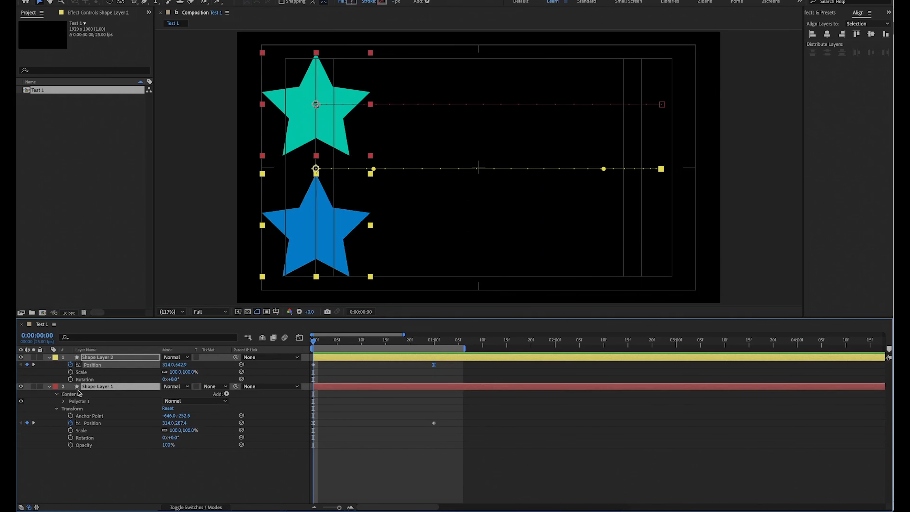
key("alt+shift+r")
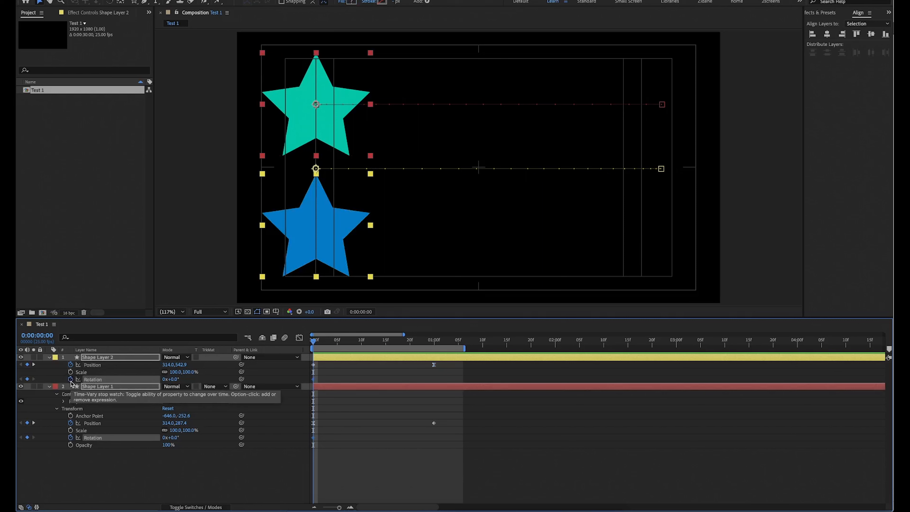
Keyframe Shape Layer 1's Rotation at 0:00:01:00 with a value of 3x+0.0°.
left_click(434, 343)
left_click(244, 492)
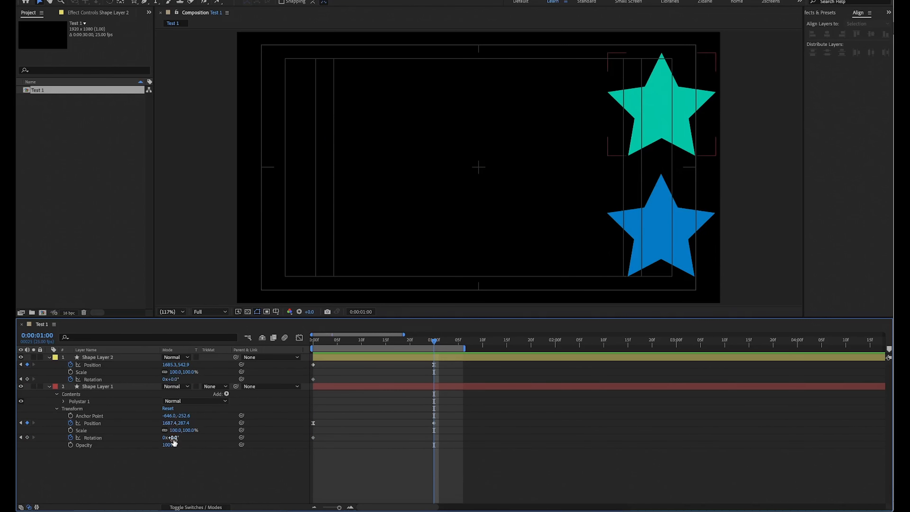
left_click_drag(172, 438, 329, 438)
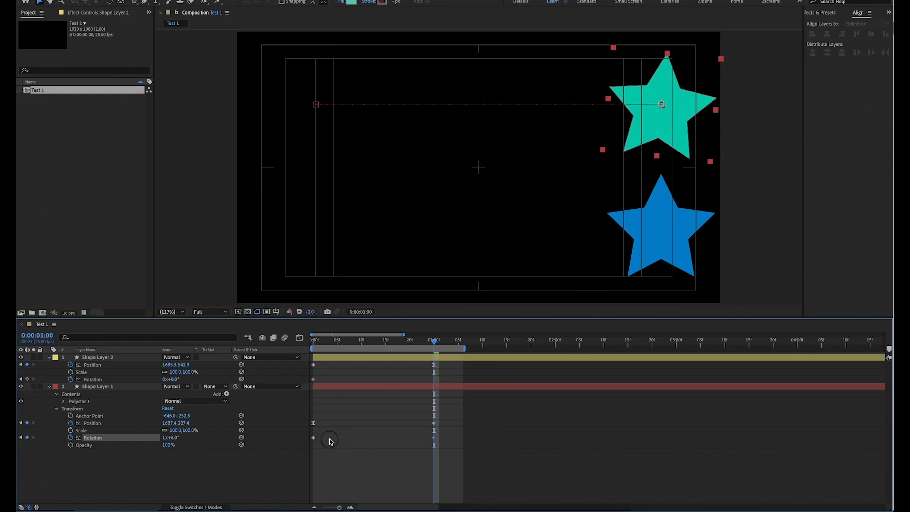
left_click(164, 439)
type("3")
left_click(171, 461)
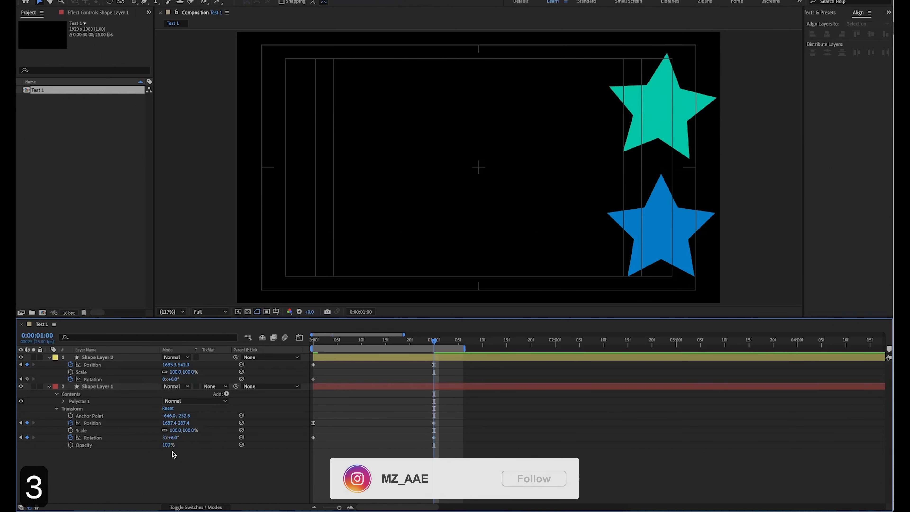
left_click(175, 437)
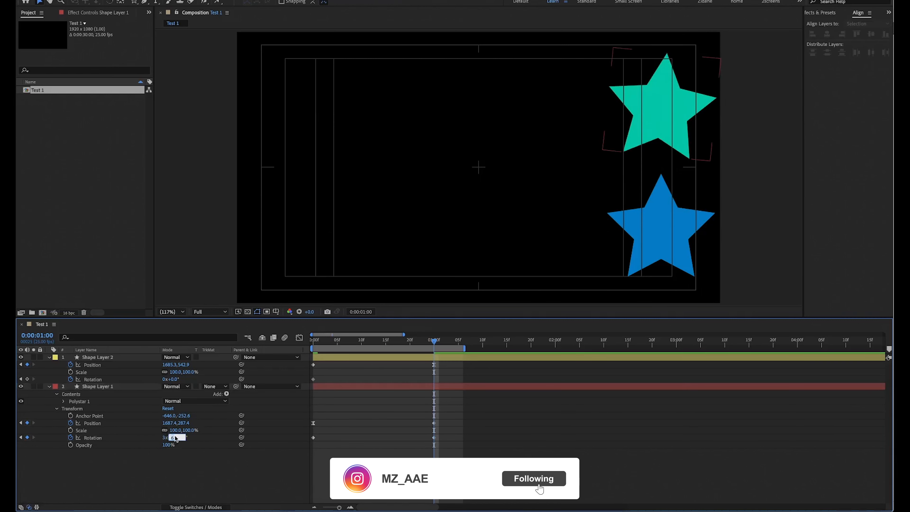
type("0")
key("Return")
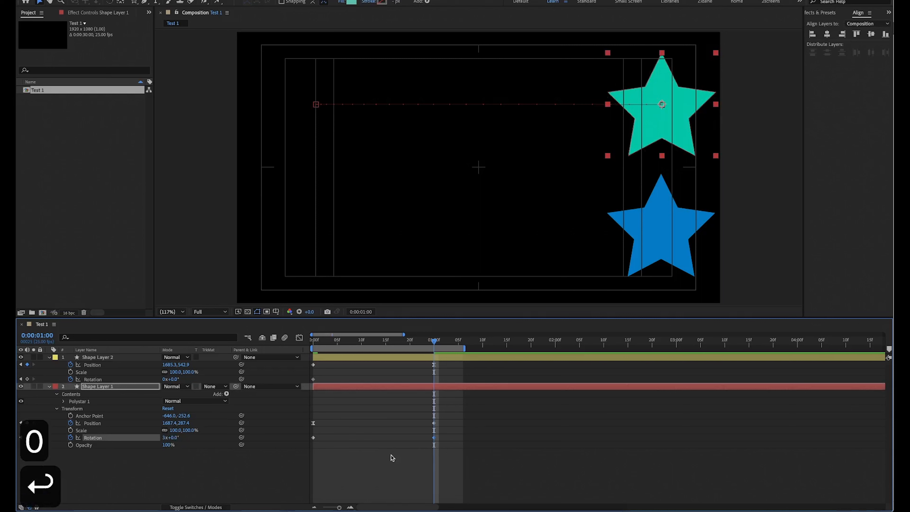
Set the Rotation of Shape Layer 1 and Shape Layer 2 at 0:00:01:00 to one full revolution, 1x+0.0°.
left_click(163, 438)
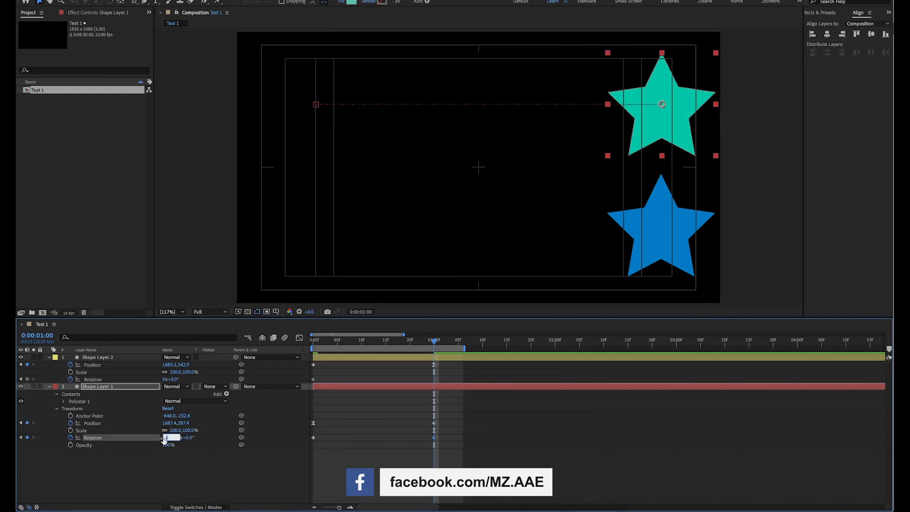
type("1")
key("Return")
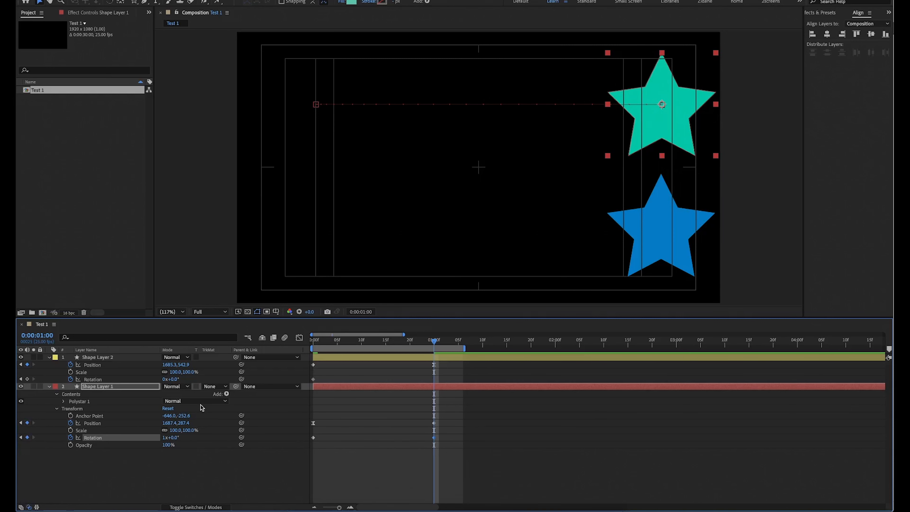
left_click(164, 378)
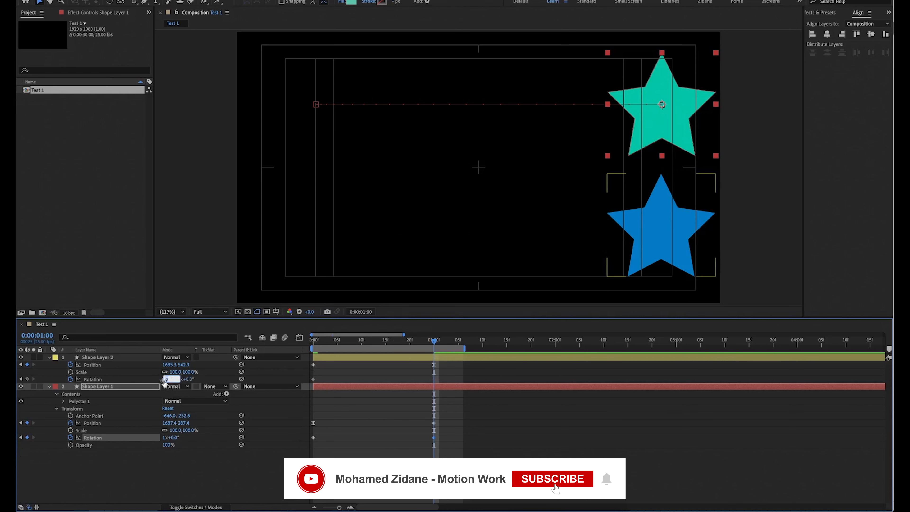
type("1")
left_click(345, 360)
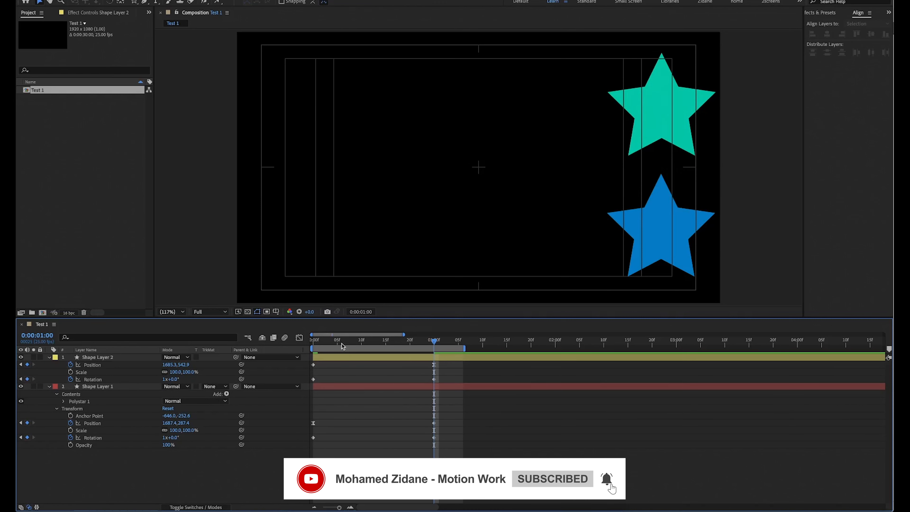
Preview both rotating stars together, and solo Shape Layer 1 to preview the green star turning around its centered anchor point.
key("space")
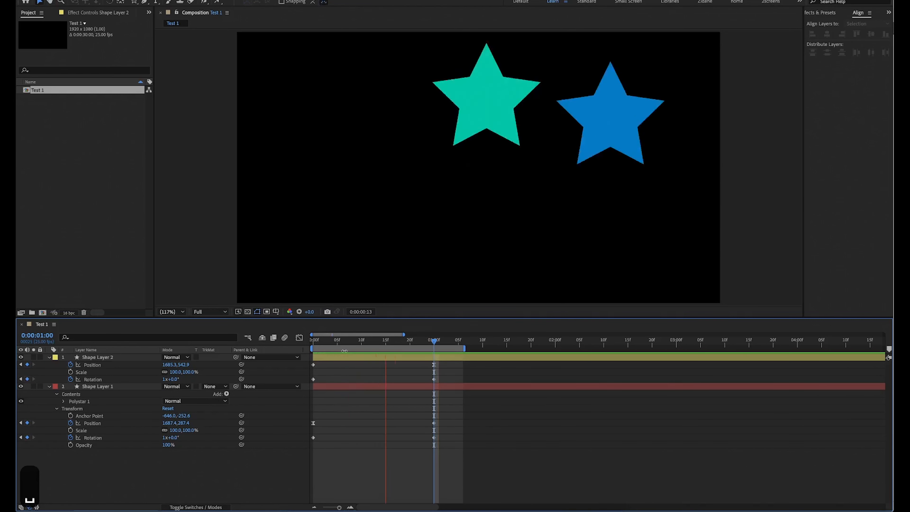
key("space")
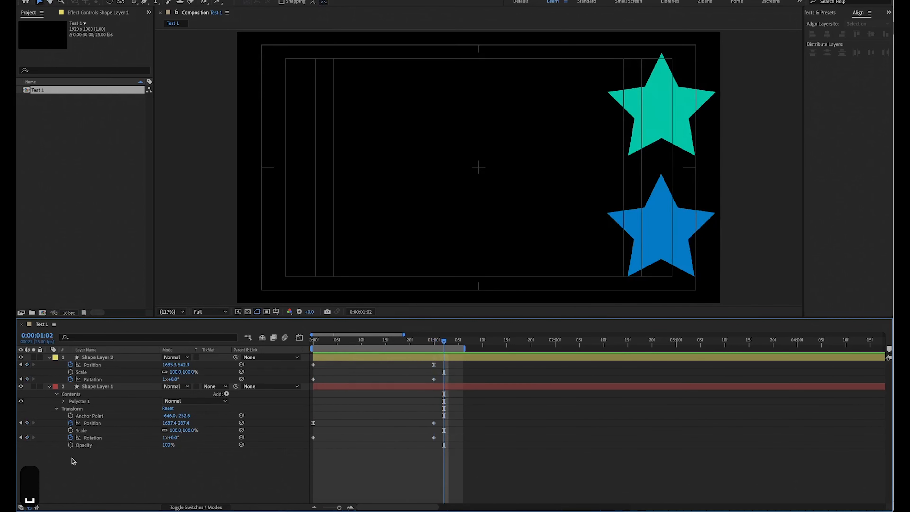
left_click(34, 358)
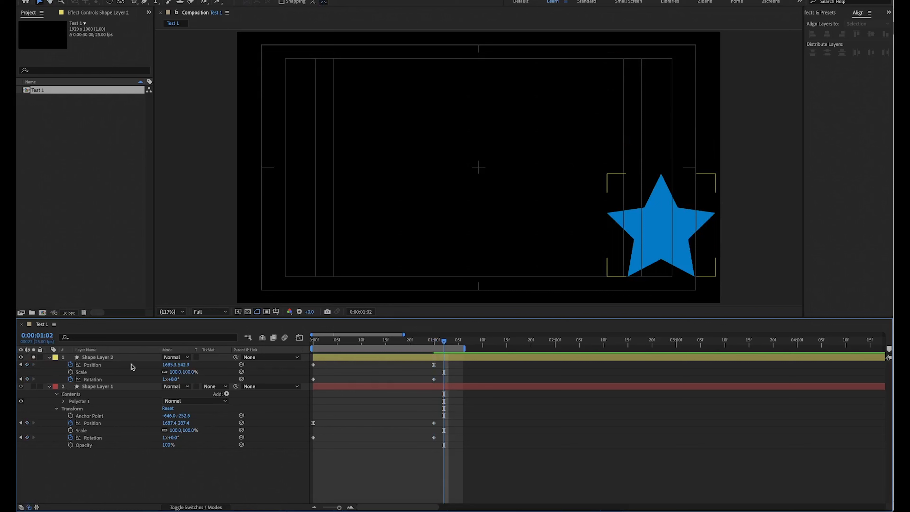
left_click(35, 357)
left_click(34, 386)
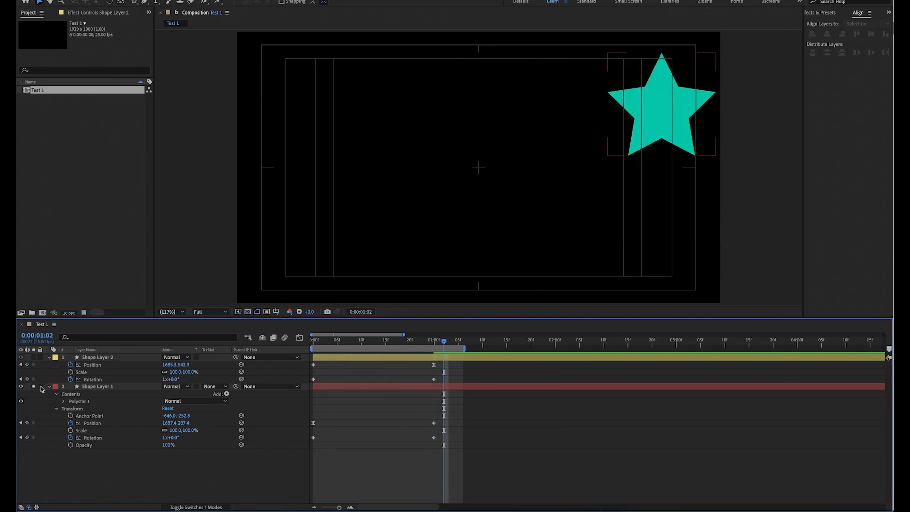
left_click(661, 95)
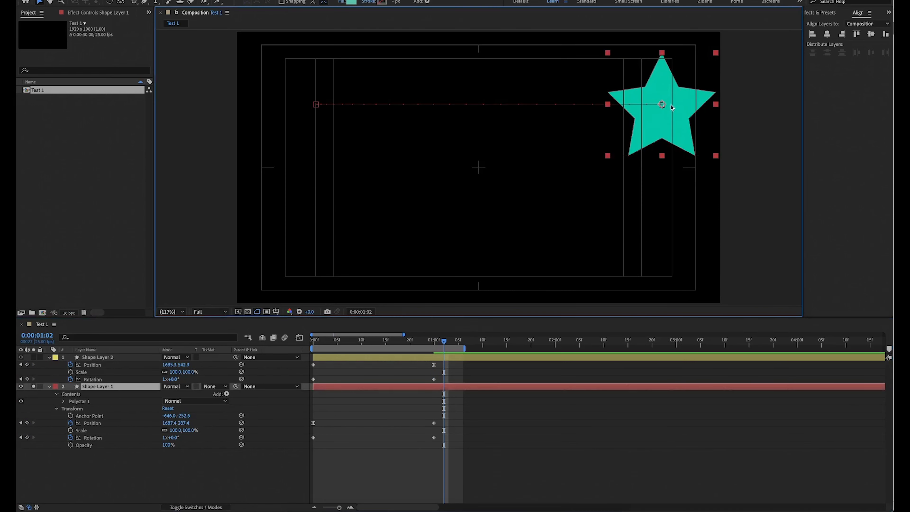
key("space")
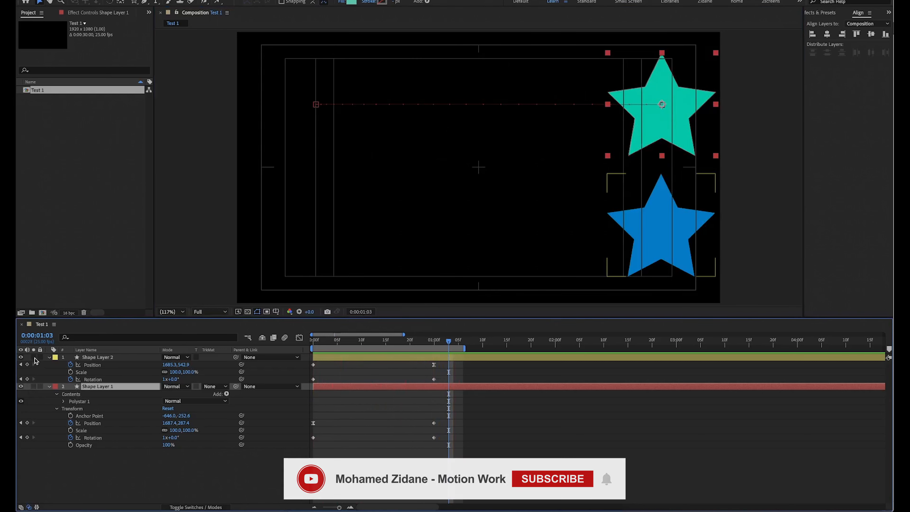
Solo Shape Layer 2 and examine the blue star's swing around its offset anchor point from 0:00:00:00 to 0:00:01:01.
key("Home")
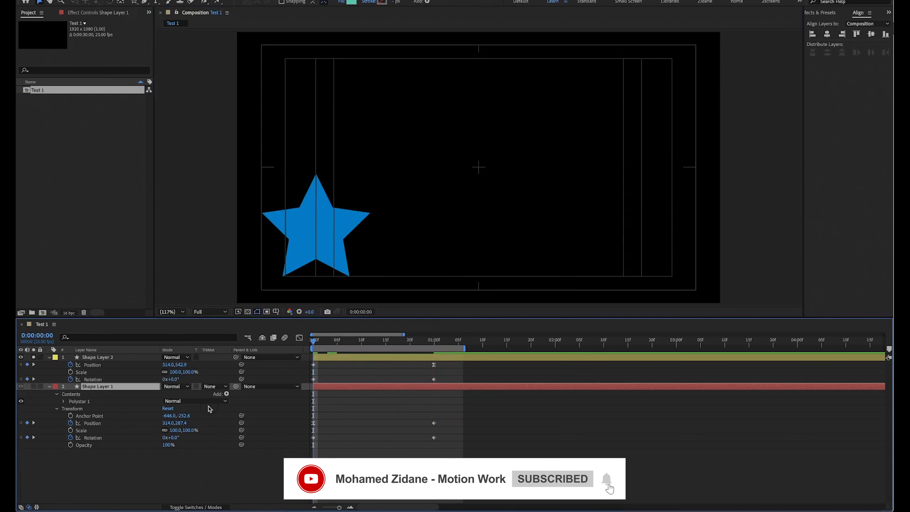
key("space")
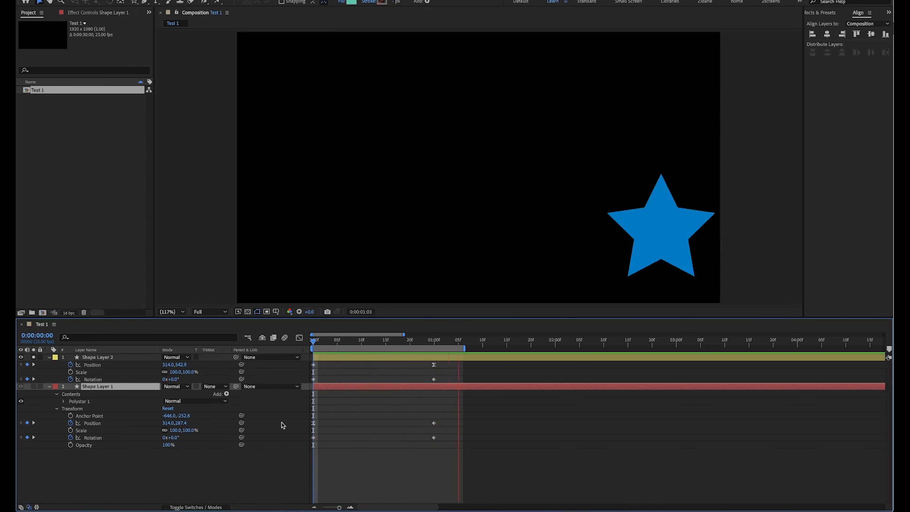
key("space")
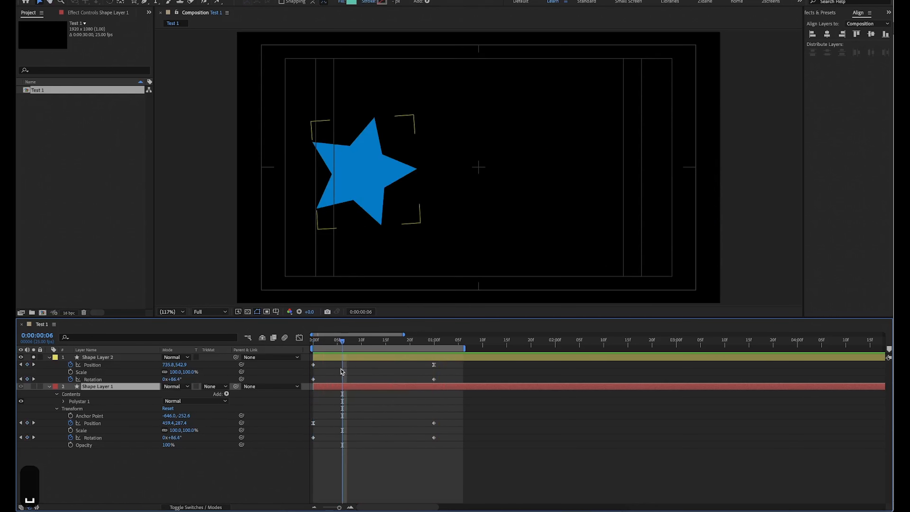
left_click(341, 357)
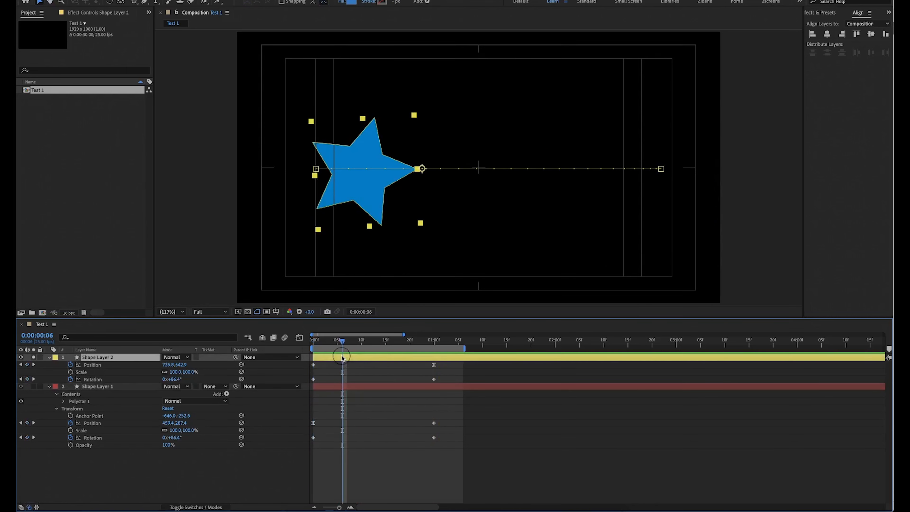
left_click_drag(342, 341, 308, 343)
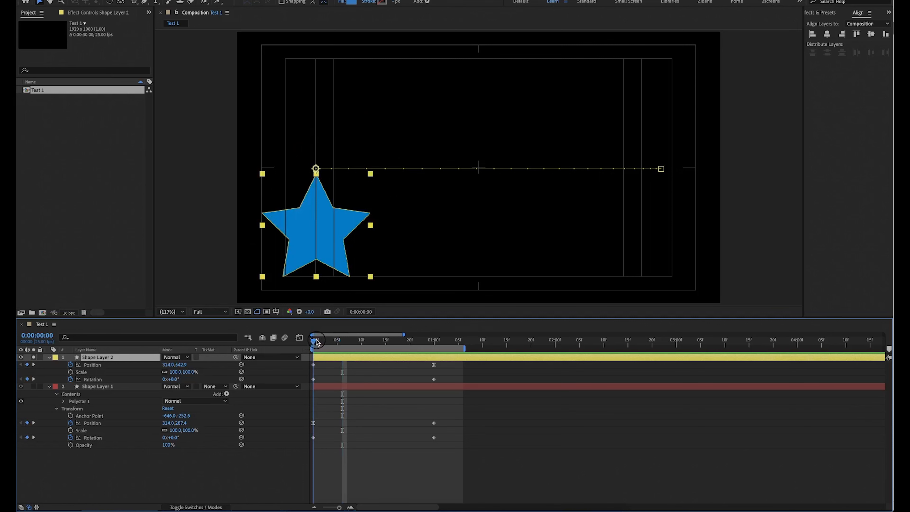
left_click_drag(316, 341, 341, 337)
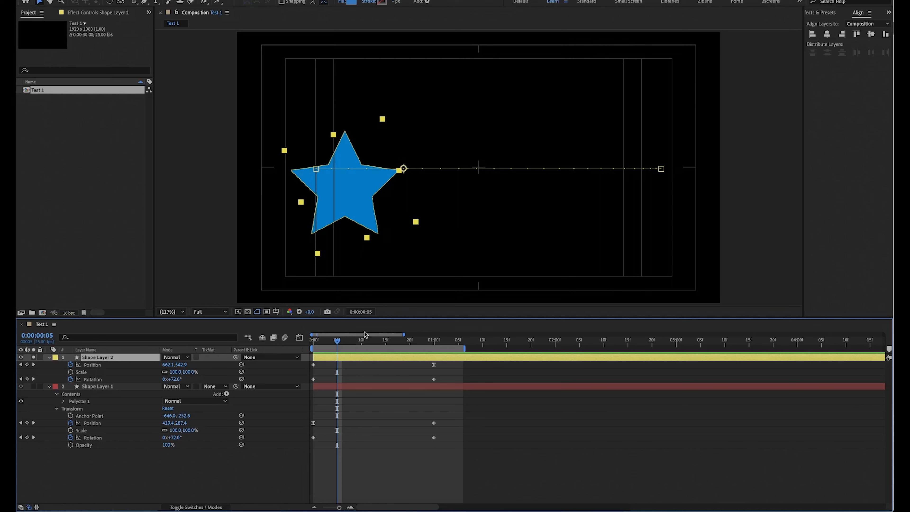
left_click_drag(340, 342, 441, 279)
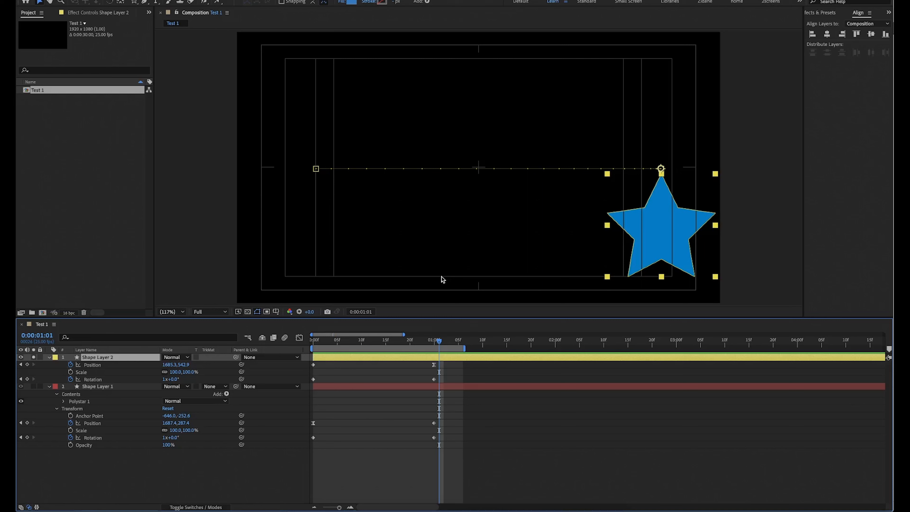
Reduce the composition to Shape Layer 1 without keyframes at 0:00:00:00, and separate its Position into X and Y dimensions.
key("Home")
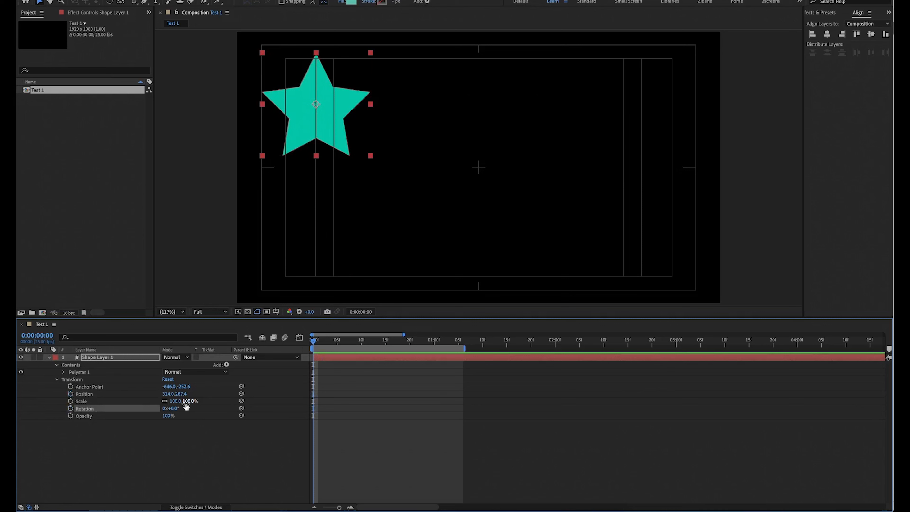
left_click(183, 443)
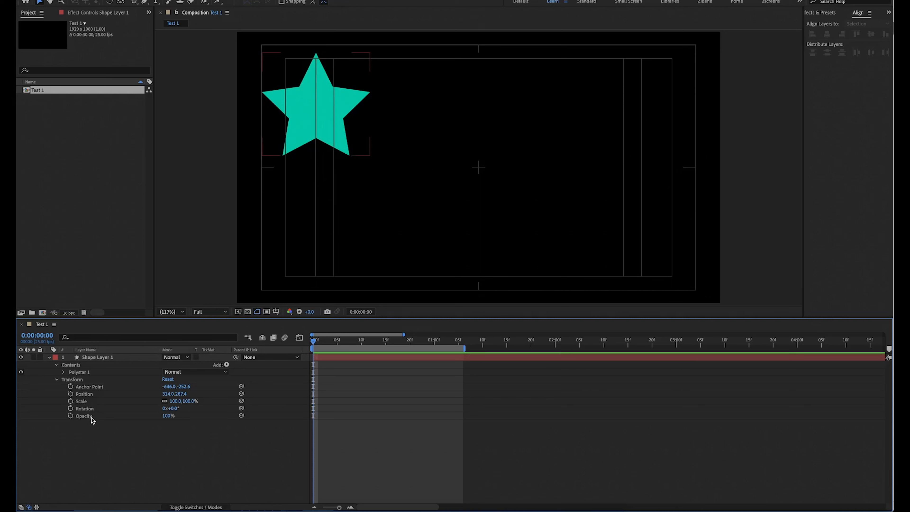
left_click(89, 395)
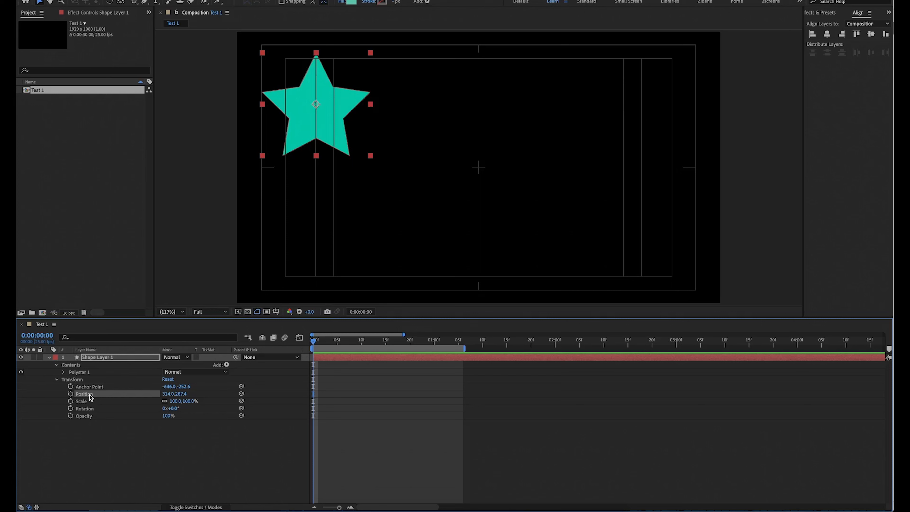
right_click(89, 396)
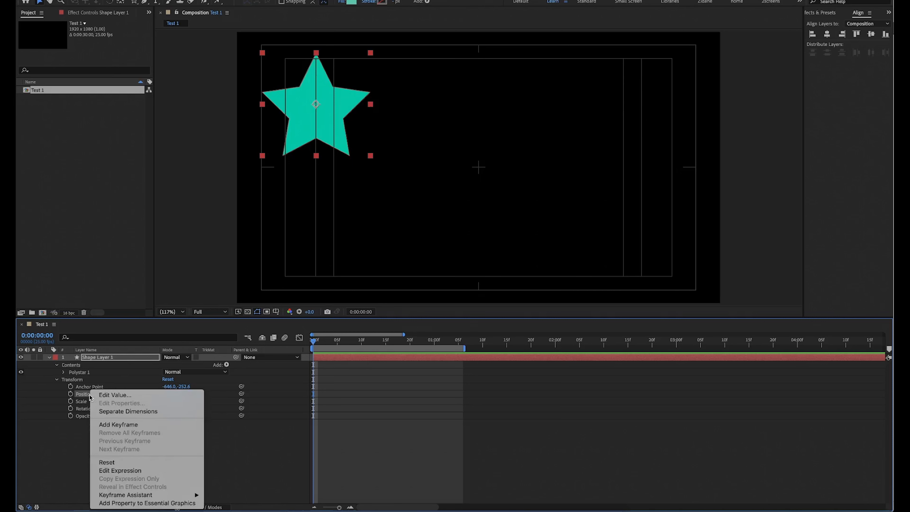
left_click(120, 411)
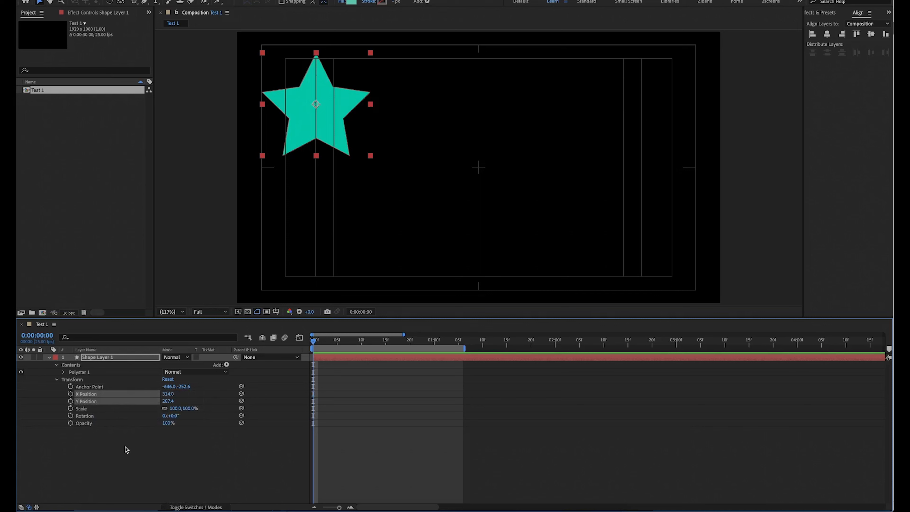
left_click(116, 465)
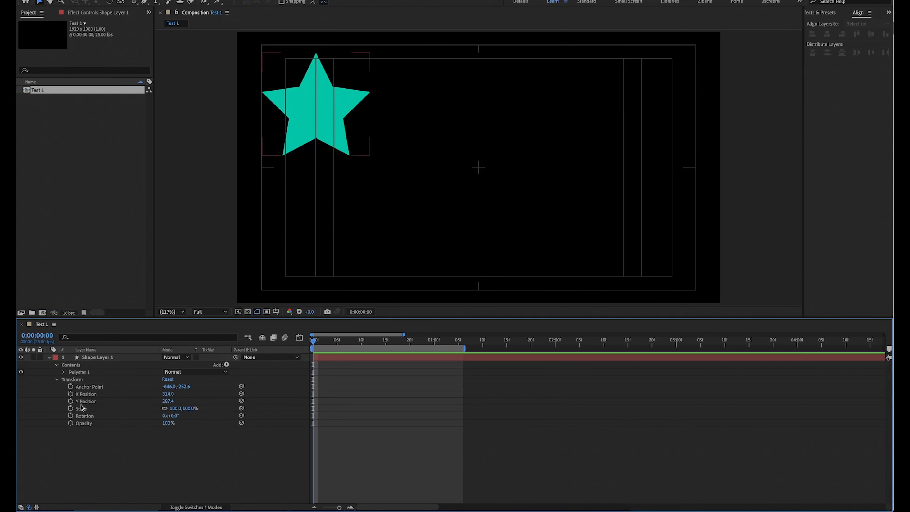
Keyframe Shape Layer 1's Y Position at 0:00:00:00 and at 0:00:00:08, with 793.4 at the second keyframe.
left_click(71, 400)
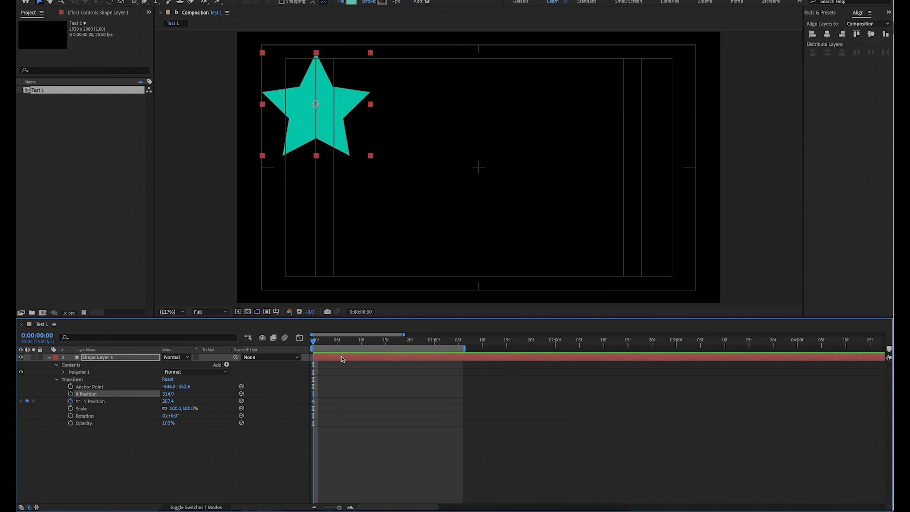
left_click(351, 340)
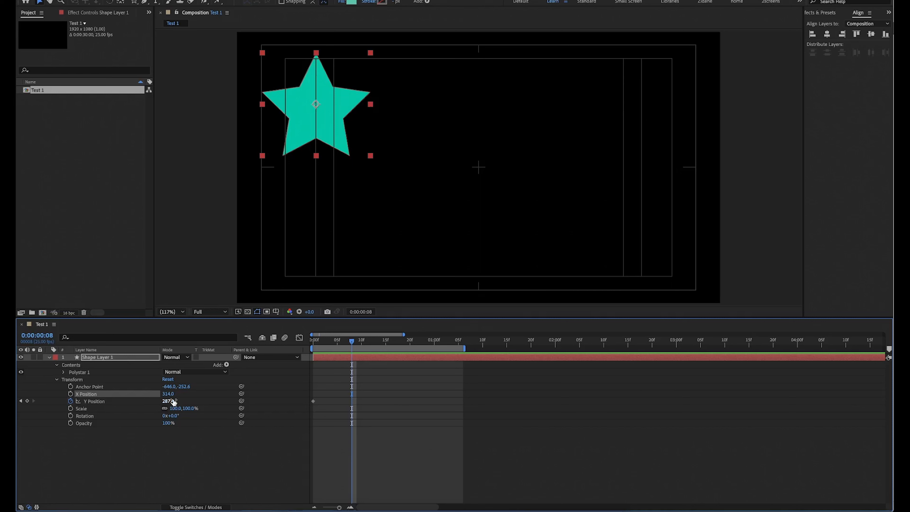
left_click_drag(172, 400, 362, 341)
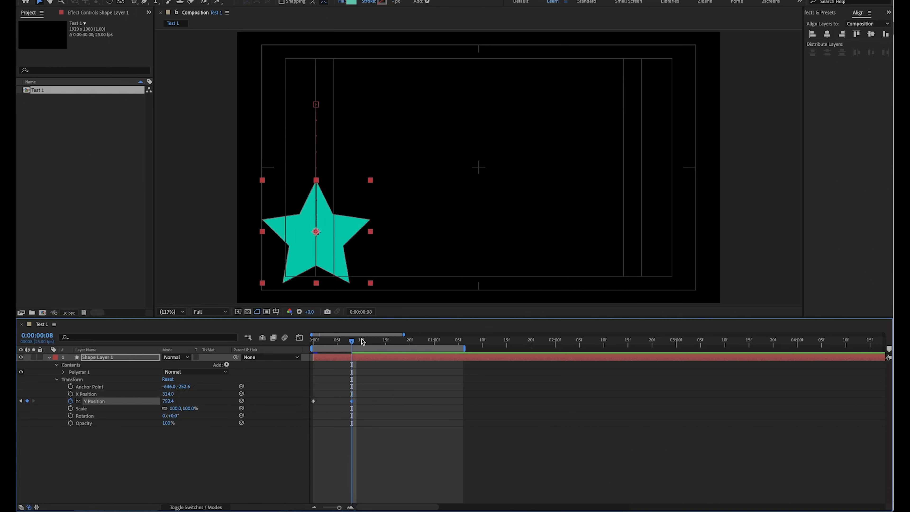
Keyframe Shape Layer 1's X Position at 0:00:00:08 and at 0:00:00:16, with 1537.0 at the second keyframe.
left_click(71, 394)
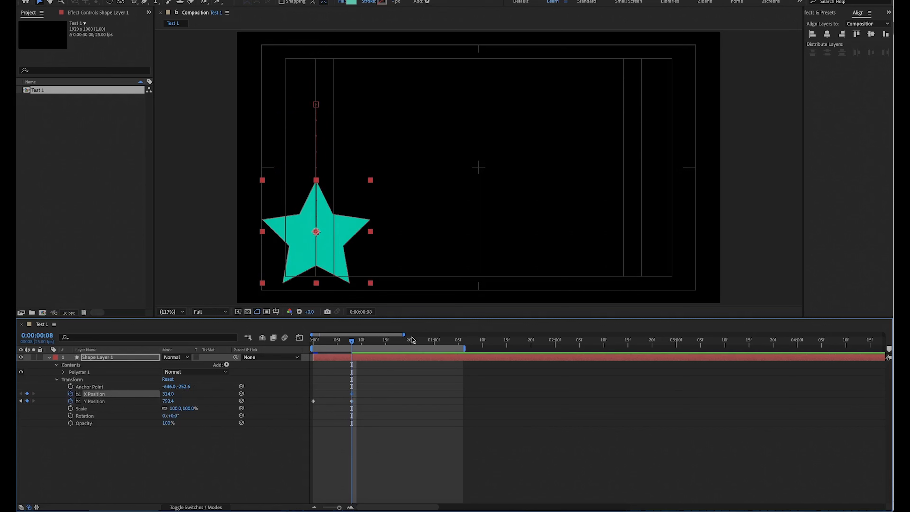
left_click(390, 342)
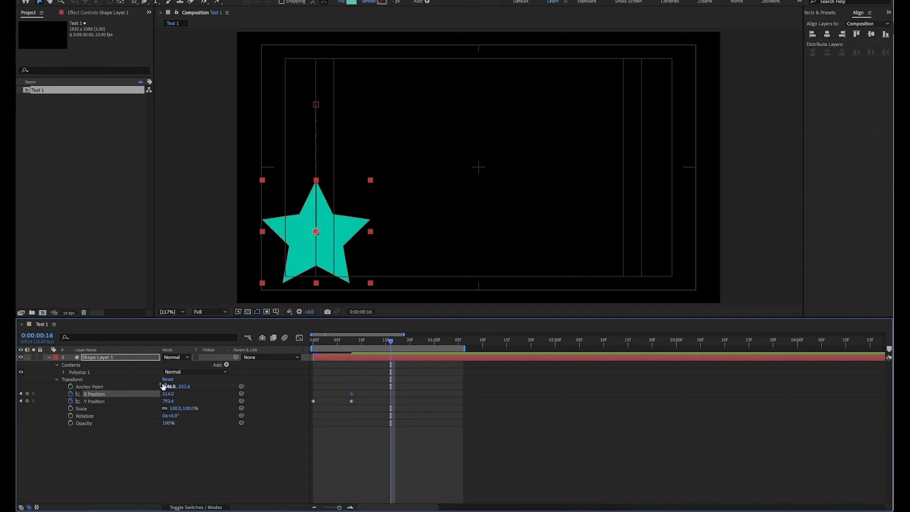
left_click_drag(168, 393, 655, 359)
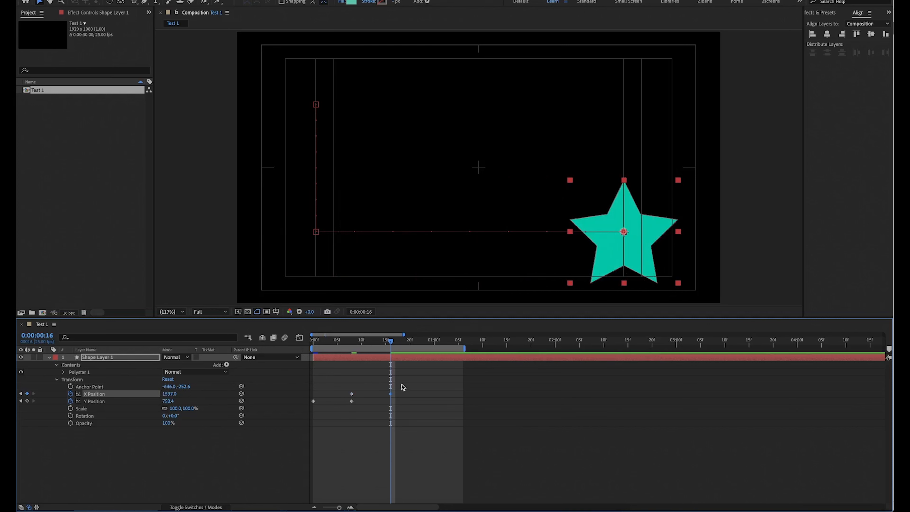
Preview the star's downward and sideways movement from 0:00:00:00, and check the frames around the first X Position keyframe.
key("space")
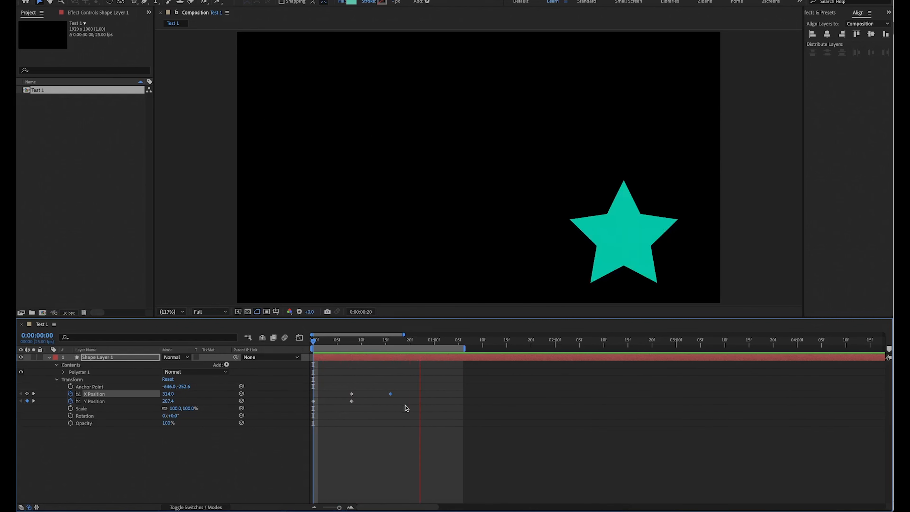
key("space")
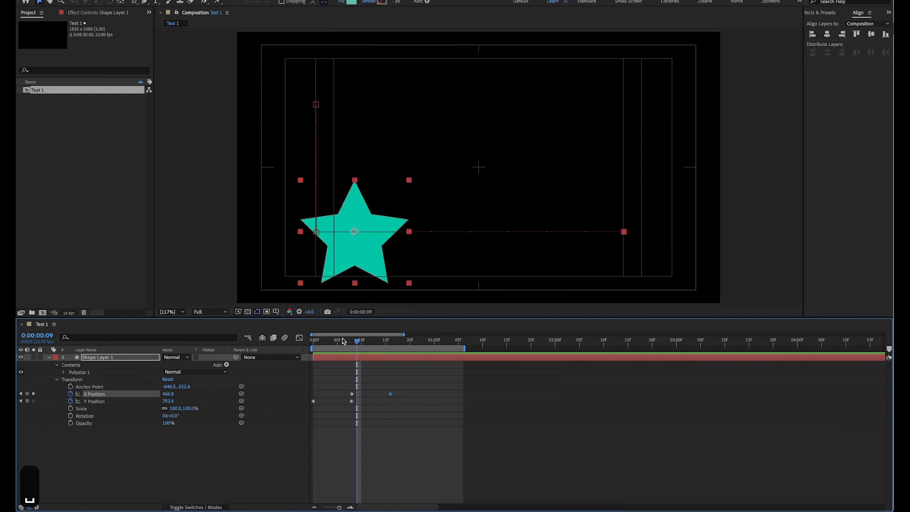
key("space")
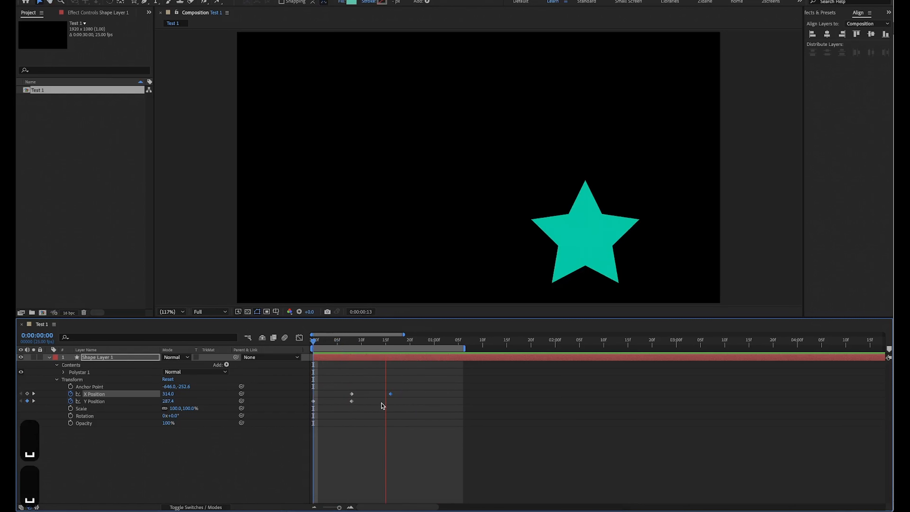
Slow the sideways movement by shifting the second X Position keyframe to about 0:00:00:22, and preview the animation from 0:00:00:00 with the layer deselected.
left_click_drag(392, 398, 422, 400)
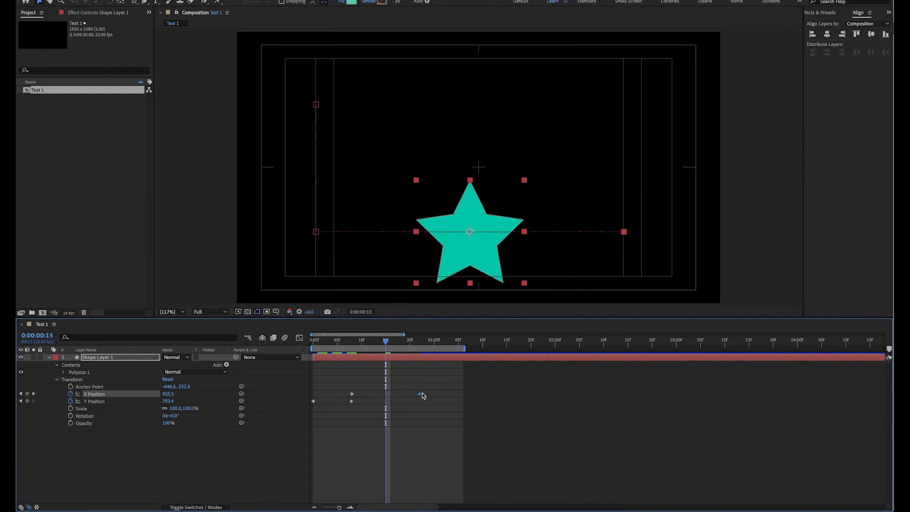
mouse_move(420, 395)
left_mouse_down()
mouse_move(382, 400)
mouse_move(419, 391)
left_mouse_up()
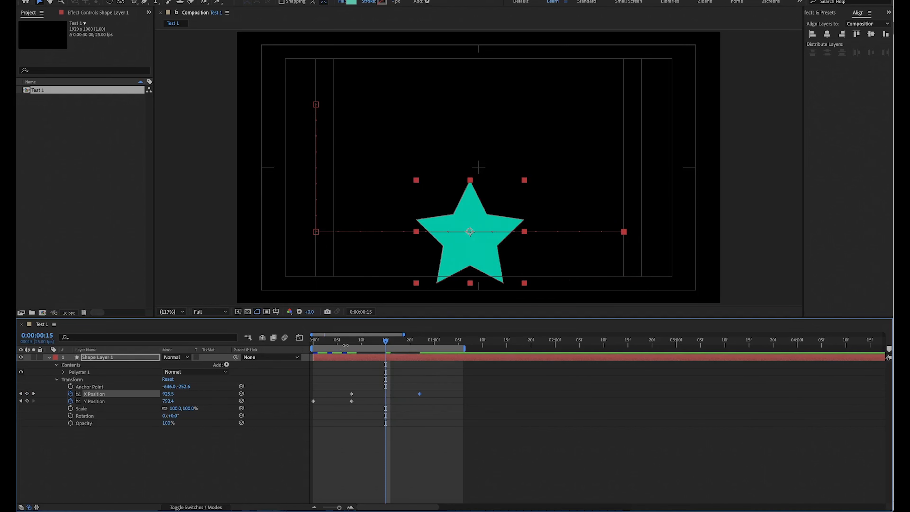
left_click_drag(347, 340, 226, 392)
key("space")
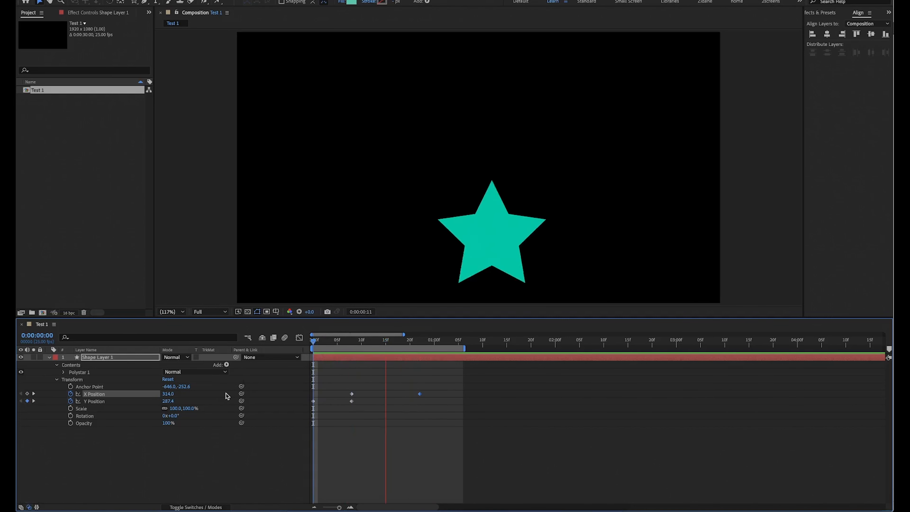
left_click(118, 478)
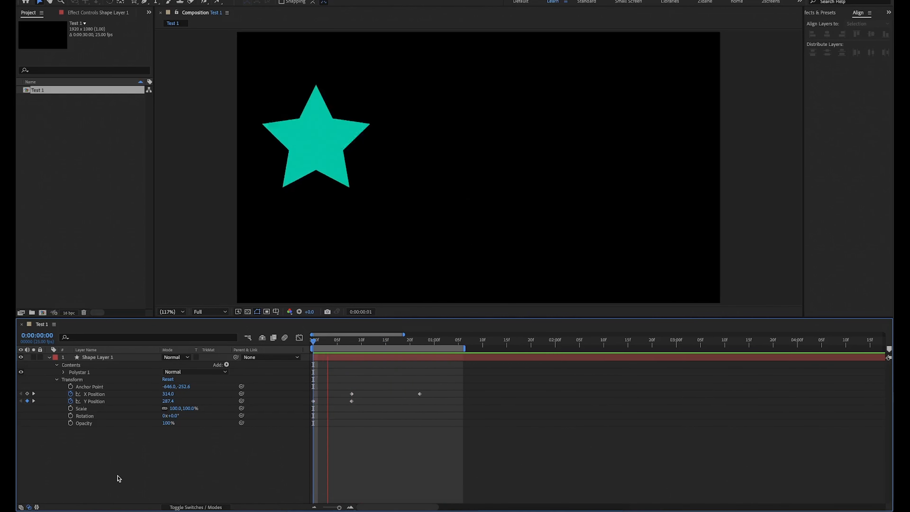